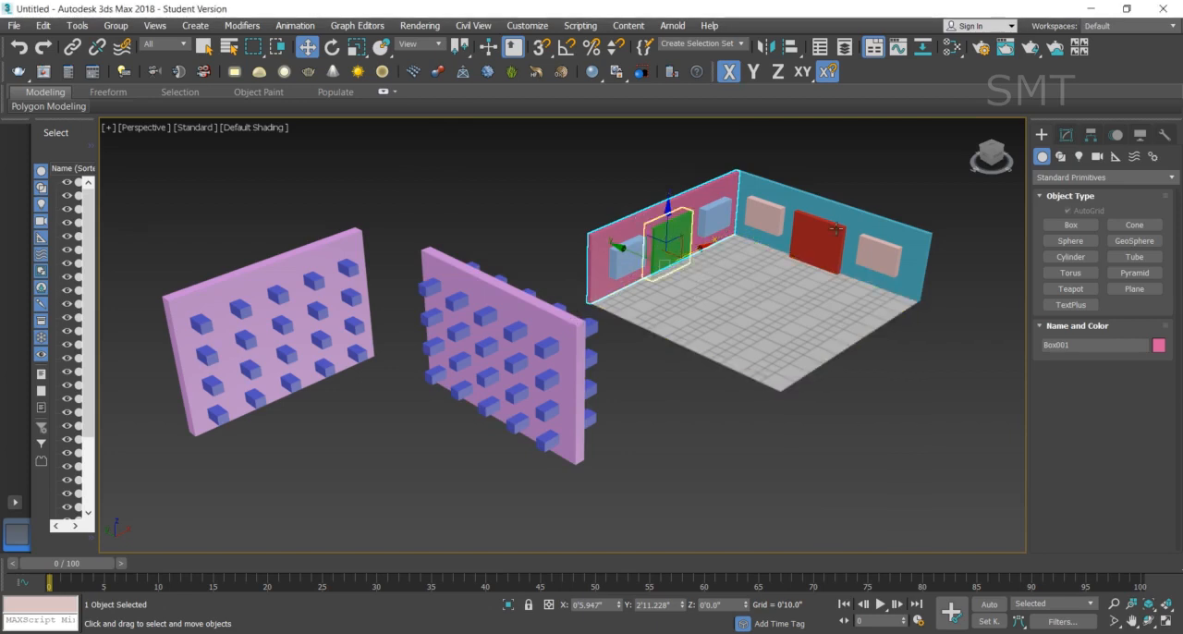
- Switch the creation category from Standard Primitives to Compound Objects with the pink wall selected
{"action": "left_click", "coordinate": [1073, 177]}
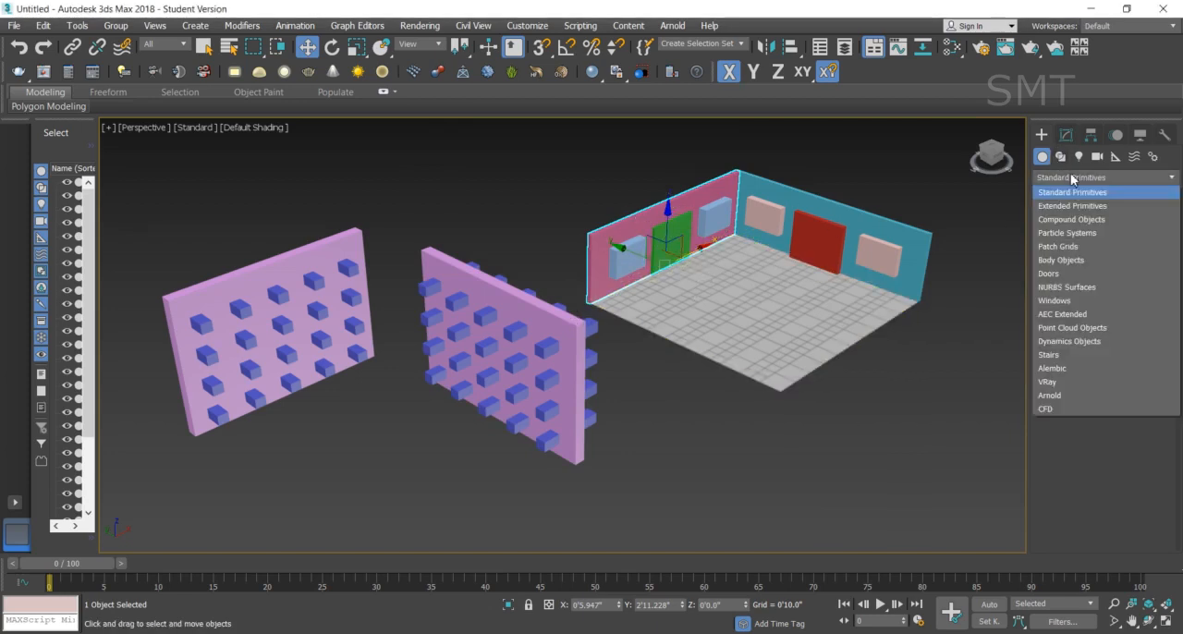
{"action": "left_click", "coordinate": [1073, 220]}
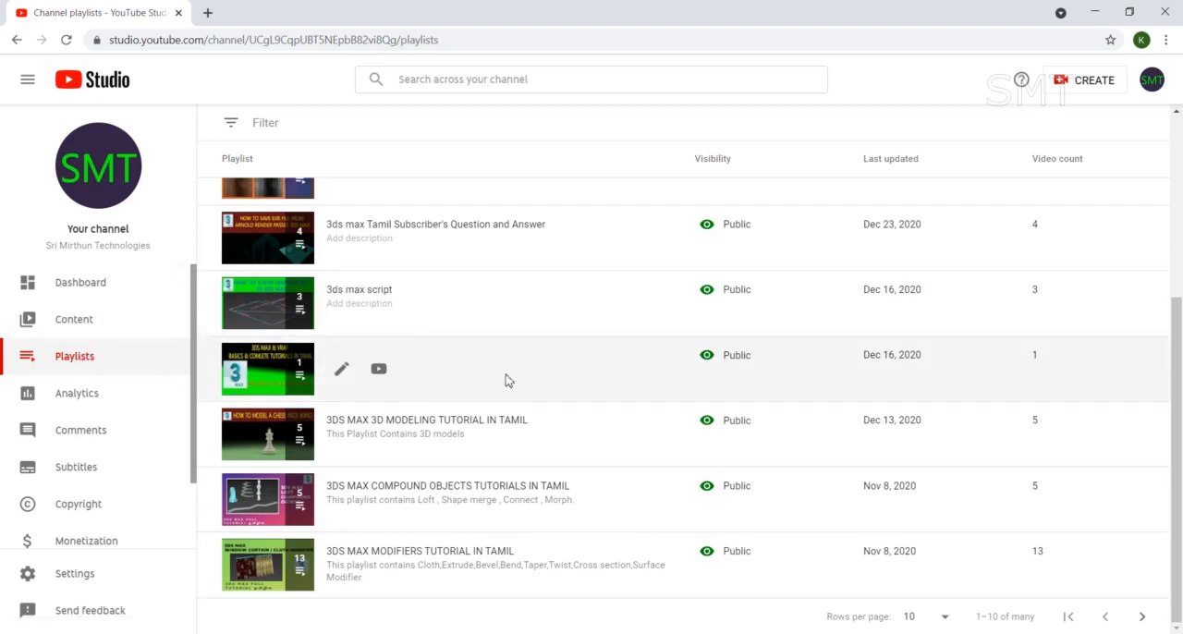
- Switch to YouTube Studio, view the 3DS MAX COMPOUND OBJECTS TUTORIALS IN TAMIL playlist, and return to 3ds Max
{"action": "left_click", "coordinate": [342, 498]}
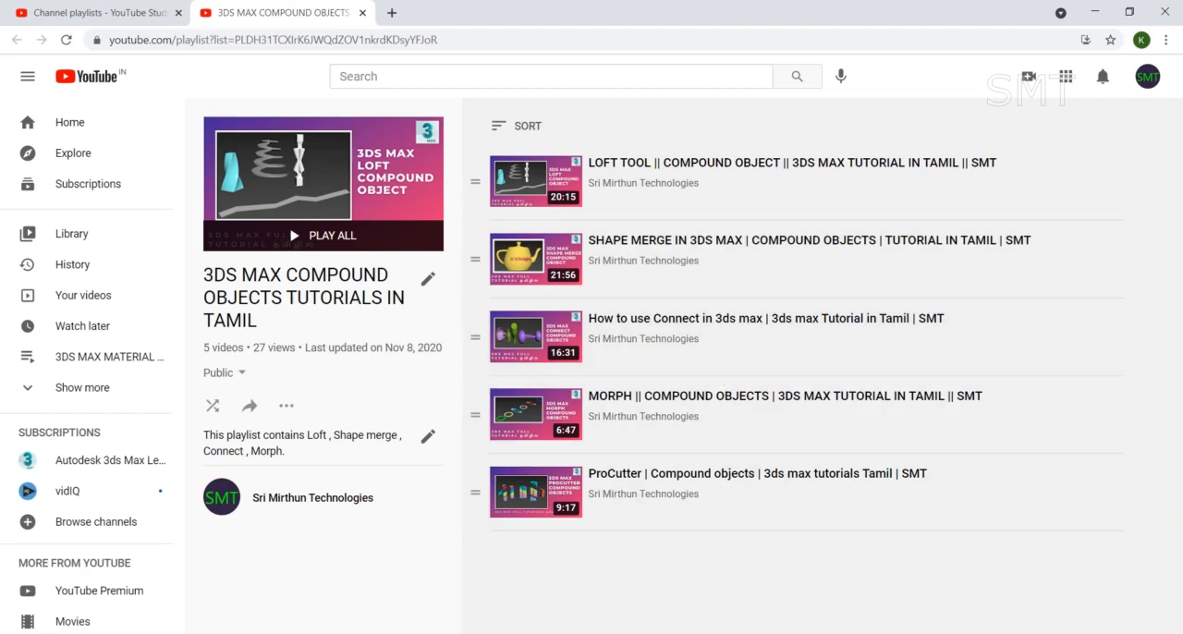
{"action": "left_click", "coordinate": [629, 633]}
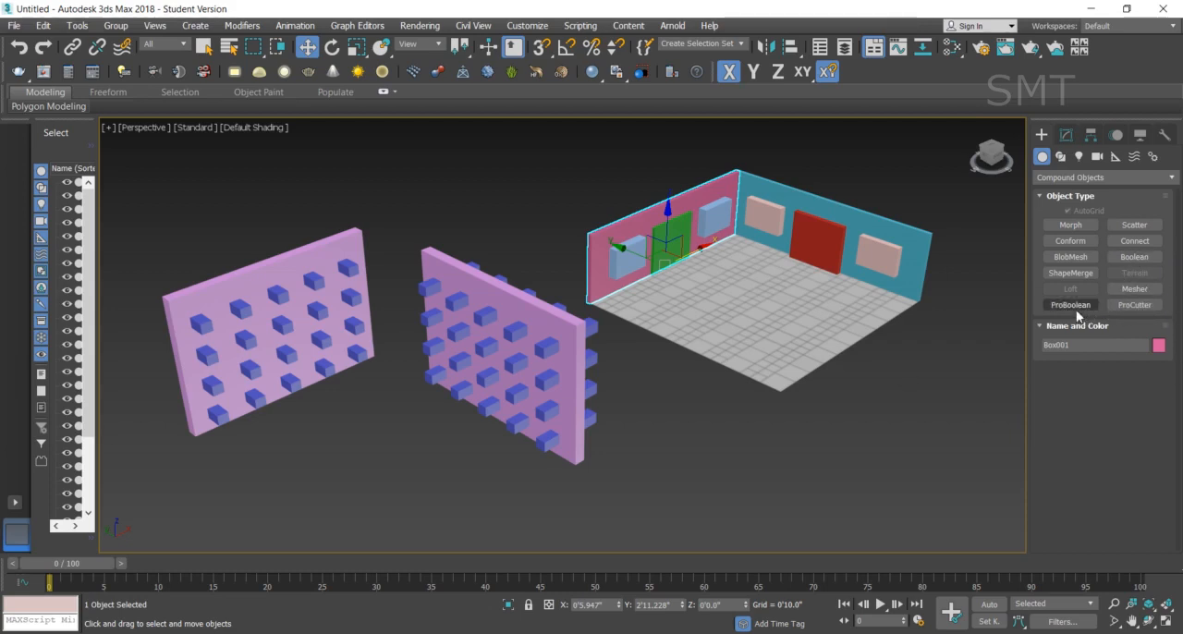
- Start a Boolean compound object on the pink wall and activate adding operands
{"action": "left_click", "coordinate": [1135, 258]}
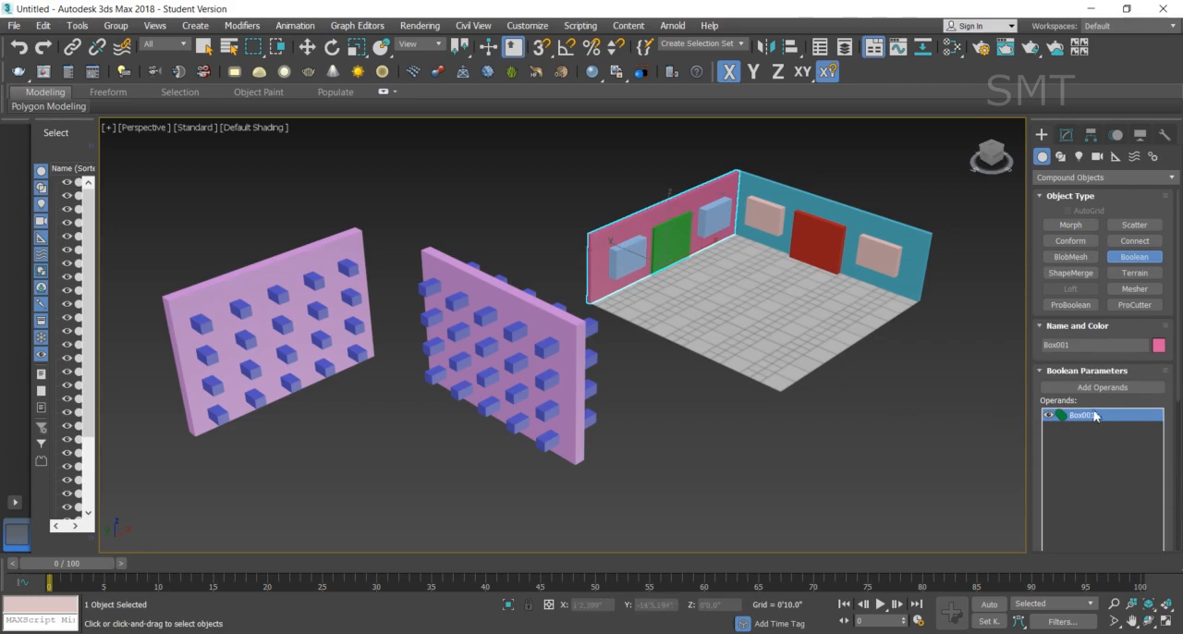
{"action": "left_click_drag", "start_coordinate": [1177, 385], "coordinate": [1174, 527]}
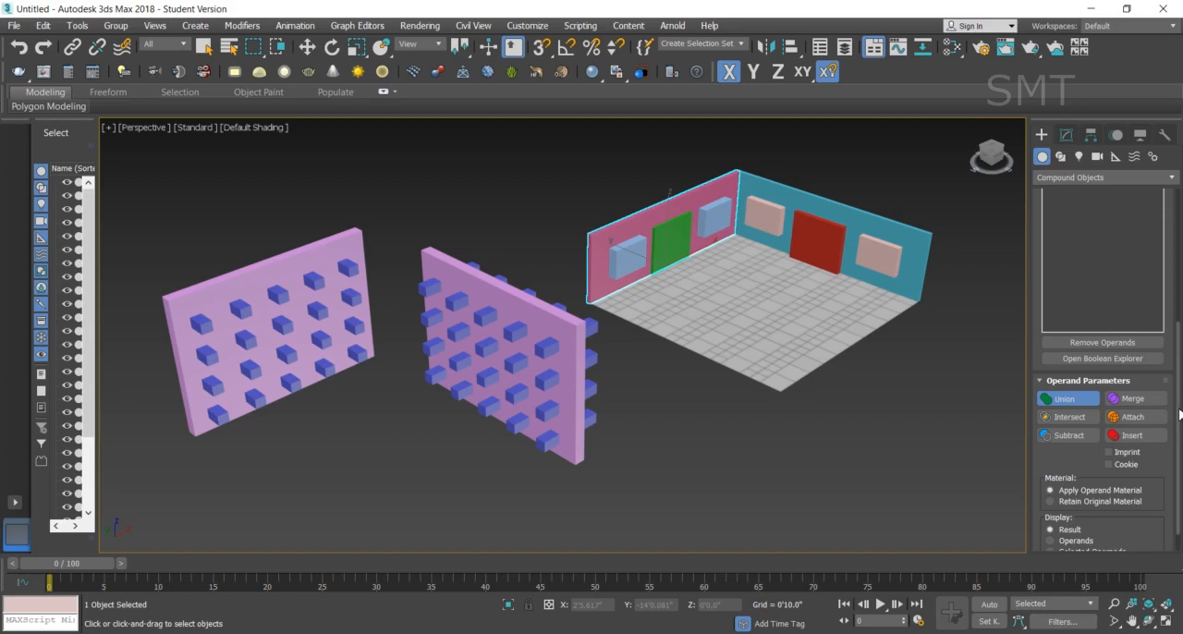
{"action": "left_click_drag", "start_coordinate": [1180, 415], "coordinate": [1175, 330]}
{"action": "left_click", "coordinate": [1117, 292]}
- Try a Union of the pink wall with the blue window box near its open end, inspect it in wireframe, and undo it
{"action": "left_click", "coordinate": [627, 261]}
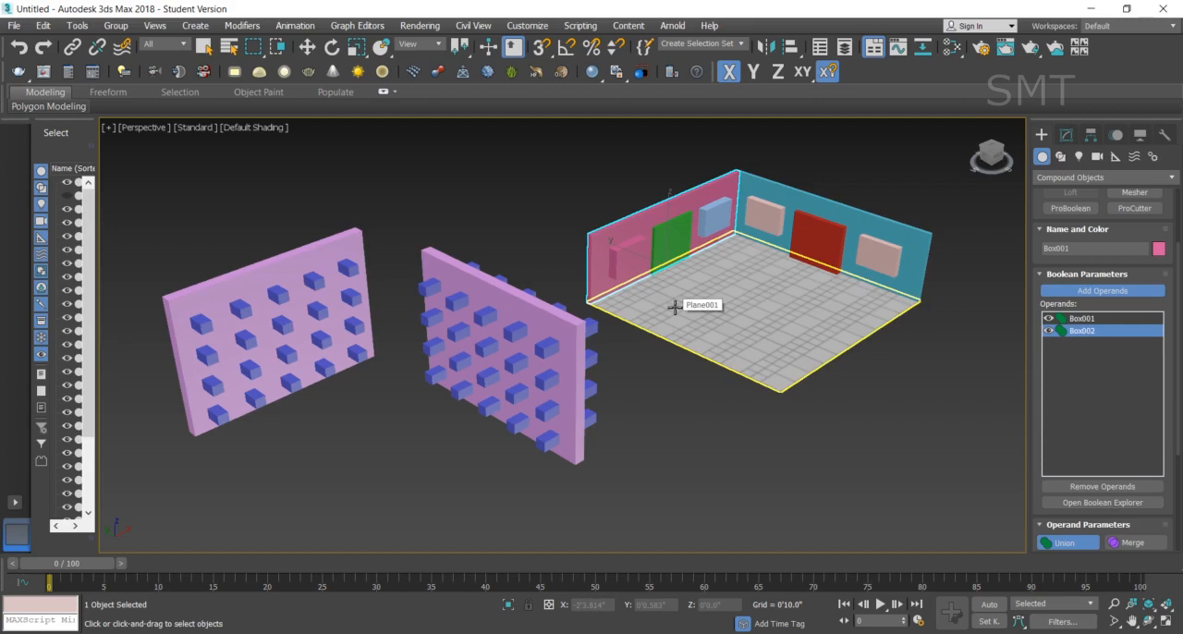
{"action": "key", "text": "F3"}
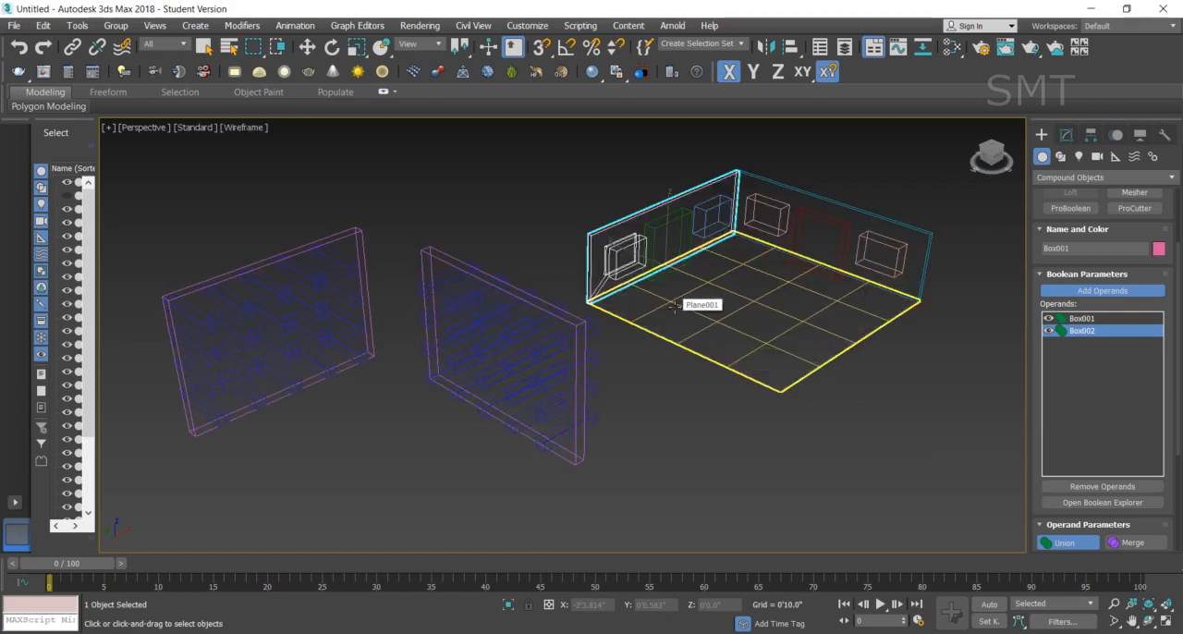
{"action": "scroll", "coordinate": [610, 293], "scroll_direction": "up", "scroll_amount": 6}
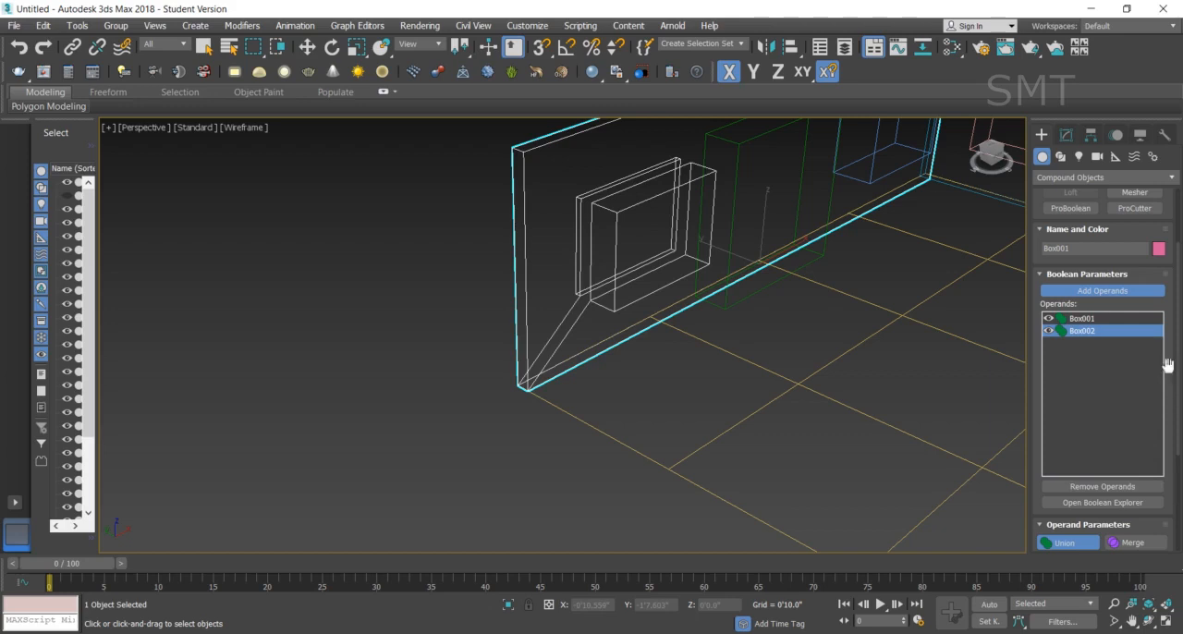
{"action": "key", "text": "ctrl+z"}
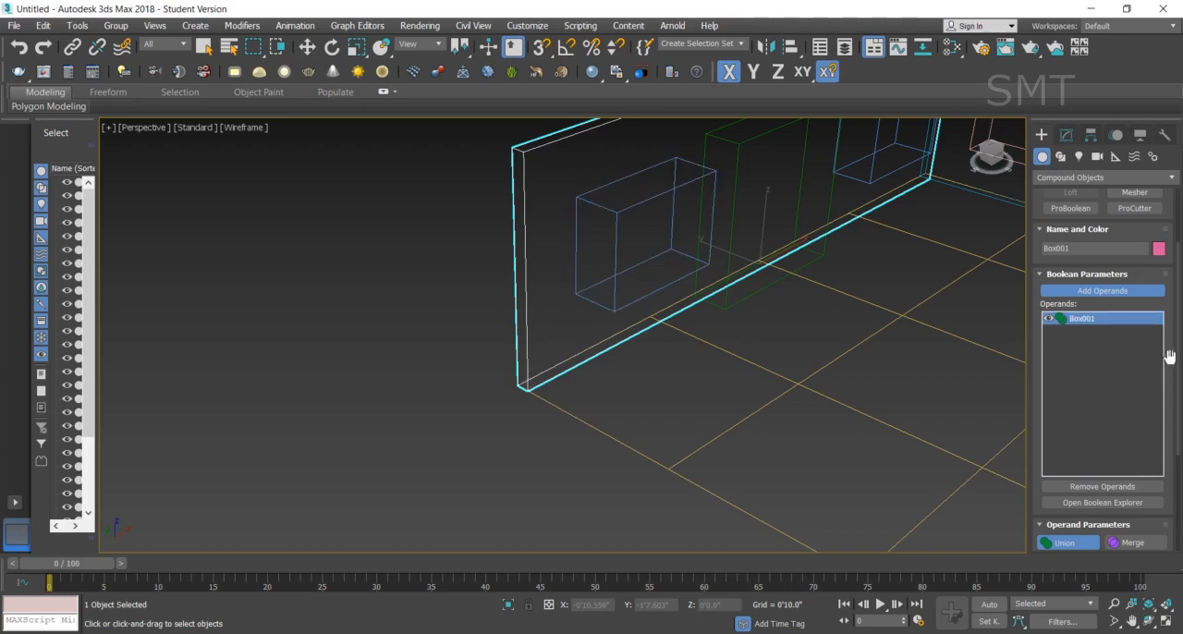
- Try the Merge operation between the pink wall and the blue window box near its open end, and undo it
{"action": "scroll", "coordinate": [1109, 388], "scroll_direction": "down", "scroll_amount": 3}
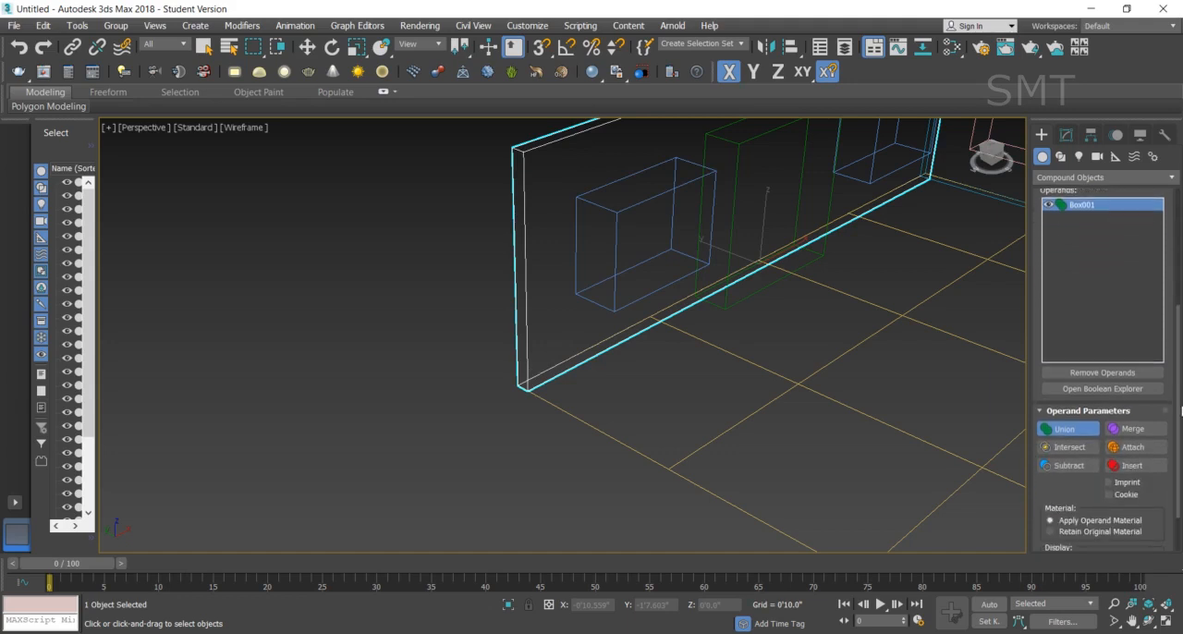
{"action": "left_click", "coordinate": [1136, 429]}
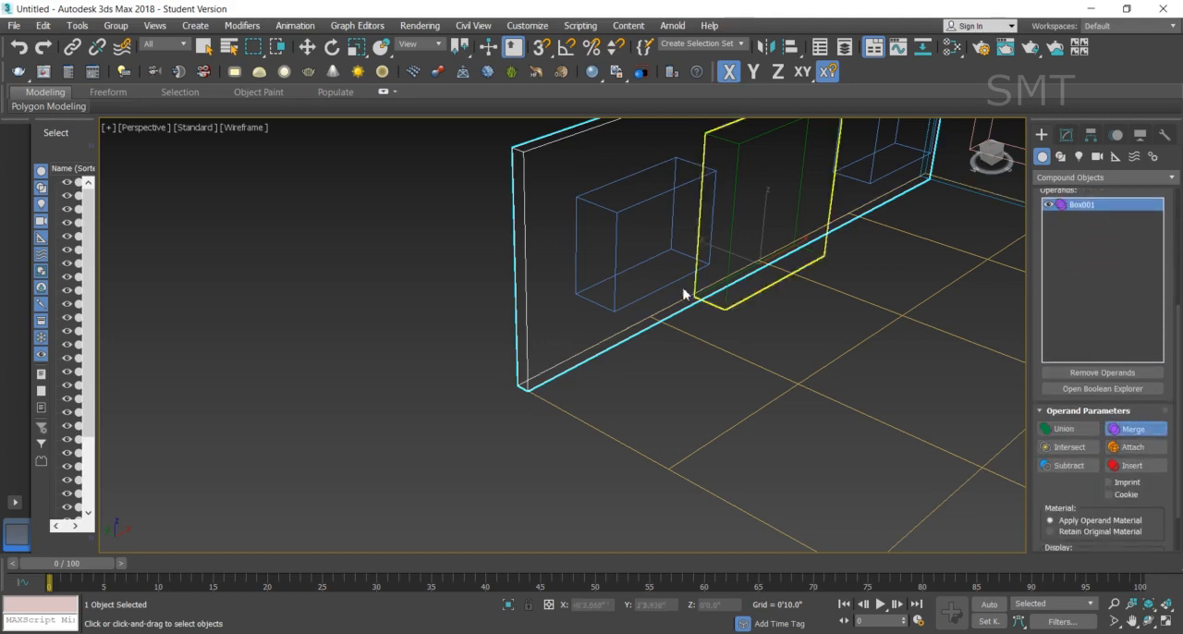
{"action": "left_click", "coordinate": [615, 242]}
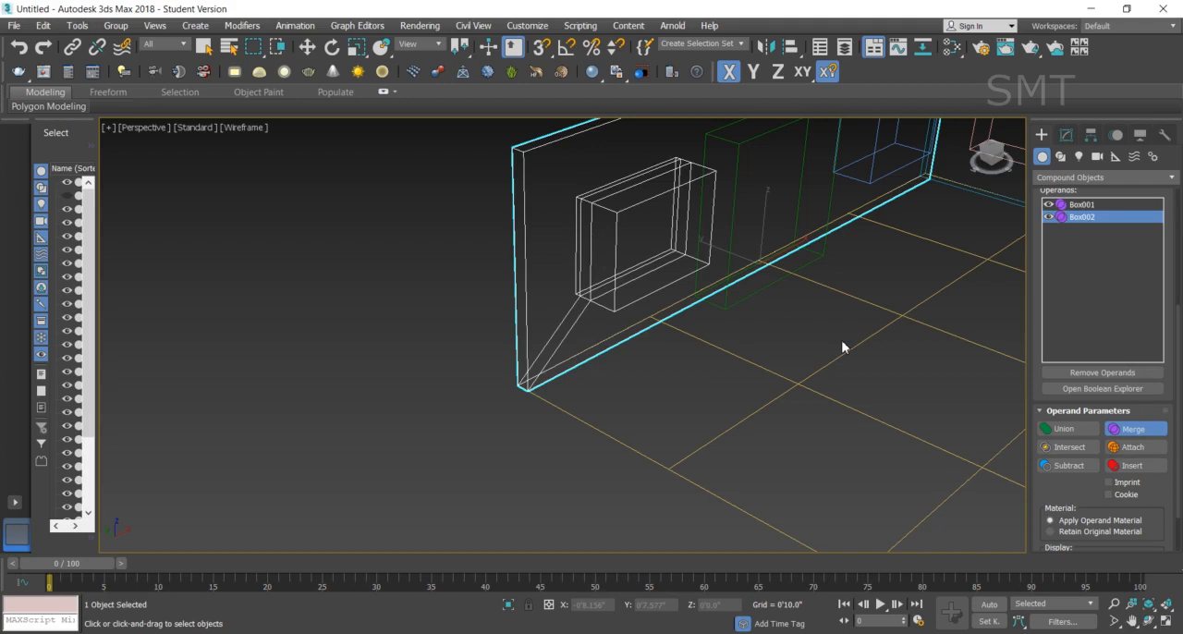
{"action": "key", "text": "ctrl+z"}
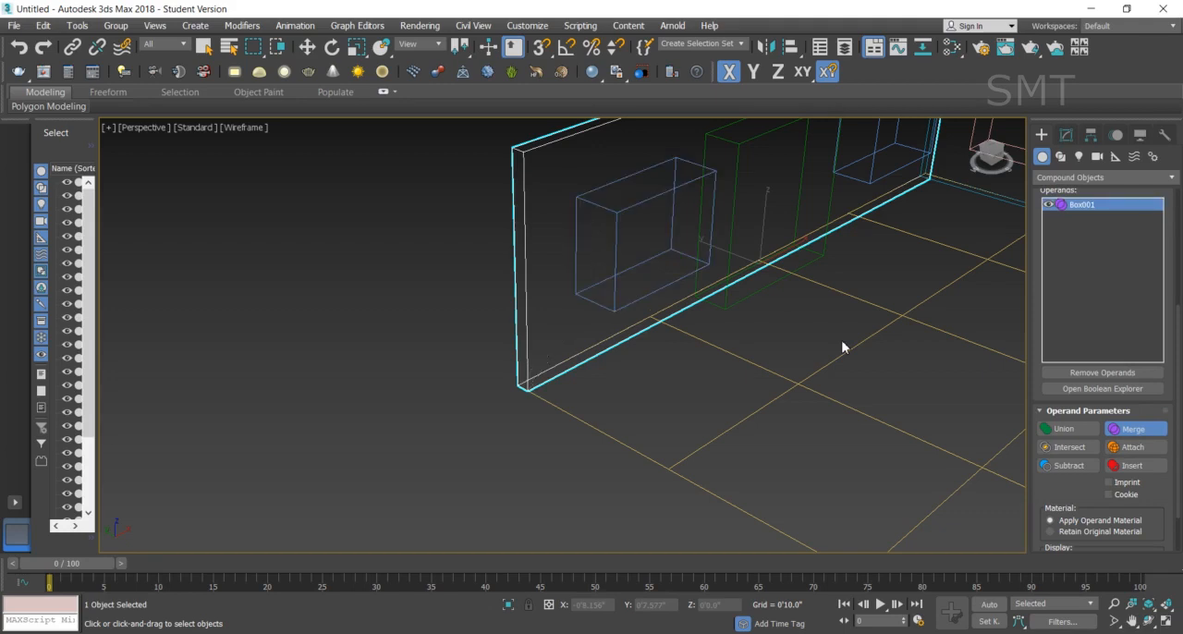
- Try the Intersect operation between the pink wall and the same blue window box, and undo it
{"action": "left_click", "coordinate": [1088, 451]}
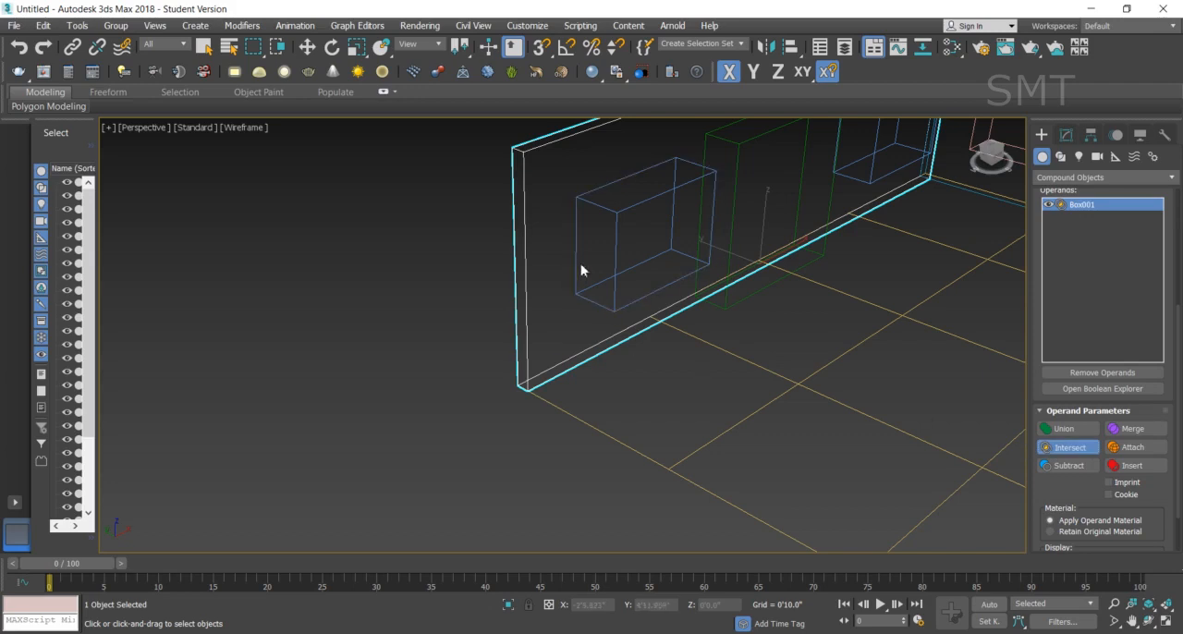
{"action": "left_click", "coordinate": [616, 214]}
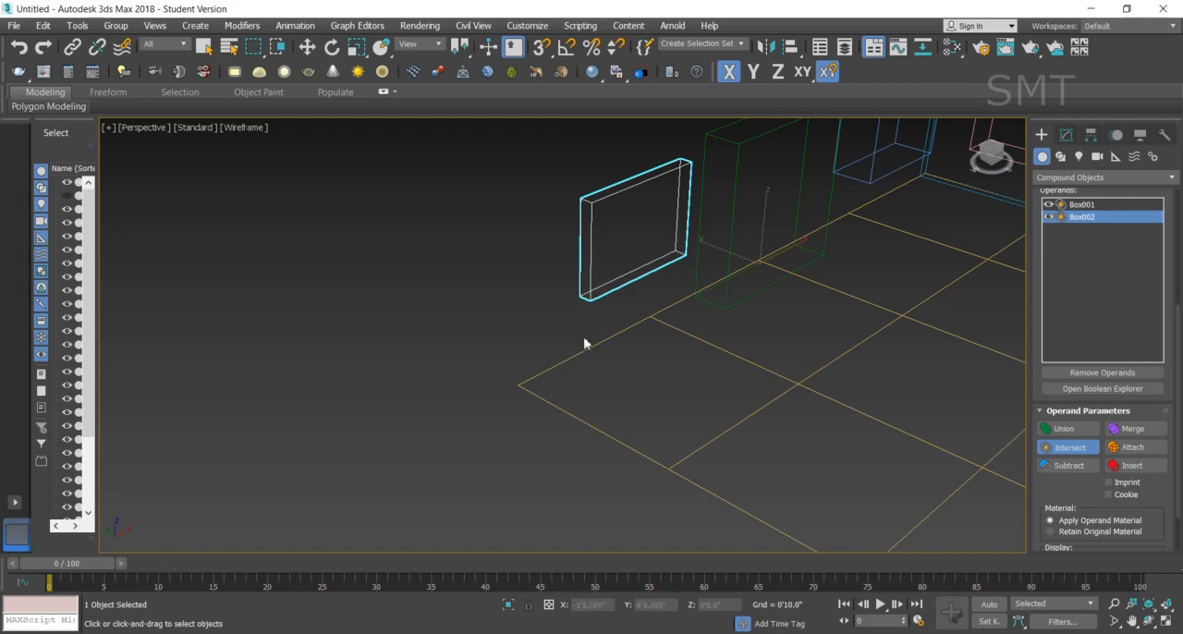
{"action": "left_click", "coordinate": [636, 326]}
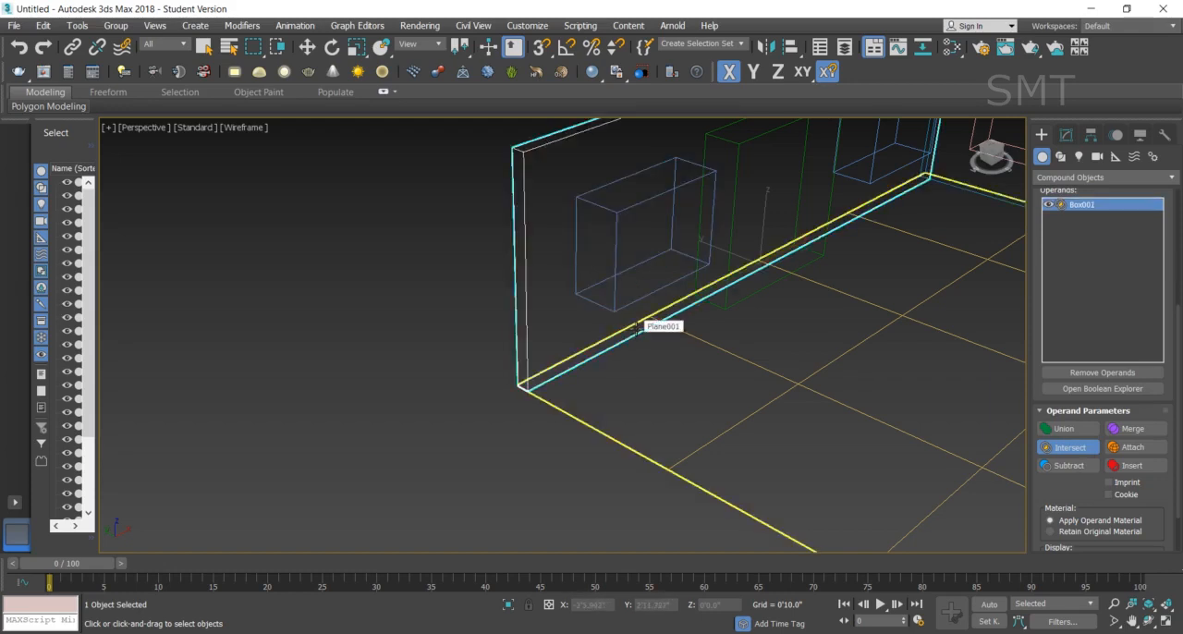
- Try the Attach operation to join the blue window box to the pink wall, and undo it
{"action": "left_click", "coordinate": [1156, 450]}
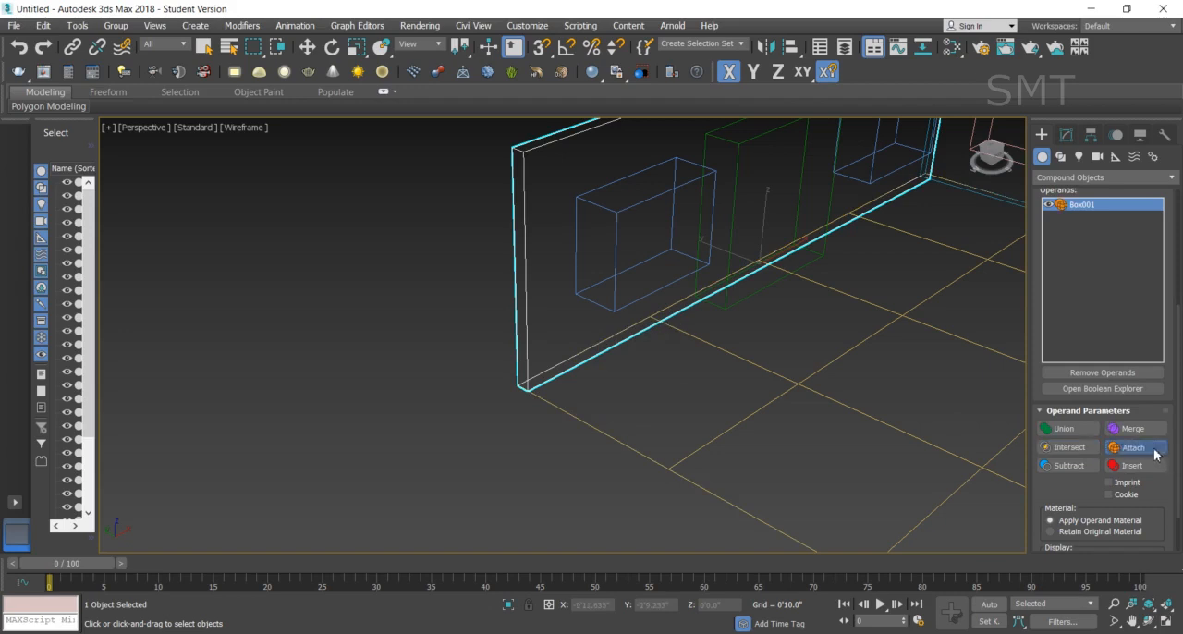
{"action": "left_click", "coordinate": [615, 219]}
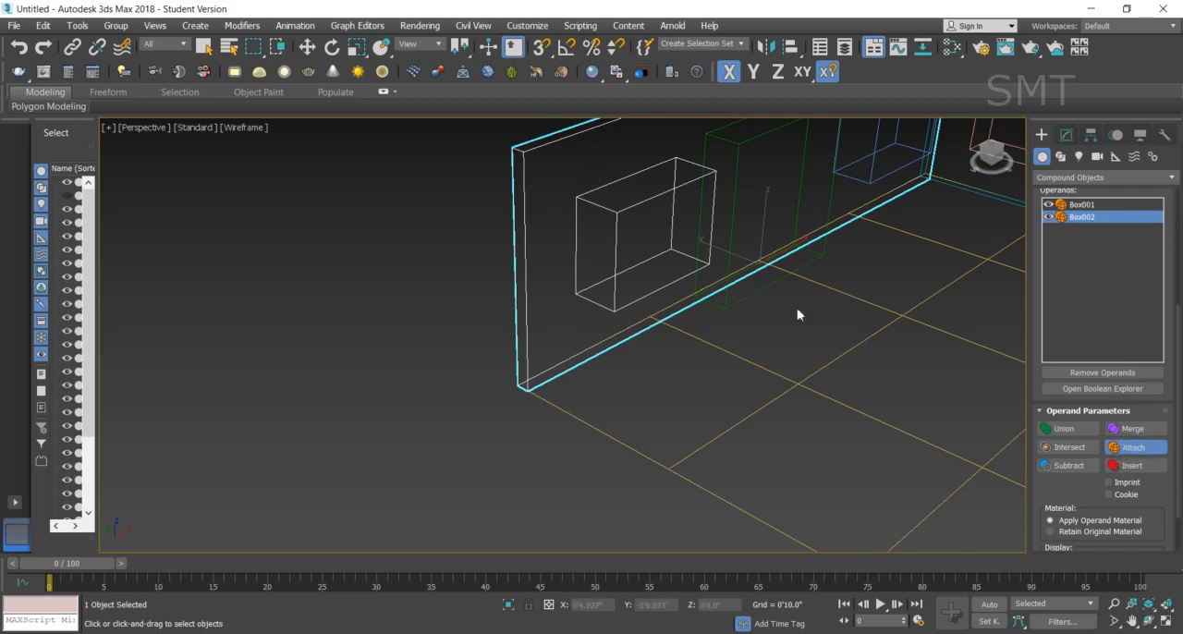
{"action": "left_click", "coordinate": [640, 268]}
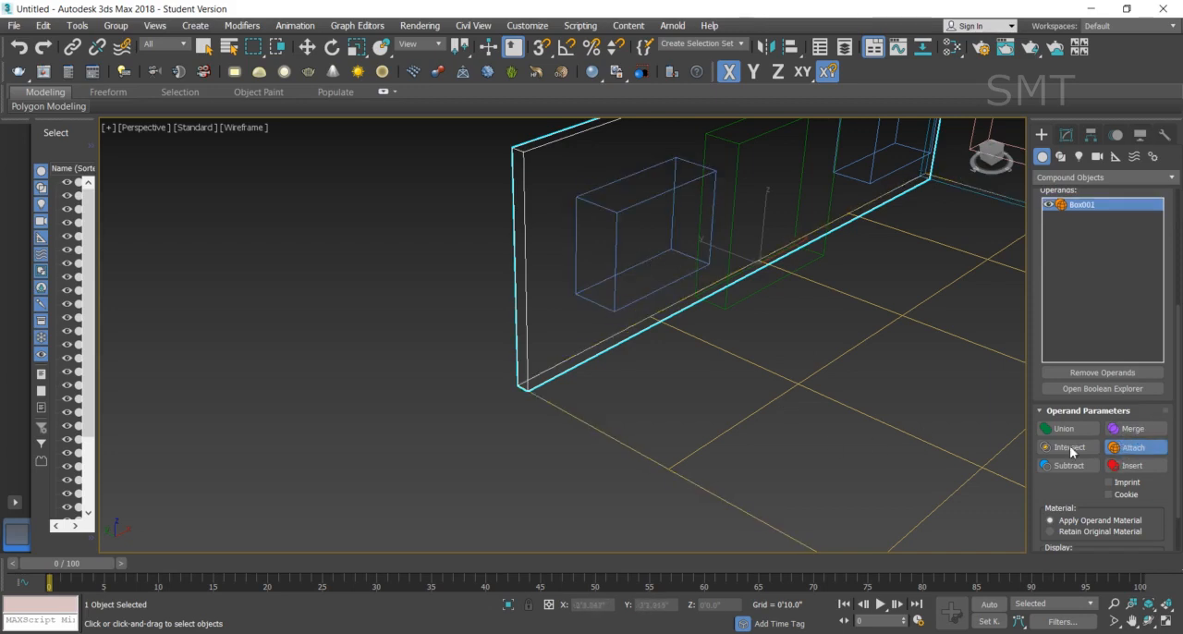
- Try subtracting the blue window box from the pink wall, inspect the opening in shaded view, and undo it
{"action": "left_click", "coordinate": [1079, 469]}
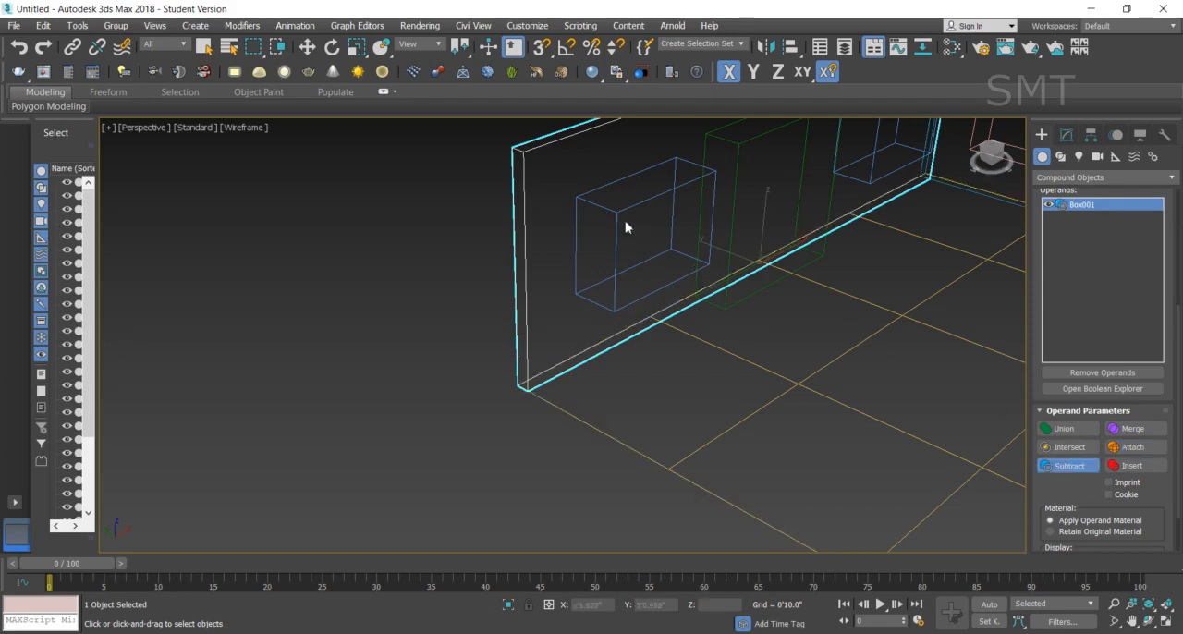
{"action": "left_click", "coordinate": [634, 272]}
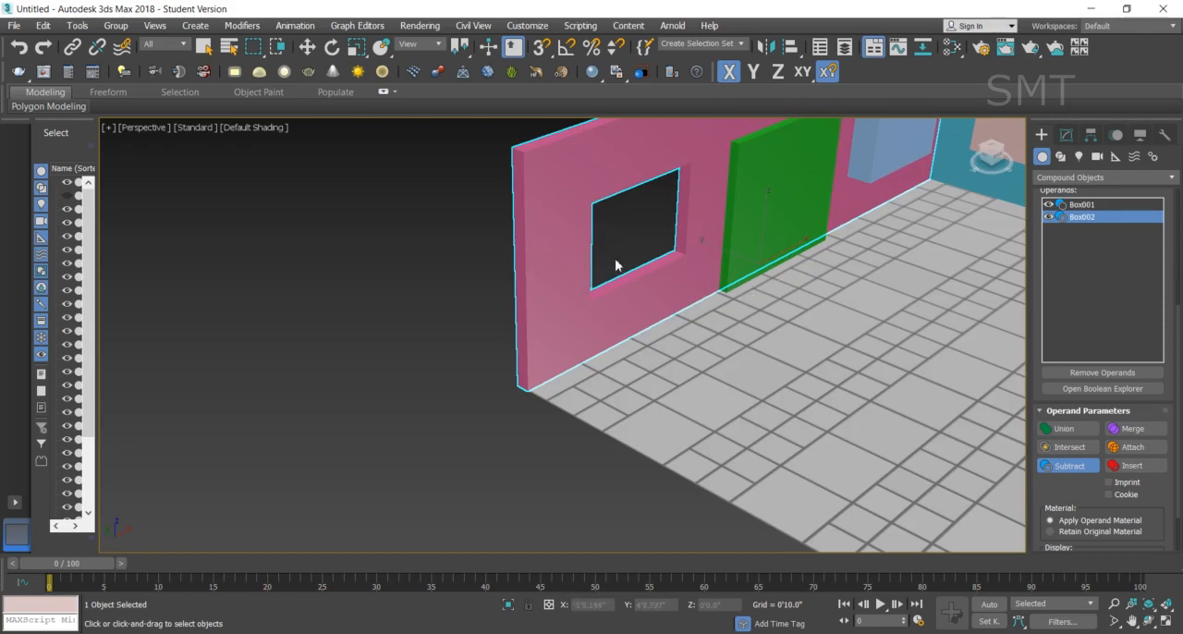
{"action": "key", "text": "ctrl+z"}
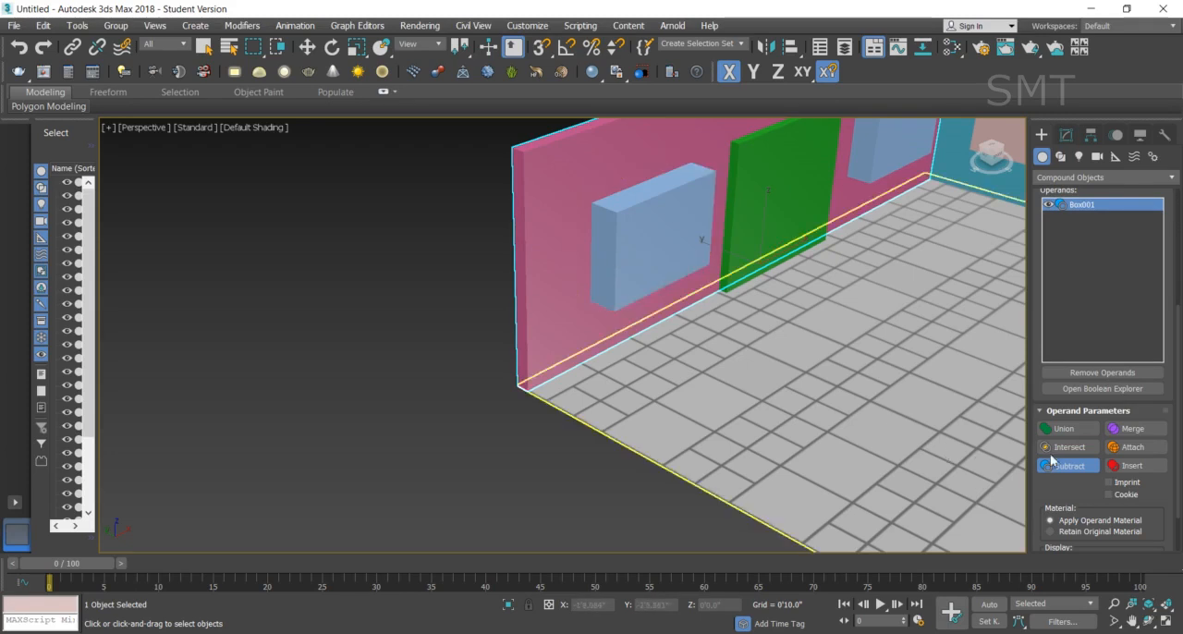
- Try the Insert operation on the pink wall with the blue window box and floor plane, check it in wireframe, and undo it
{"action": "left_click", "coordinate": [1152, 467]}
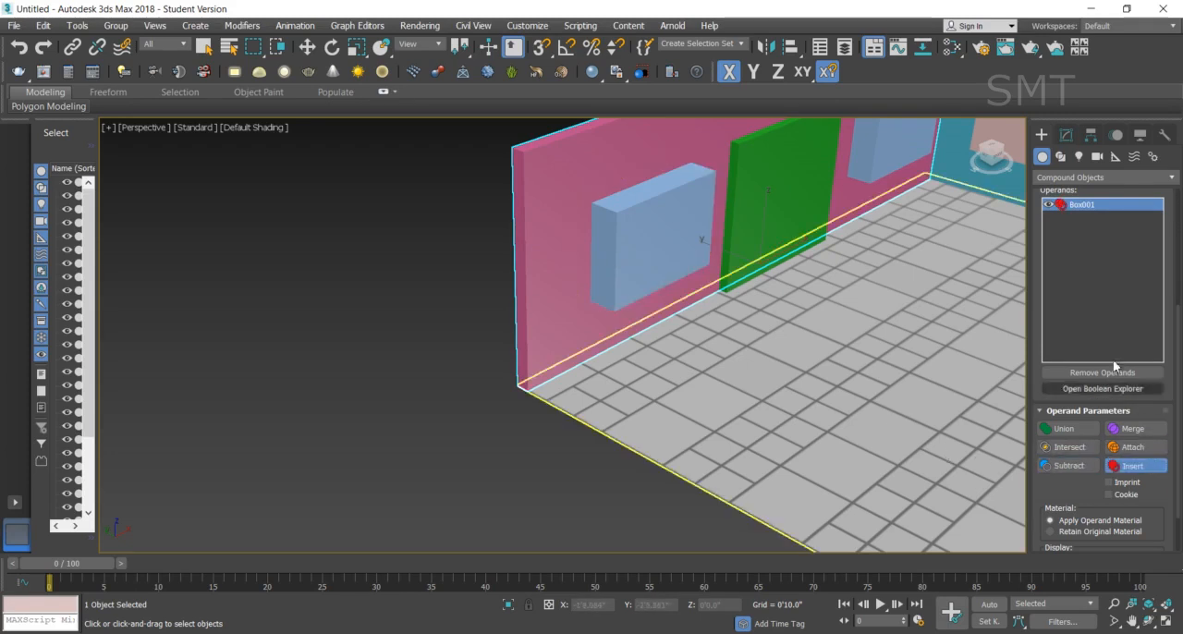
{"action": "left_click", "coordinate": [676, 233]}
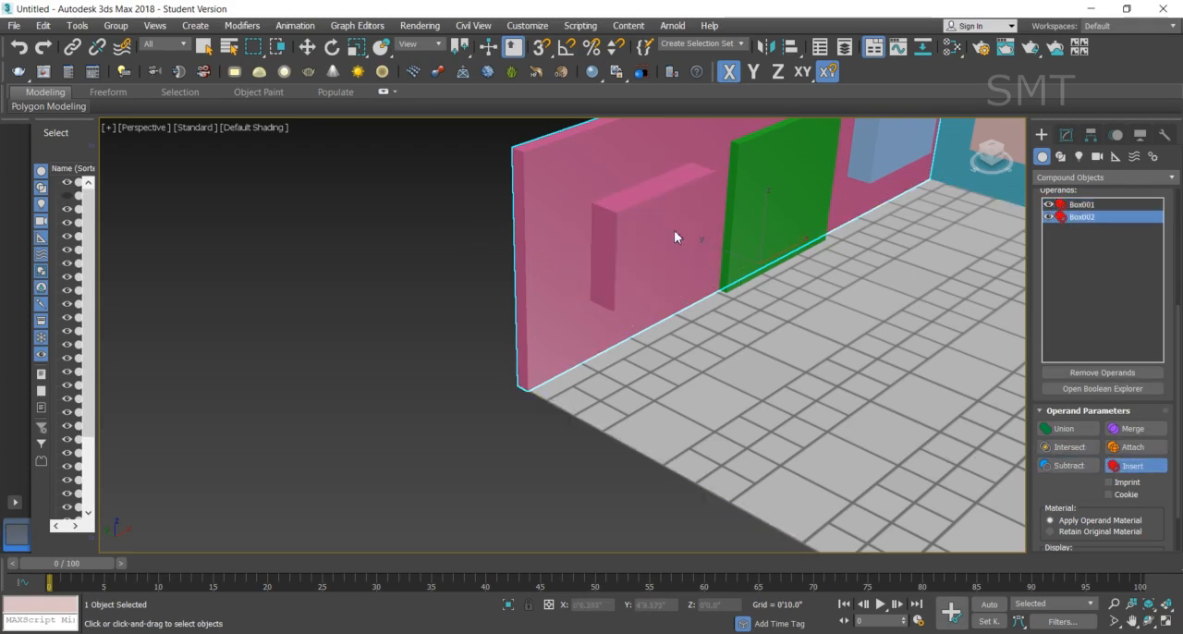
{"action": "left_click", "coordinate": [891, 363]}
{"action": "key", "text": "F3"}
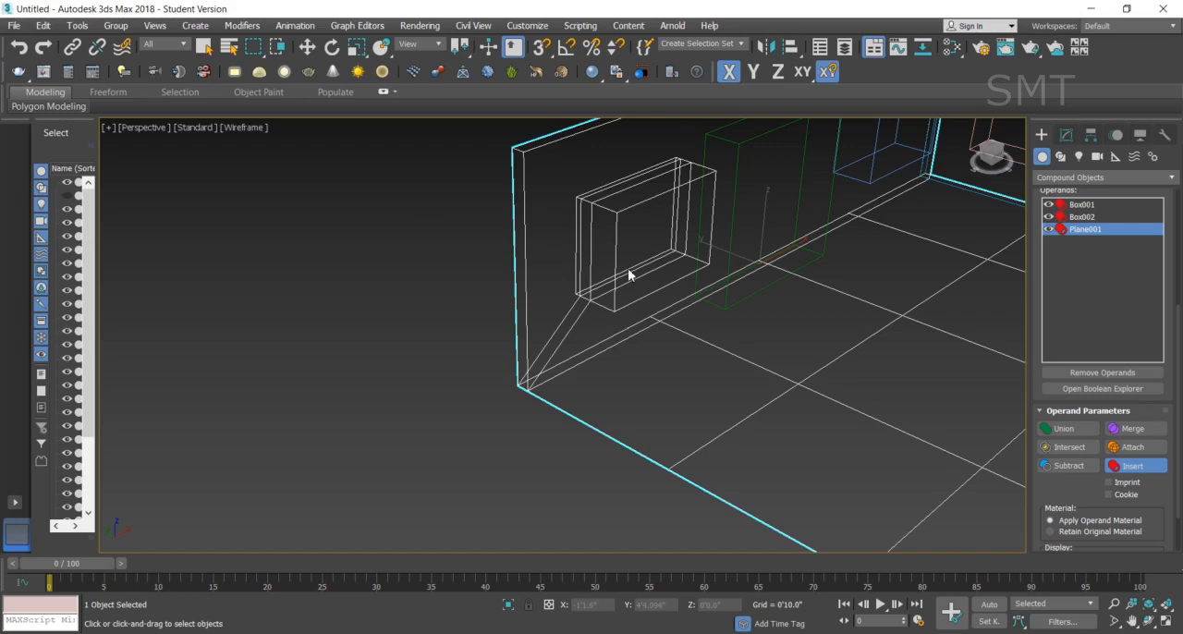
{"action": "key", "text": "F3"}
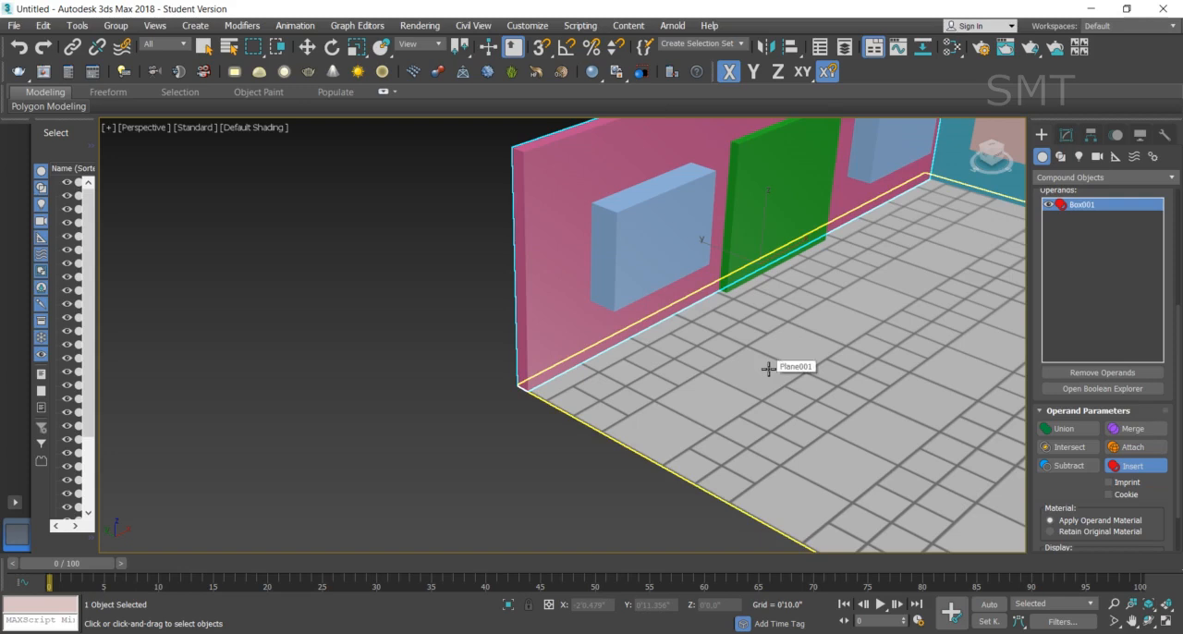
- Union the blue window box with the pink wall with Imprint enabled, and display the viewport in wireframe
{"action": "left_click", "coordinate": [1065, 429]}
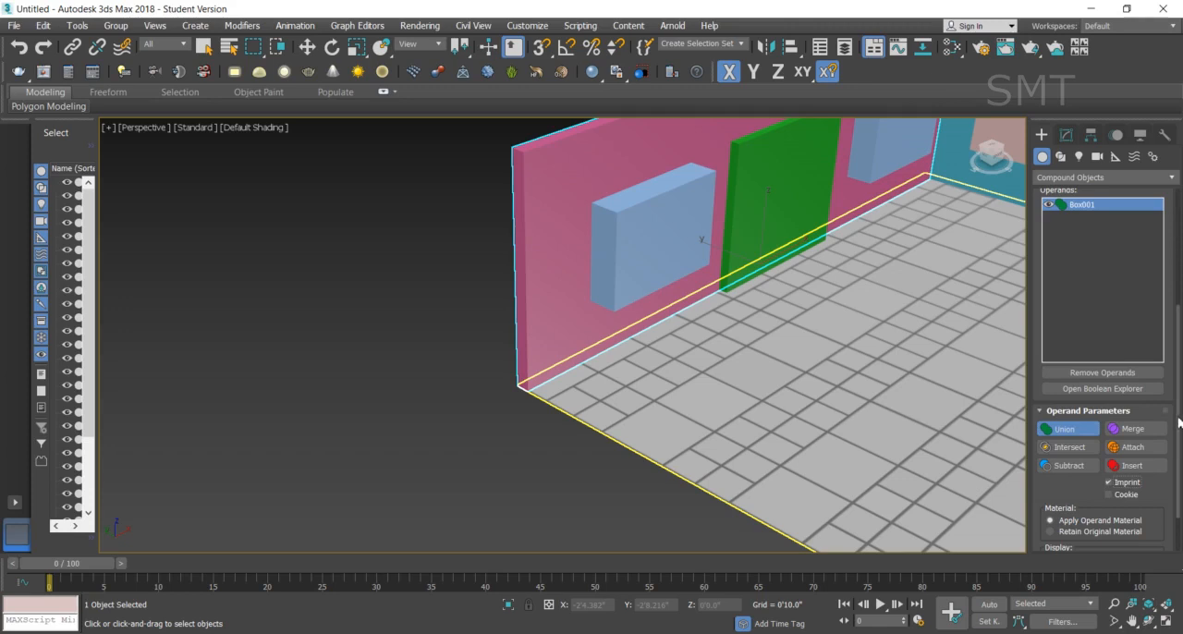
{"action": "scroll", "coordinate": [1180, 422], "scroll_direction": "up", "scroll_amount": 3}
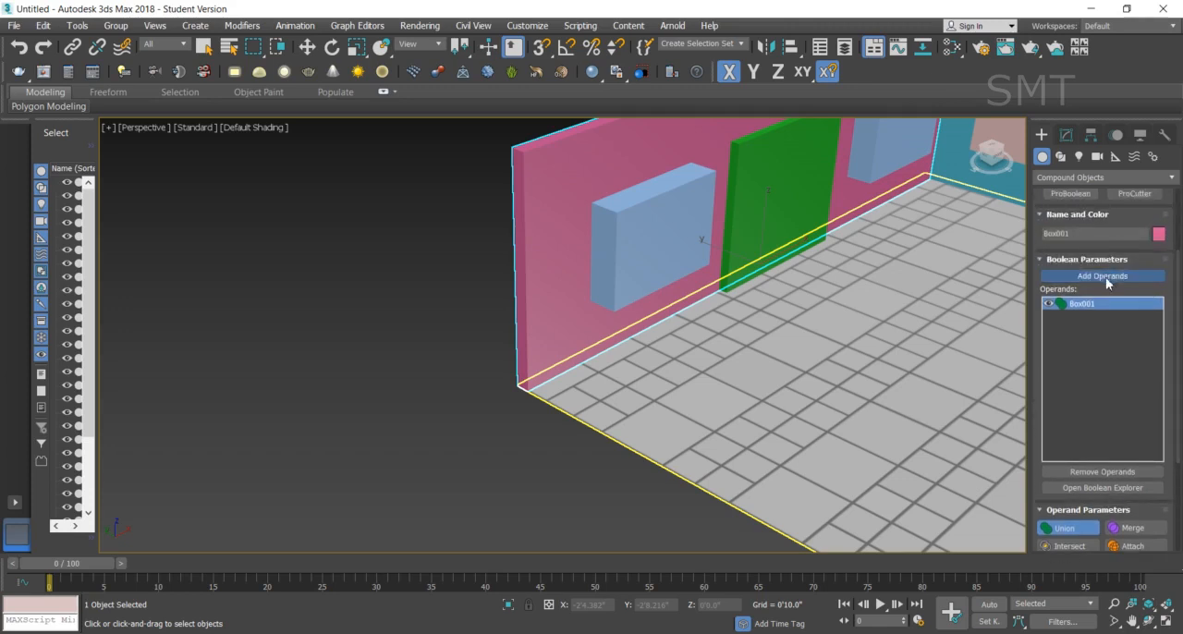
{"action": "left_click", "coordinate": [645, 241]}
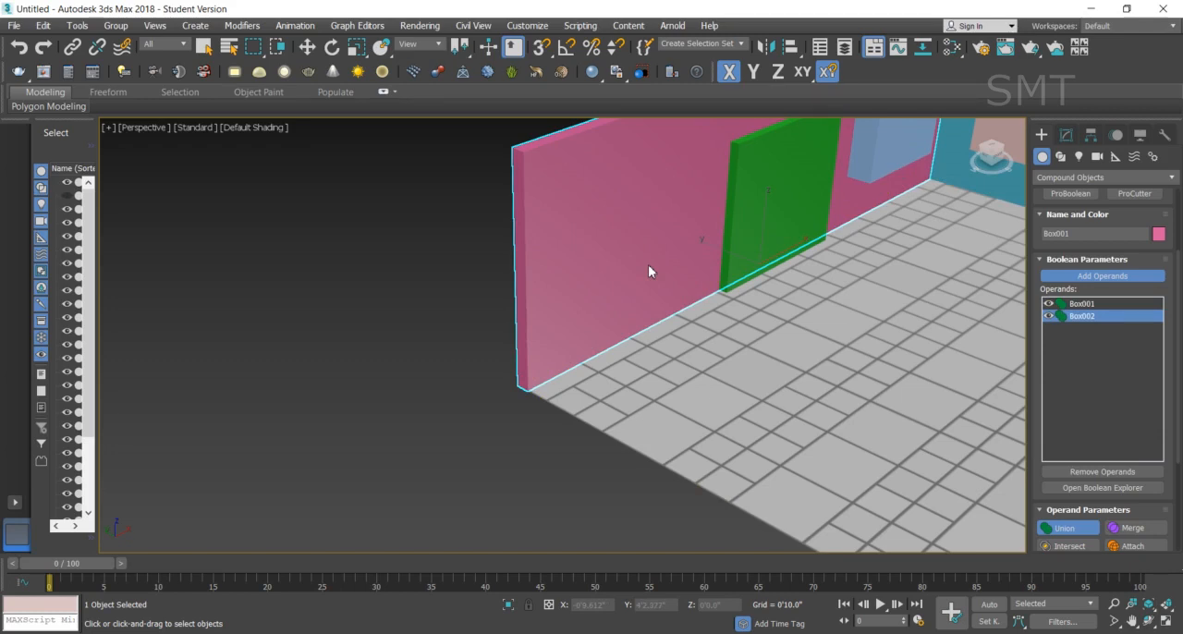
{"action": "key", "text": "XF86MonBrightnessDown"}
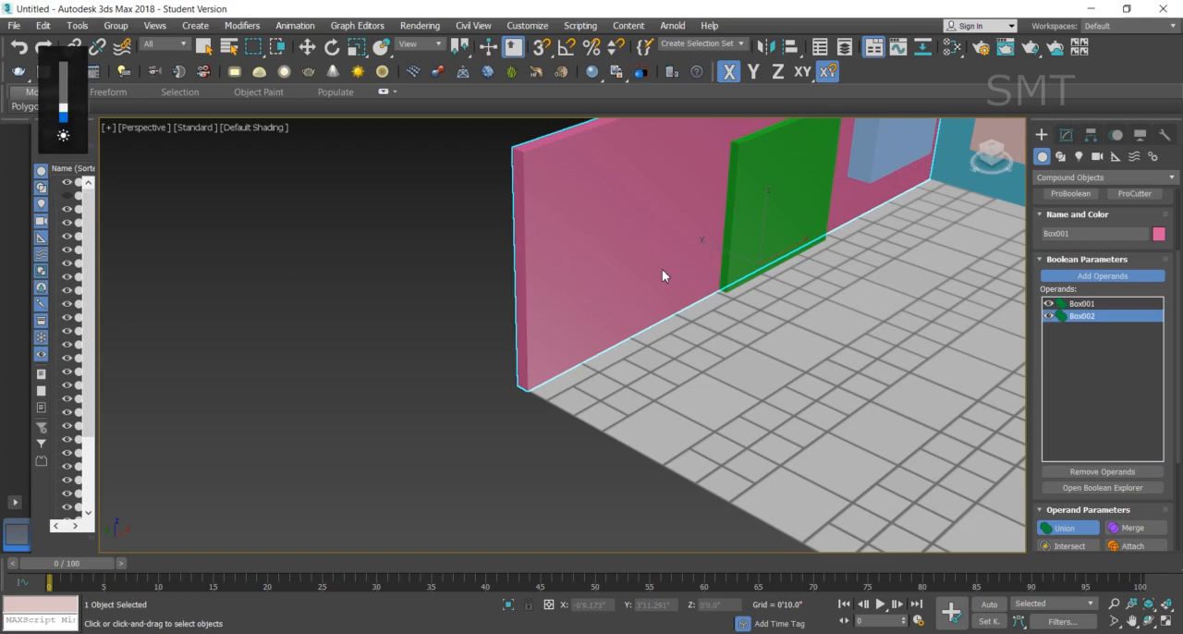
{"action": "key", "text": "F3"}
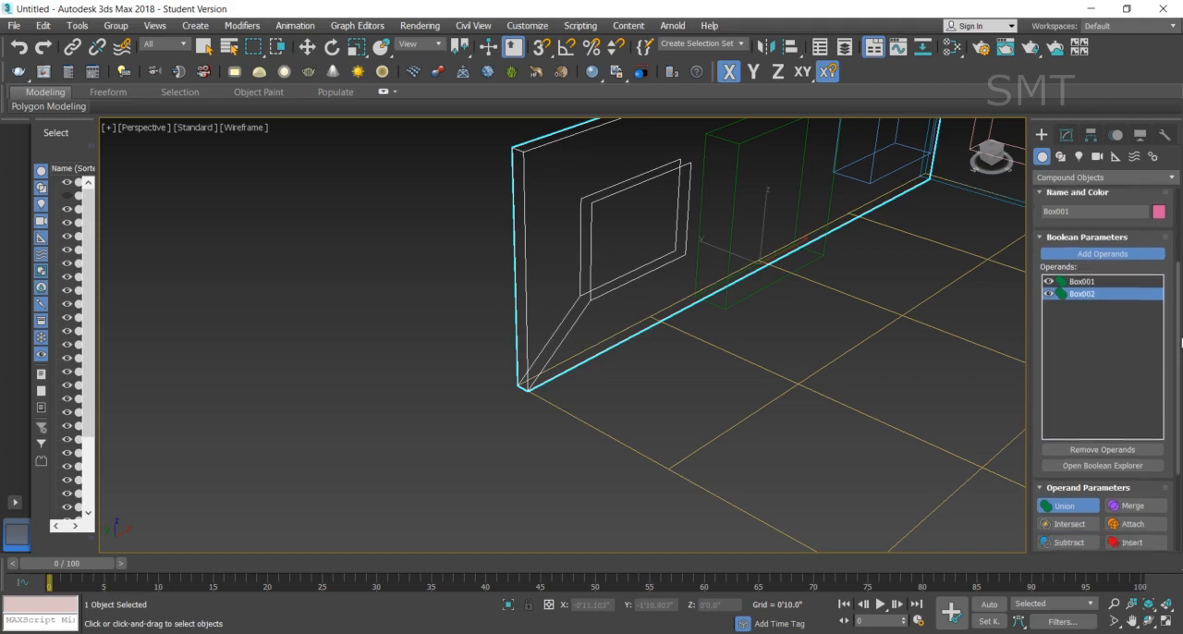
- Turn off Imprint for the blue window box operand and return the viewport to default shading
{"action": "scroll", "coordinate": [1178, 361], "scroll_direction": "down", "scroll_amount": 3}
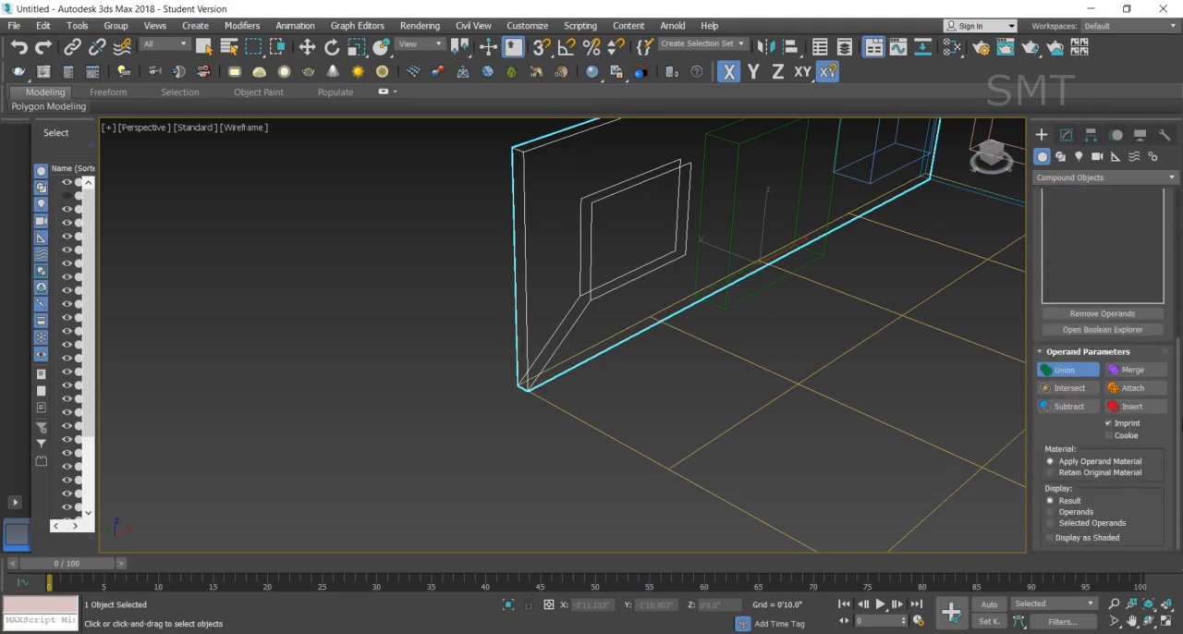
{"action": "left_click", "coordinate": [1126, 424]}
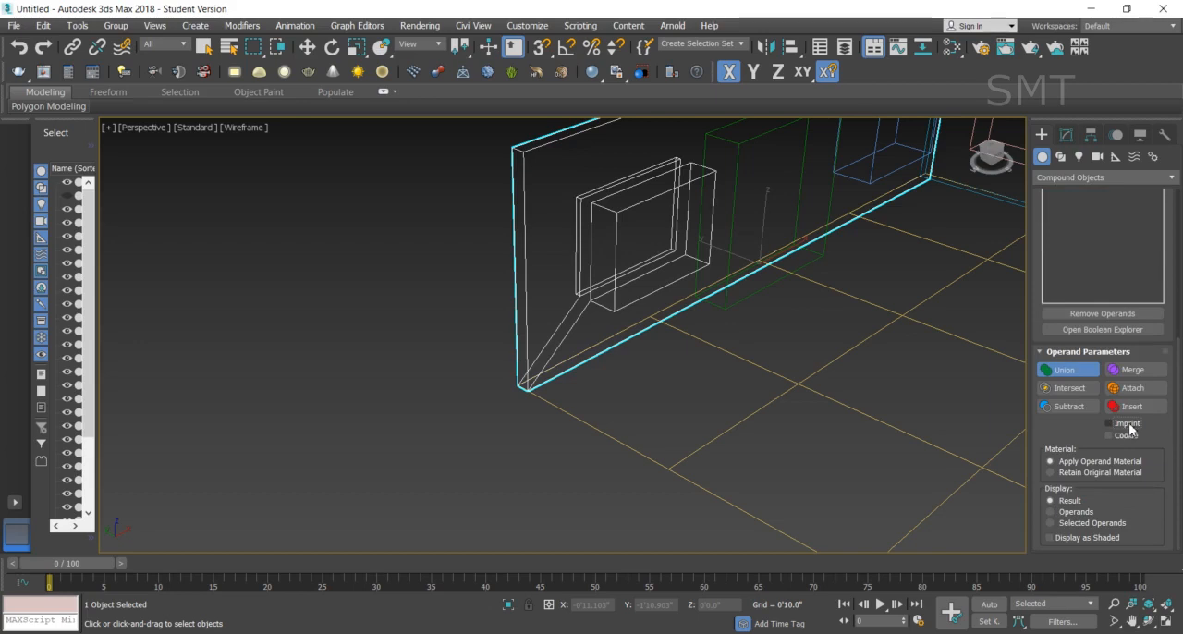
{"action": "key", "text": "F3"}
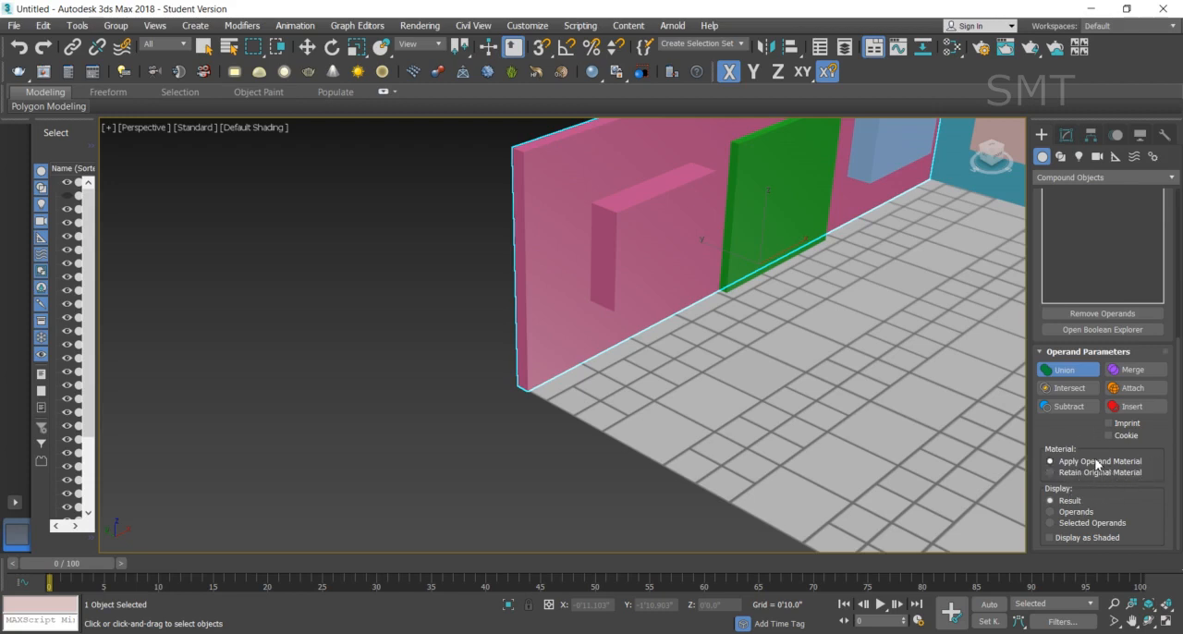
- Try the Result, Operands and Selected Operands display modes on the unioned wall, with and without Display as Shaded
{"action": "left_click", "coordinate": [1070, 514]}
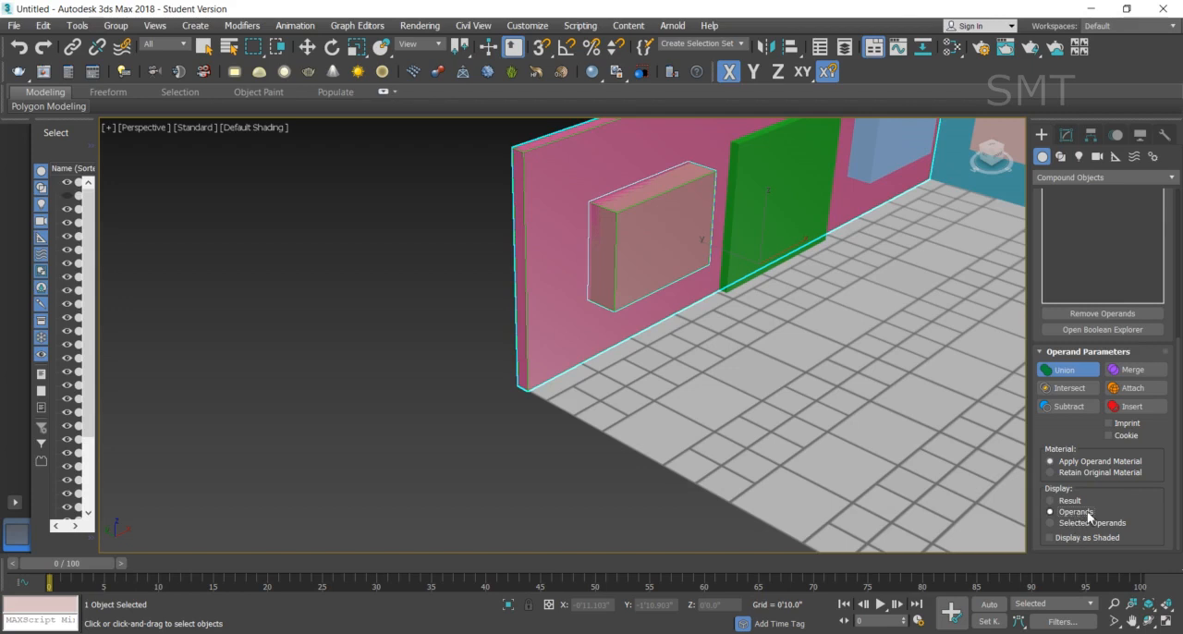
{"action": "left_click", "coordinate": [1084, 525]}
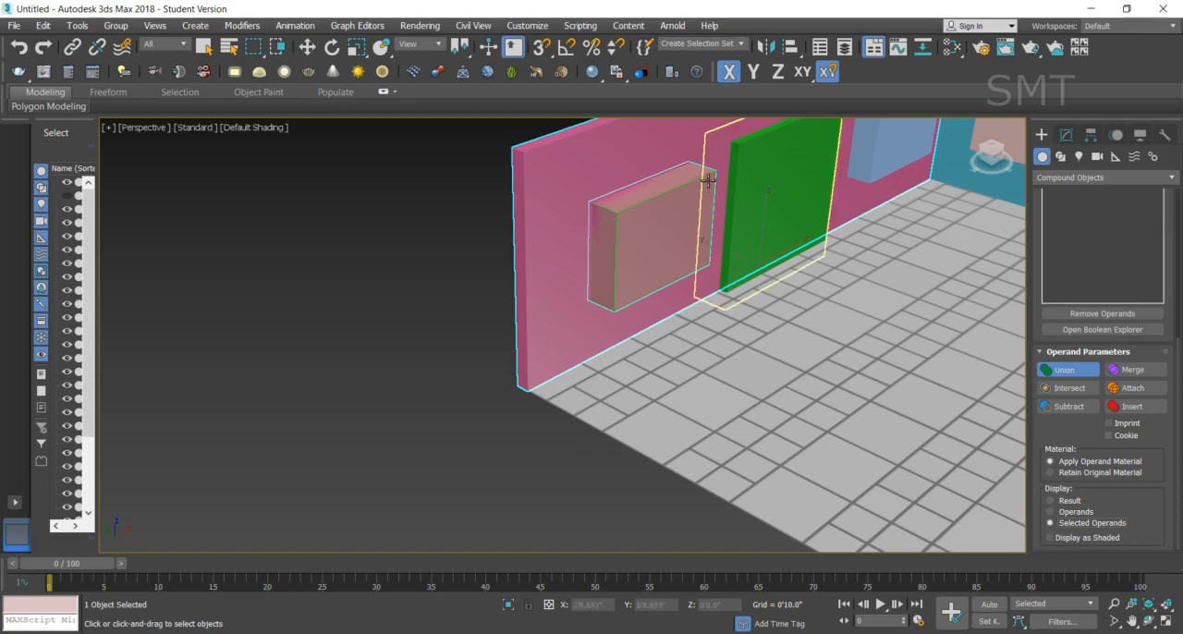
{"action": "left_click", "coordinate": [623, 378]}
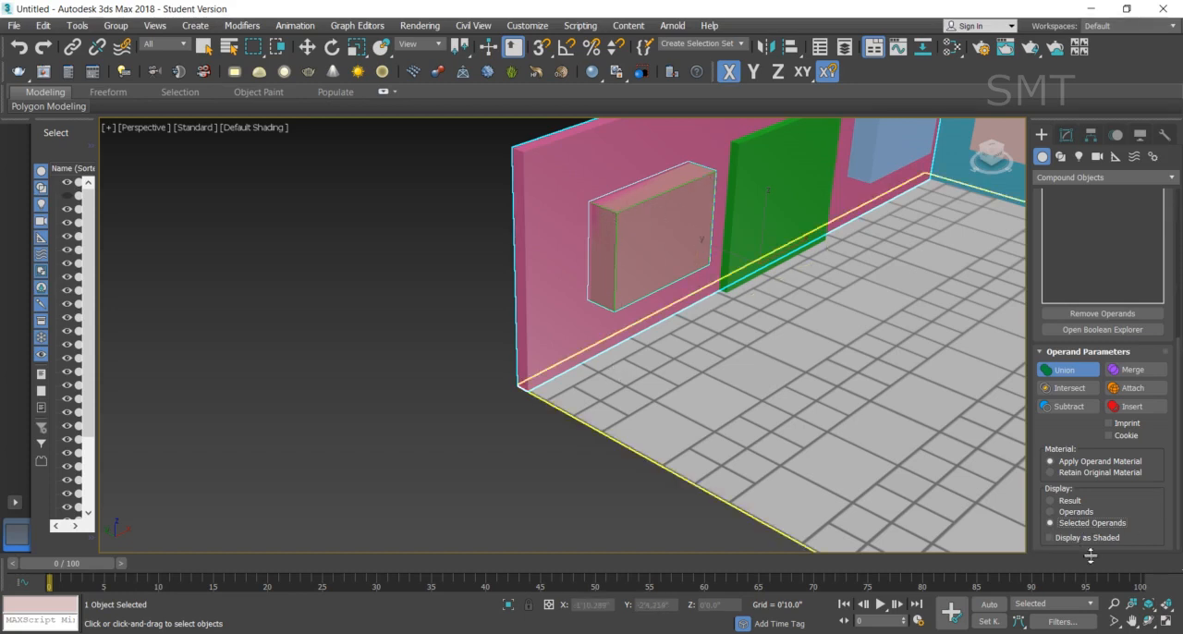
{"action": "left_click", "coordinate": [1050, 537]}
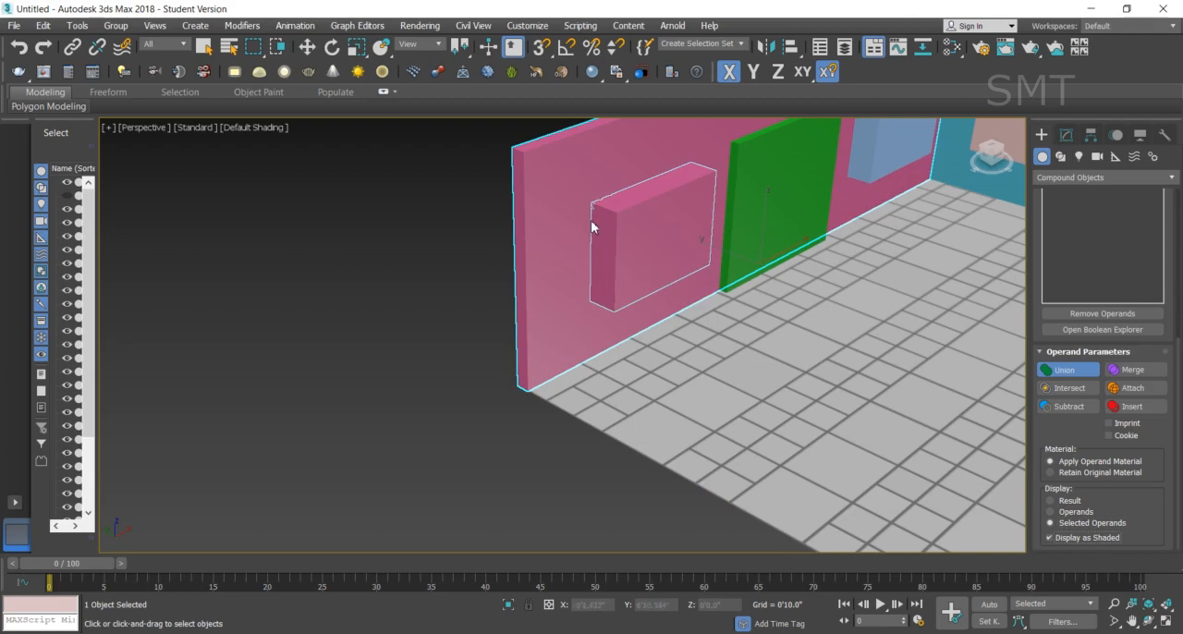
{"action": "left_click", "coordinate": [749, 303]}
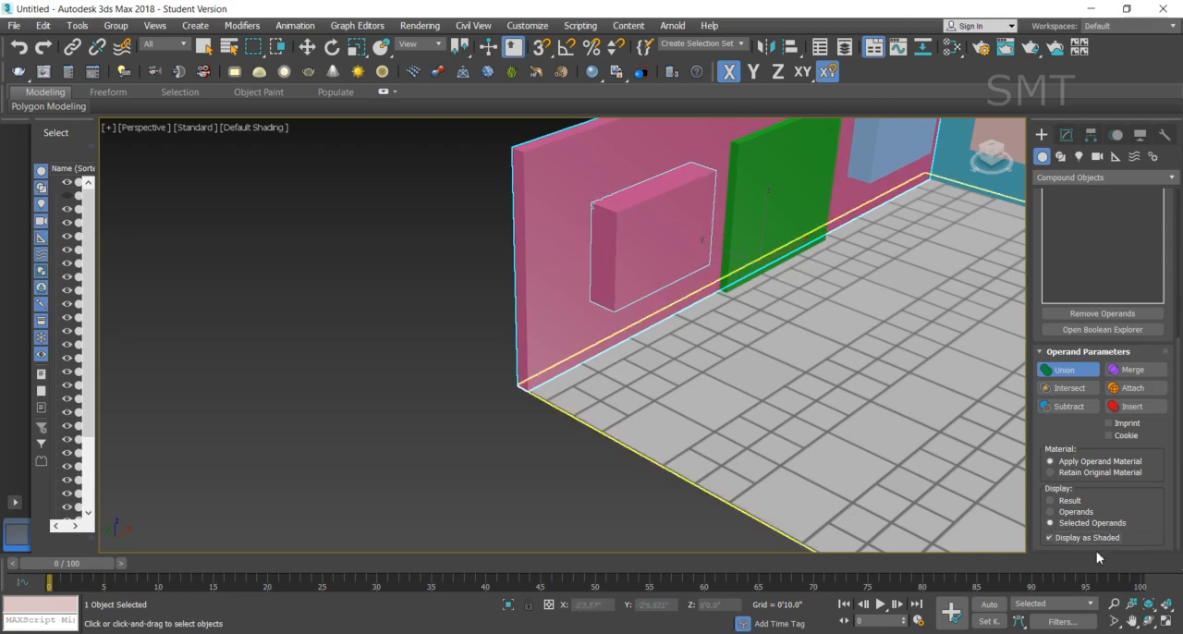
{"action": "left_click", "coordinate": [1075, 512]}
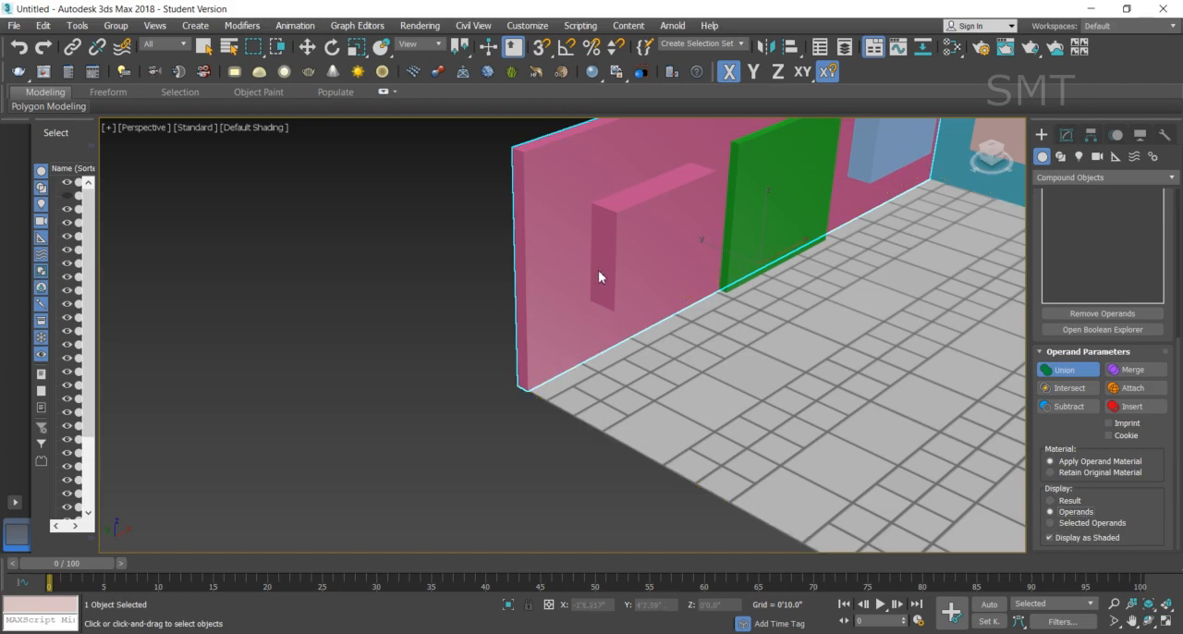
{"action": "left_click", "coordinate": [1075, 501]}
{"action": "key", "text": "Down"}
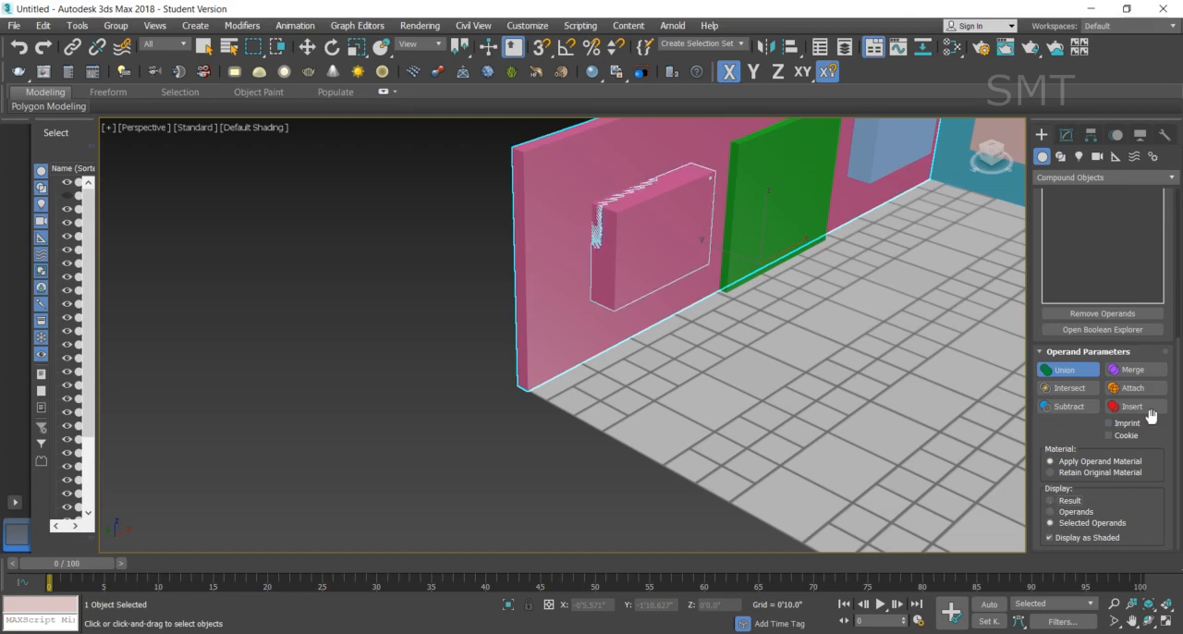
- Undo back to before the union, so the blue window box is separate from the pink wall again
{"action": "key", "text": "ctrl+z"}
{"action": "key", "text": "ctrl+z"}
{"action": "key", "text": "ctrl+z"}
{"action": "key", "text": "ctrl+z"}
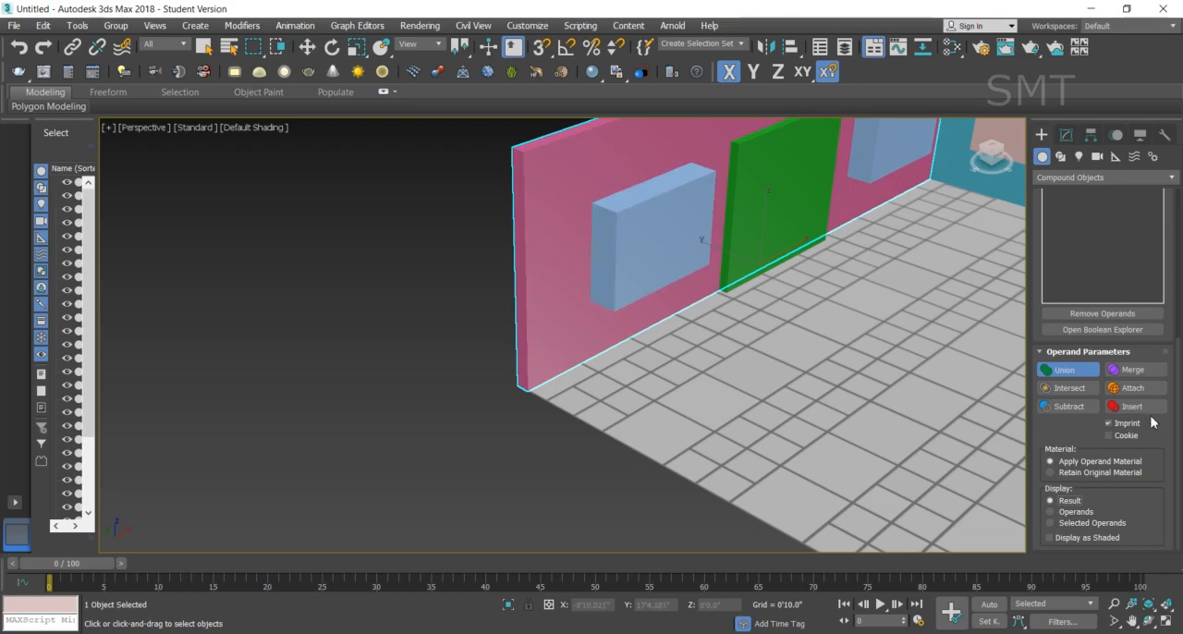
- Subtract both blue window boxes and the green door box from the pink wall, with Imprint turned off
{"action": "left_click", "coordinate": [1068, 408]}
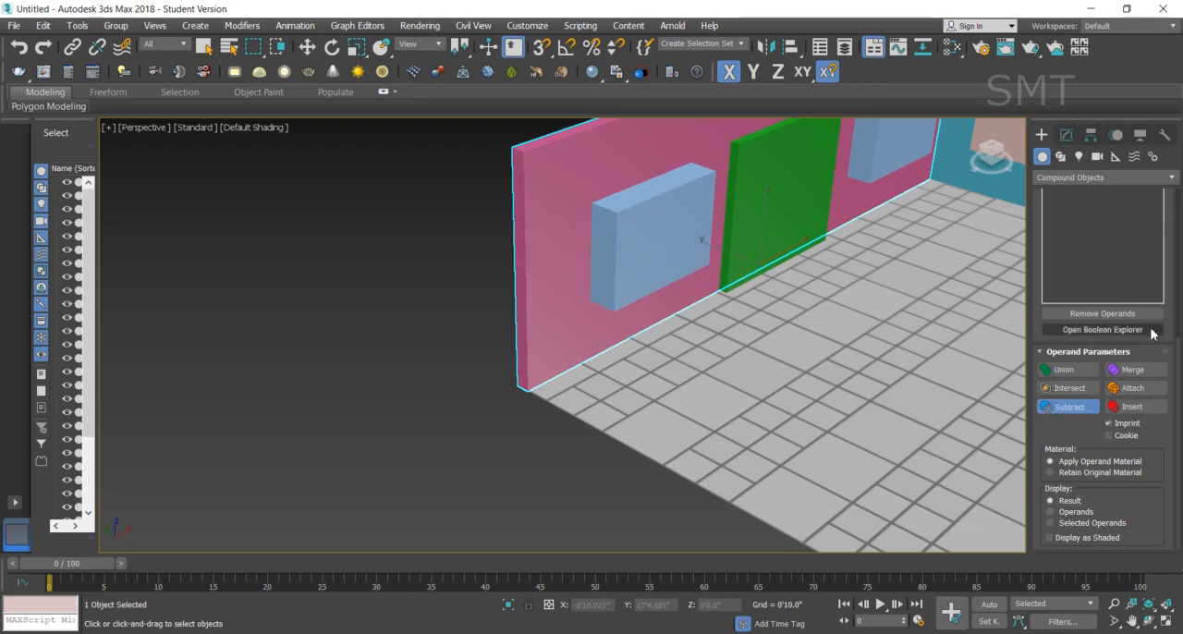
{"action": "left_click", "coordinate": [1137, 424]}
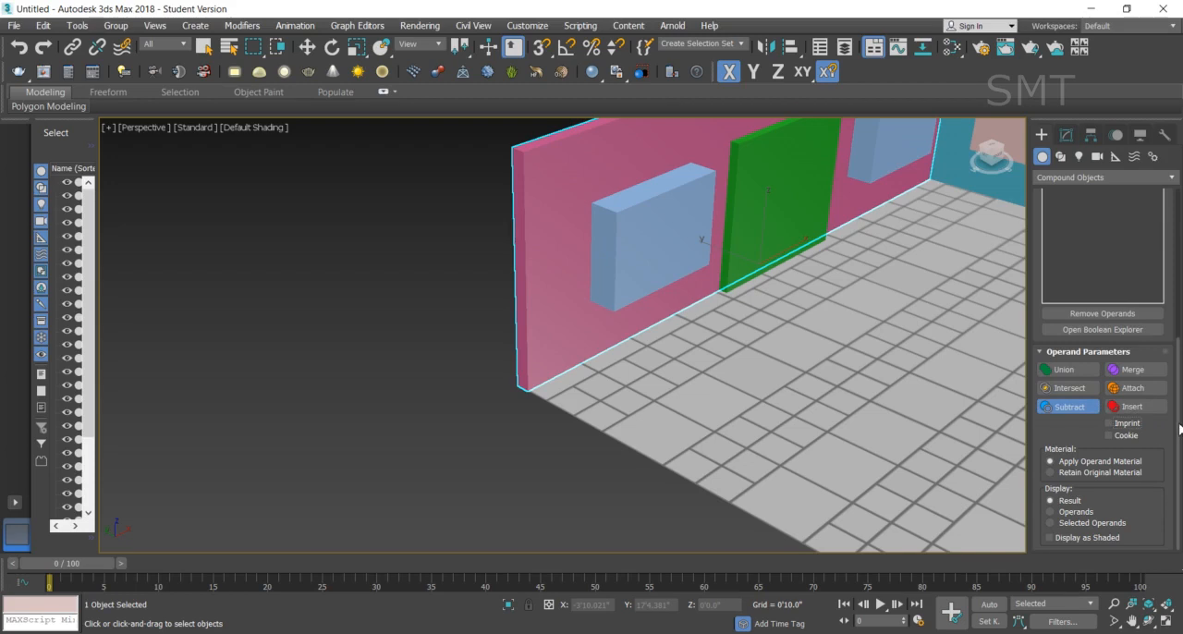
{"action": "scroll", "coordinate": [1178, 429], "scroll_direction": "up", "scroll_amount": 5}
{"action": "left_click", "coordinate": [1126, 296]}
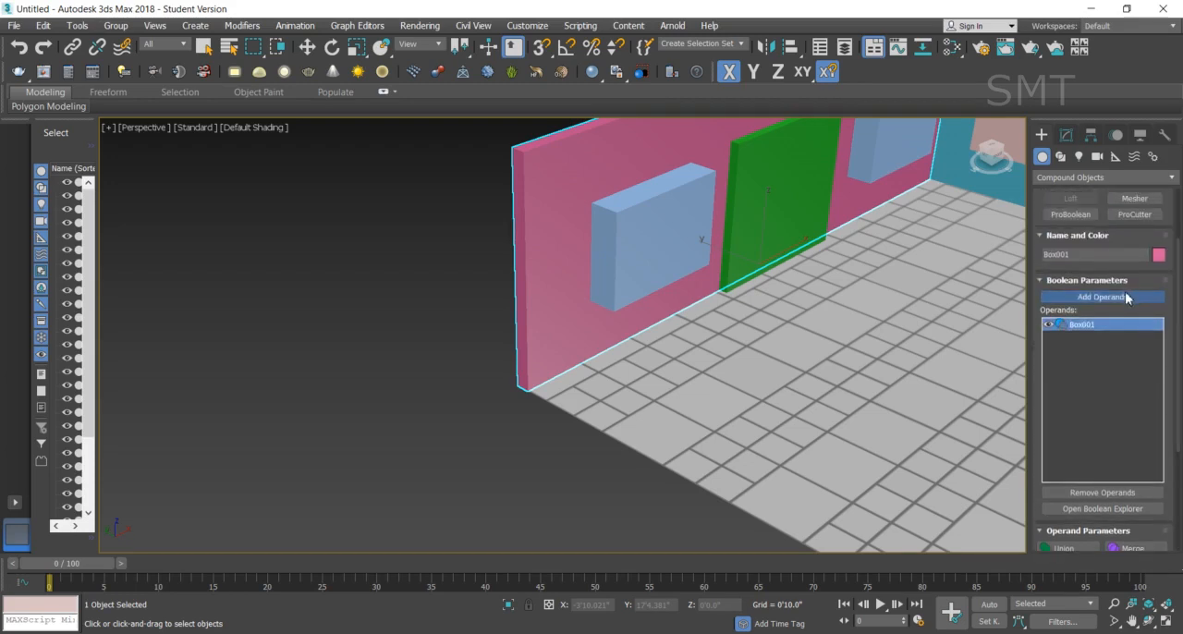
{"action": "left_click", "coordinate": [621, 237]}
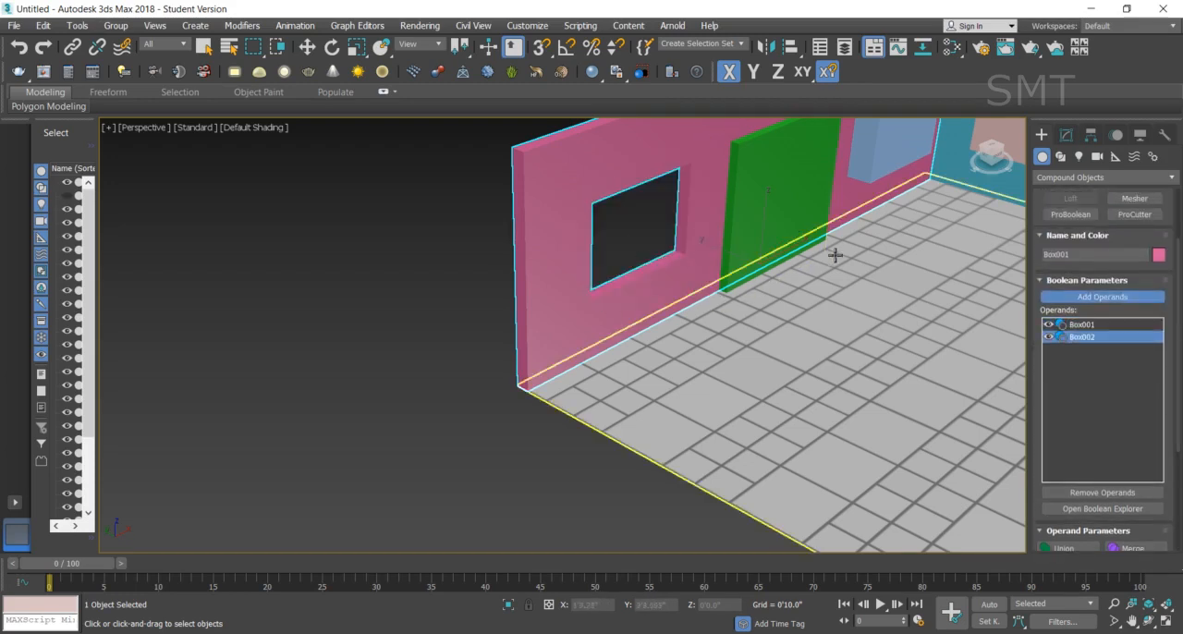
{"action": "left_click", "coordinate": [780, 188]}
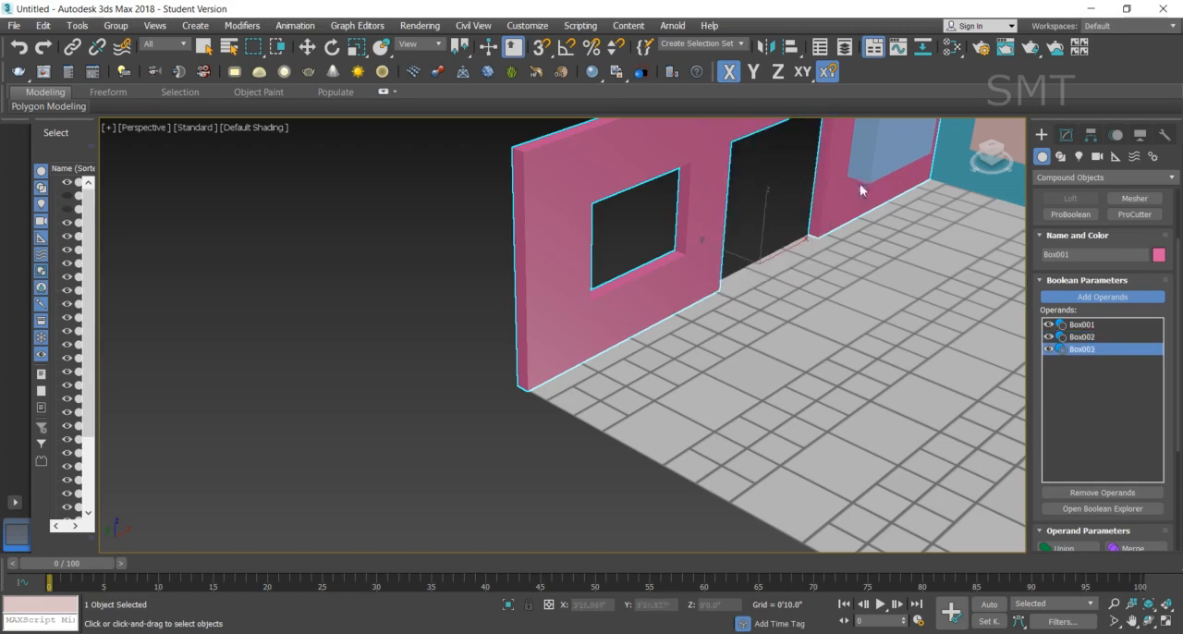
{"action": "left_click", "coordinate": [890, 148]}
{"action": "scroll", "coordinate": [823, 325], "scroll_direction": "down", "scroll_amount": 3}
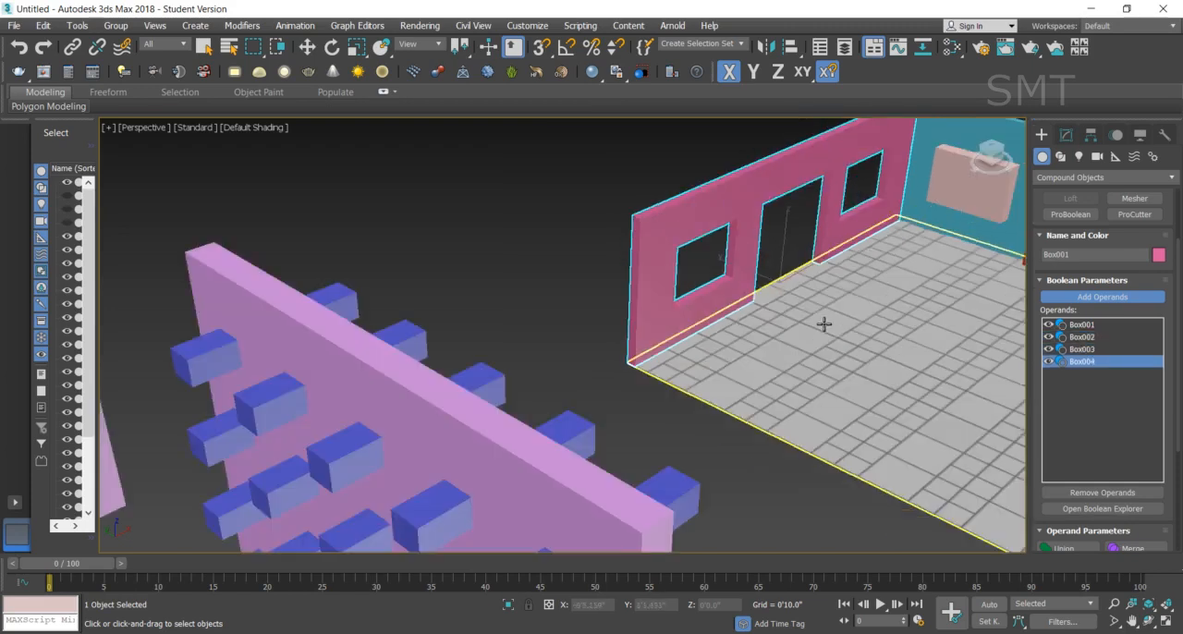
{"action": "scroll", "coordinate": [824, 324], "scroll_direction": "down", "scroll_amount": 4}
{"action": "scroll", "coordinate": [924, 270], "scroll_direction": "up", "scroll_amount": 5}
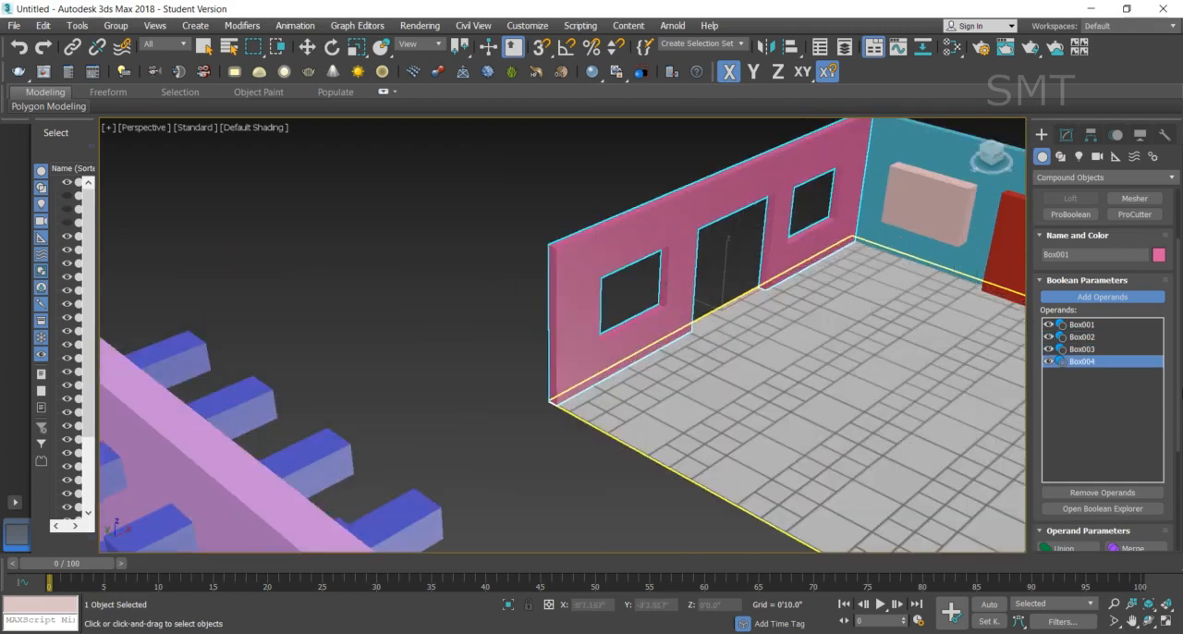
- Compare the Operands and Selected Operands displays of the cut wall, enable Display as Shaded, and return to the Result display
{"action": "scroll", "coordinate": [1176, 351], "scroll_direction": "down", "scroll_amount": 3}
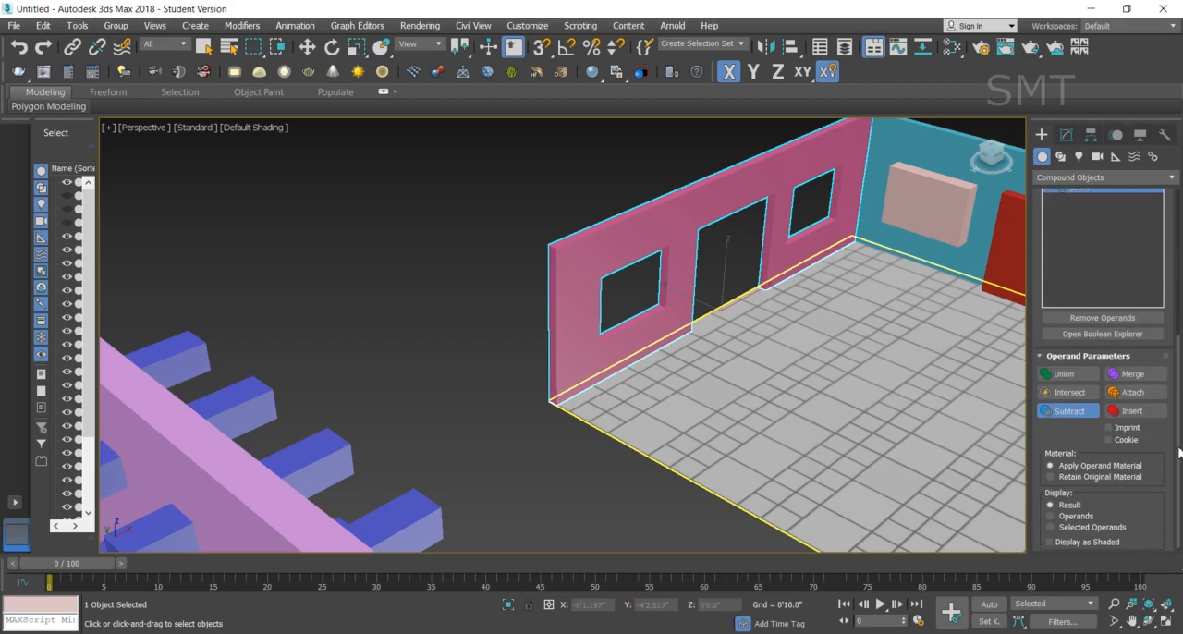
{"action": "left_click", "coordinate": [1070, 514]}
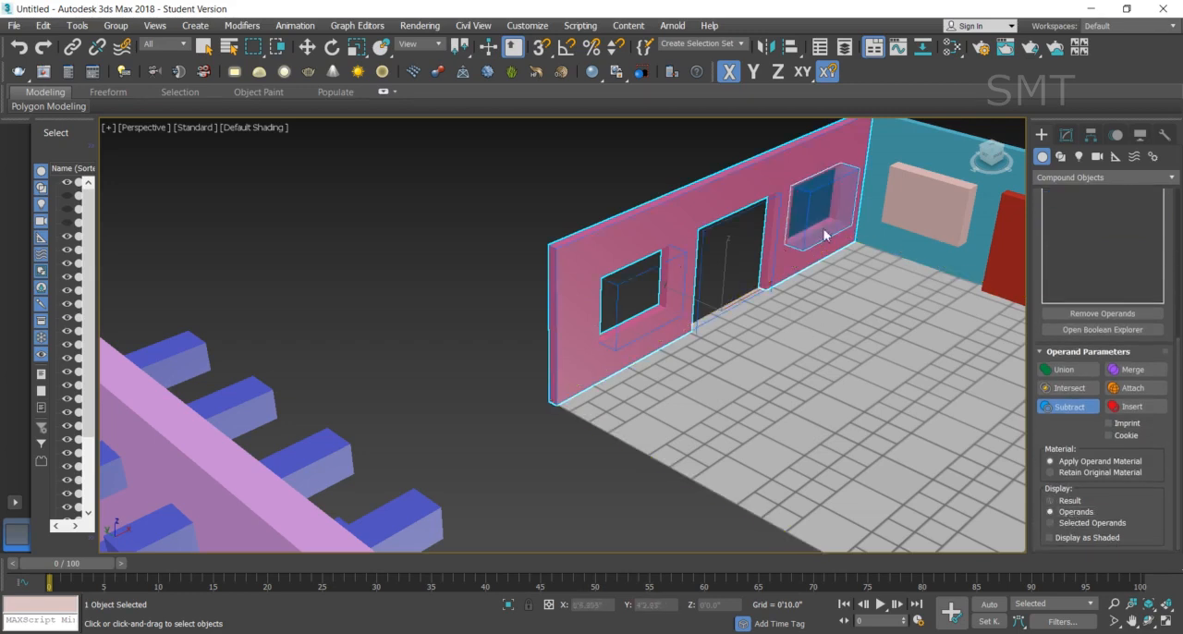
{"action": "left_click", "coordinate": [1089, 521]}
{"action": "left_click", "coordinate": [1065, 541]}
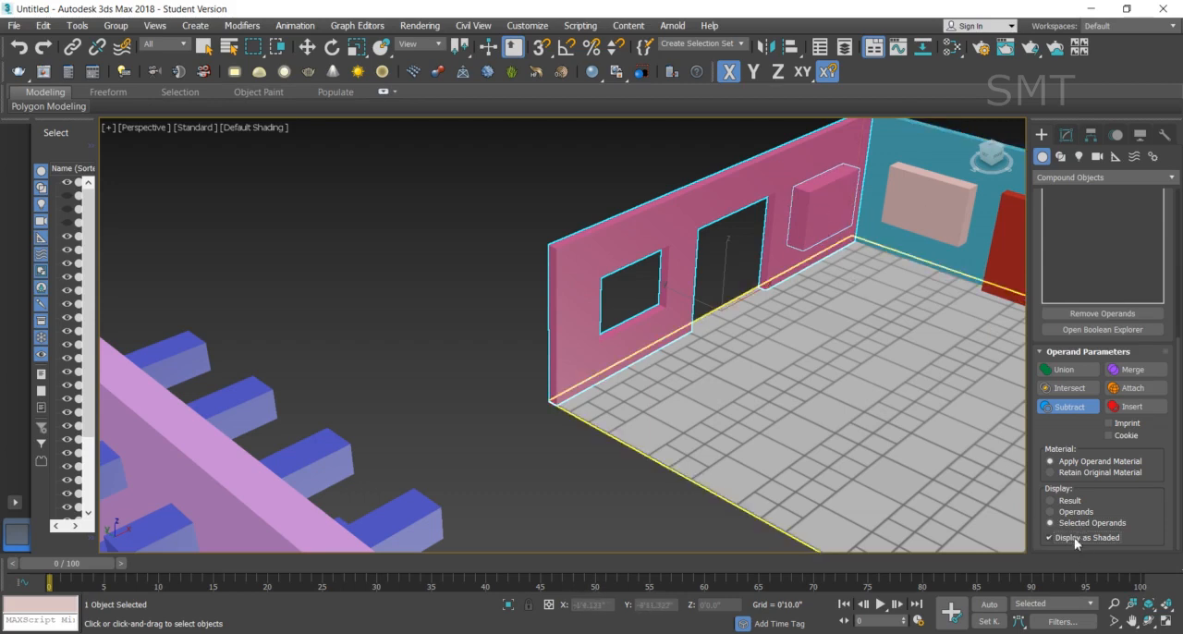
{"action": "left_click", "coordinate": [1051, 512]}
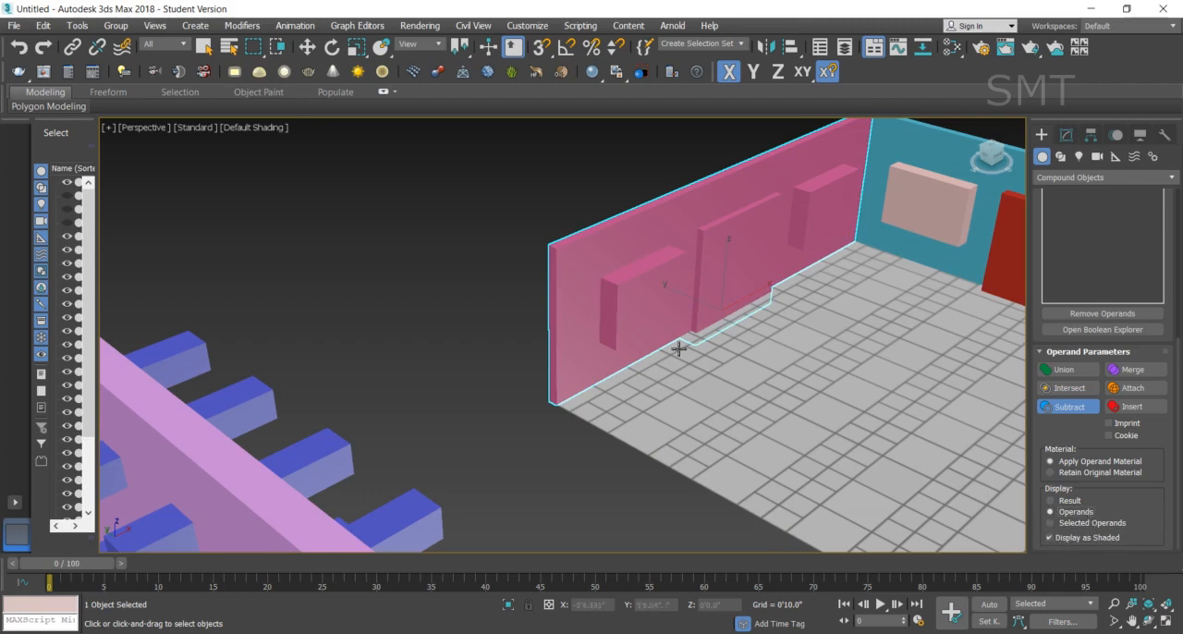
{"action": "left_click", "coordinate": [1062, 501]}
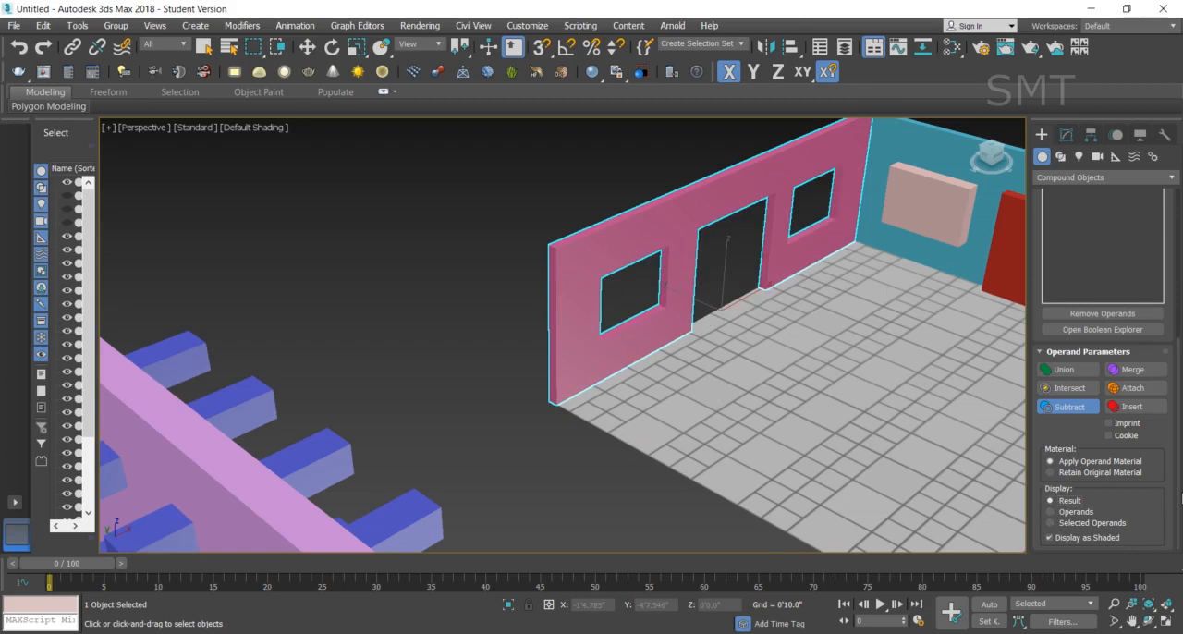
- Try removing the Box004 and Box003 operands from the pink wall's Boolean, and undo both removals
{"action": "scroll", "coordinate": [1180, 517], "scroll_direction": "up", "scroll_amount": 8}
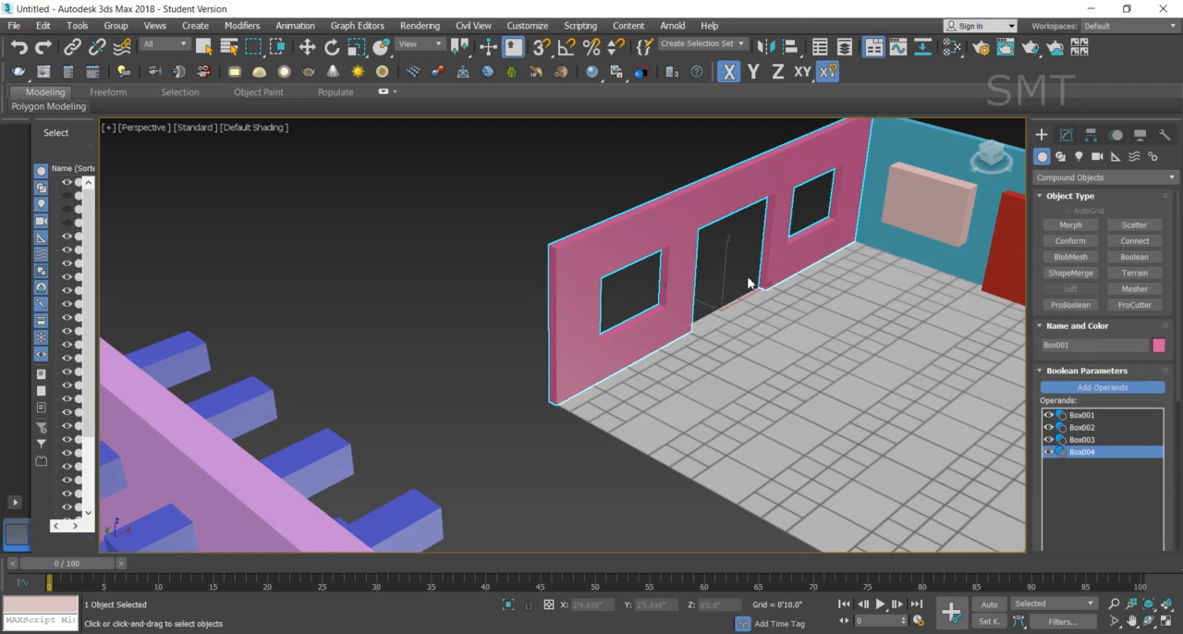
{"action": "scroll", "coordinate": [771, 348], "scroll_direction": "down", "scroll_amount": 5}
{"action": "scroll", "coordinate": [961, 351], "scroll_direction": "up", "scroll_amount": 4}
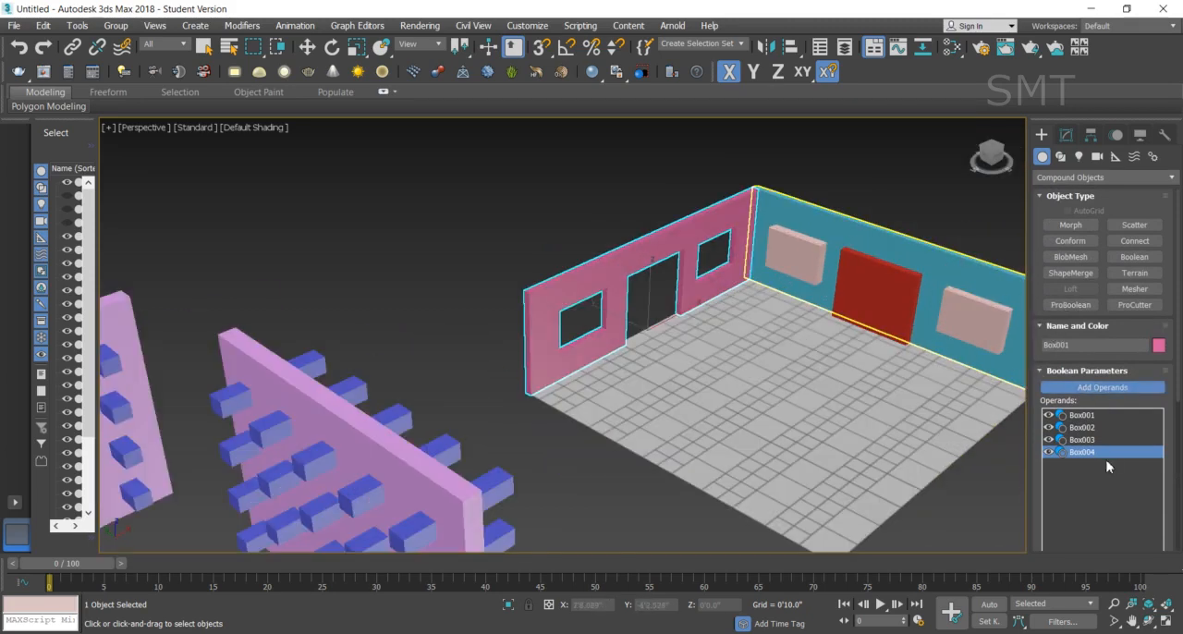
{"action": "scroll", "coordinate": [1180, 392], "scroll_direction": "down", "scroll_amount": 4}
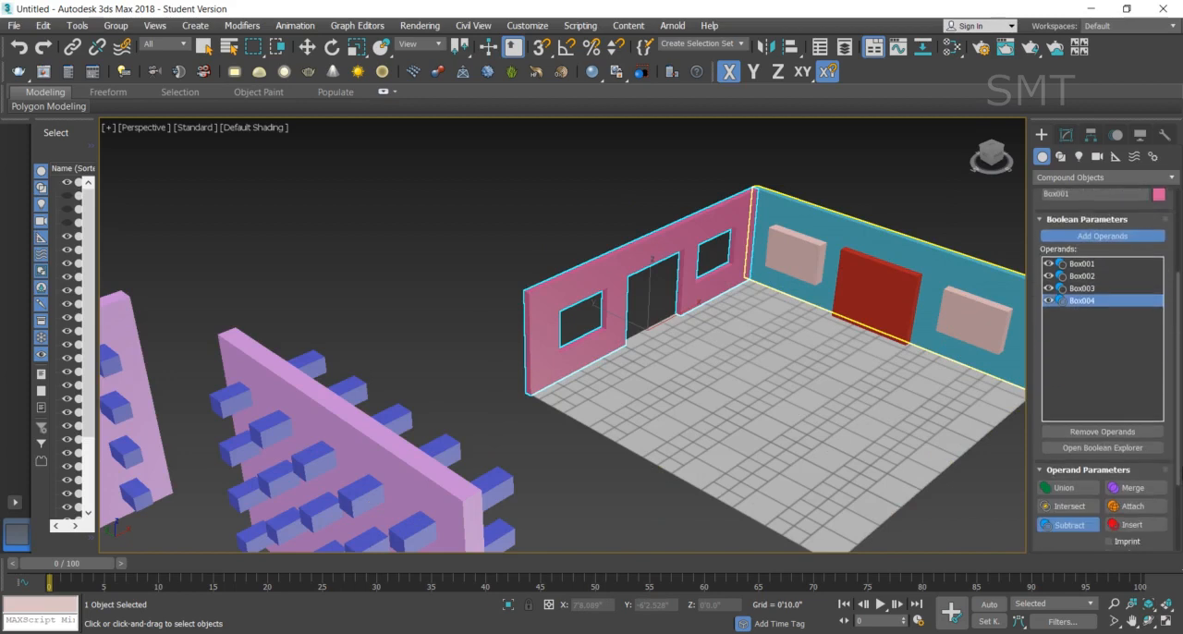
{"action": "left_click", "coordinate": [1134, 432]}
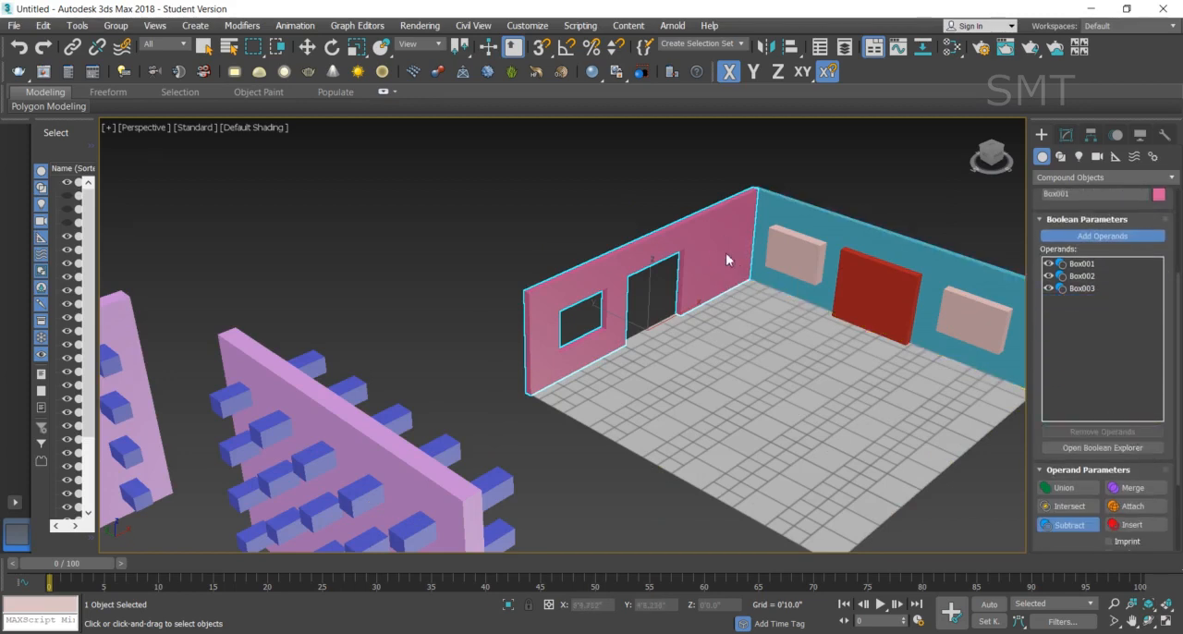
{"action": "left_click", "coordinate": [1080, 287]}
{"action": "left_click", "coordinate": [1113, 433]}
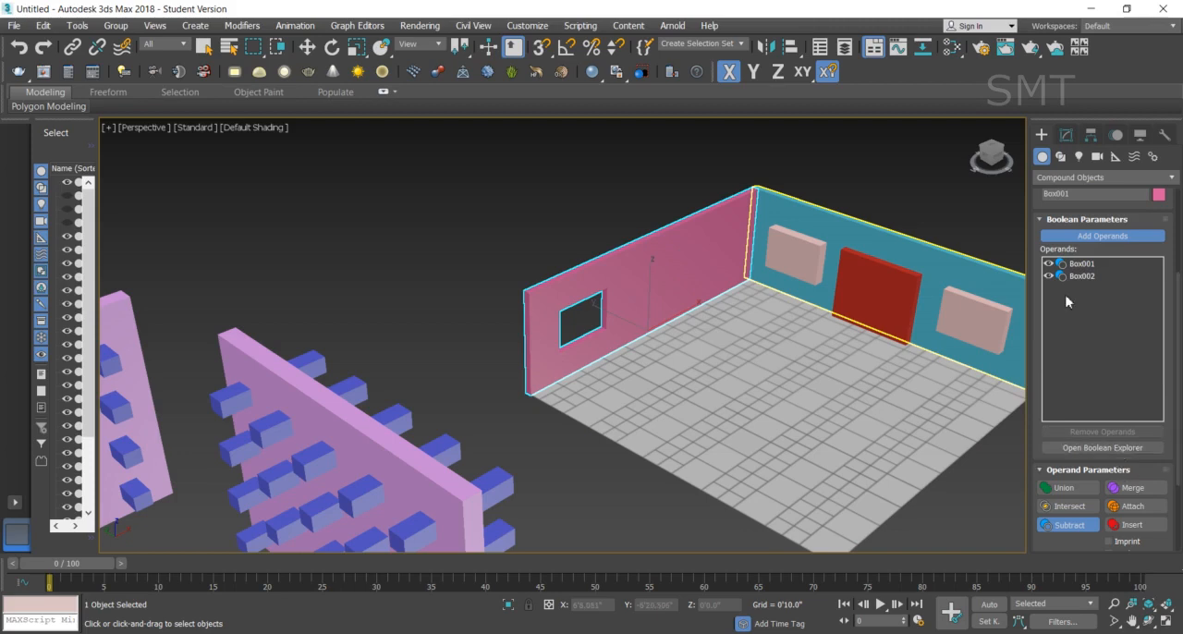
{"action": "key", "text": "ctrl+z"}
{"action": "key", "text": "ctrl+z"}
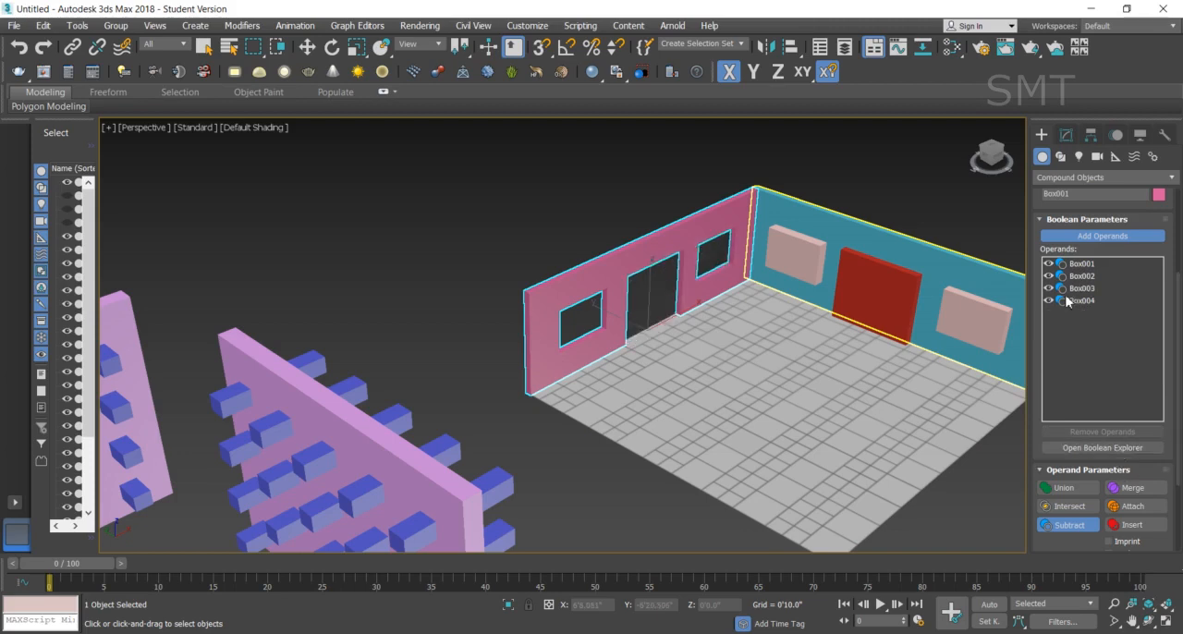
- Use ProBoolean Subtraction with Instance on the teal wall to cut out the red door box and both pale pink window boxes
{"action": "key", "text": "w"}
{"action": "left_click", "coordinate": [900, 240]}
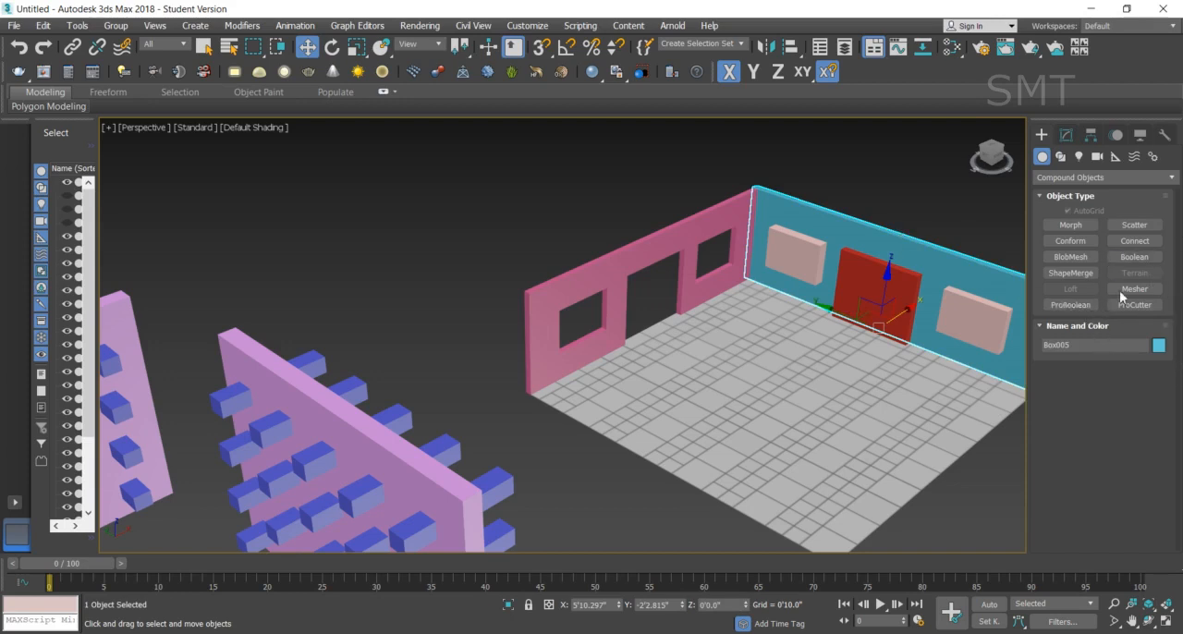
{"action": "left_click", "coordinate": [1074, 305]}
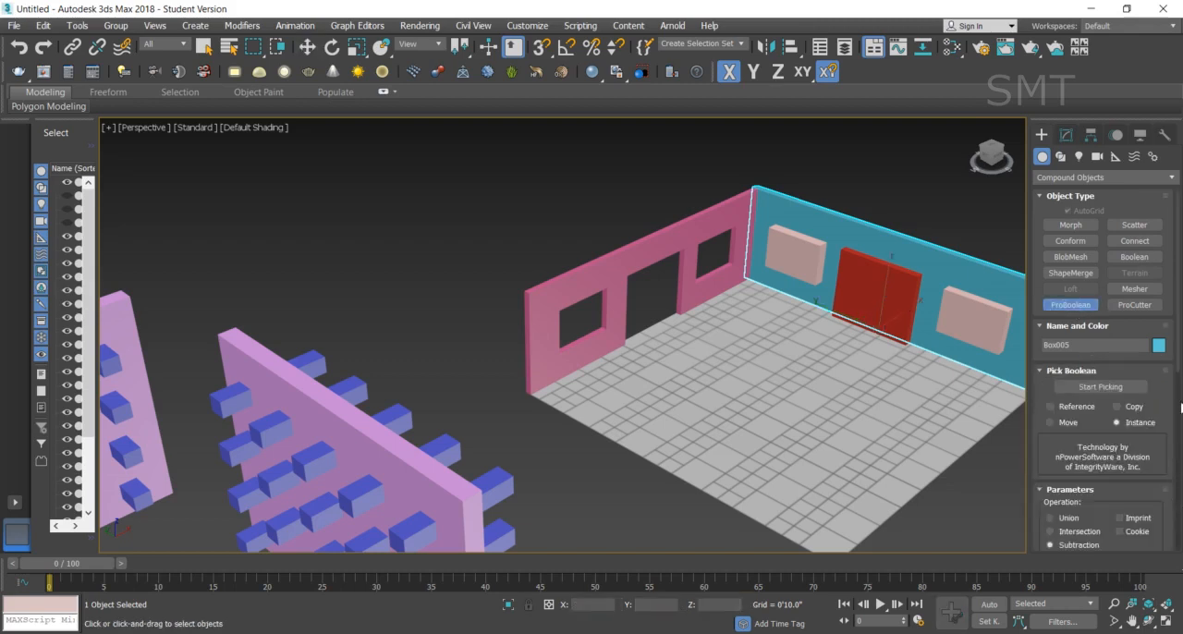
{"action": "scroll", "coordinate": [1178, 351], "scroll_direction": "down", "scroll_amount": 5}
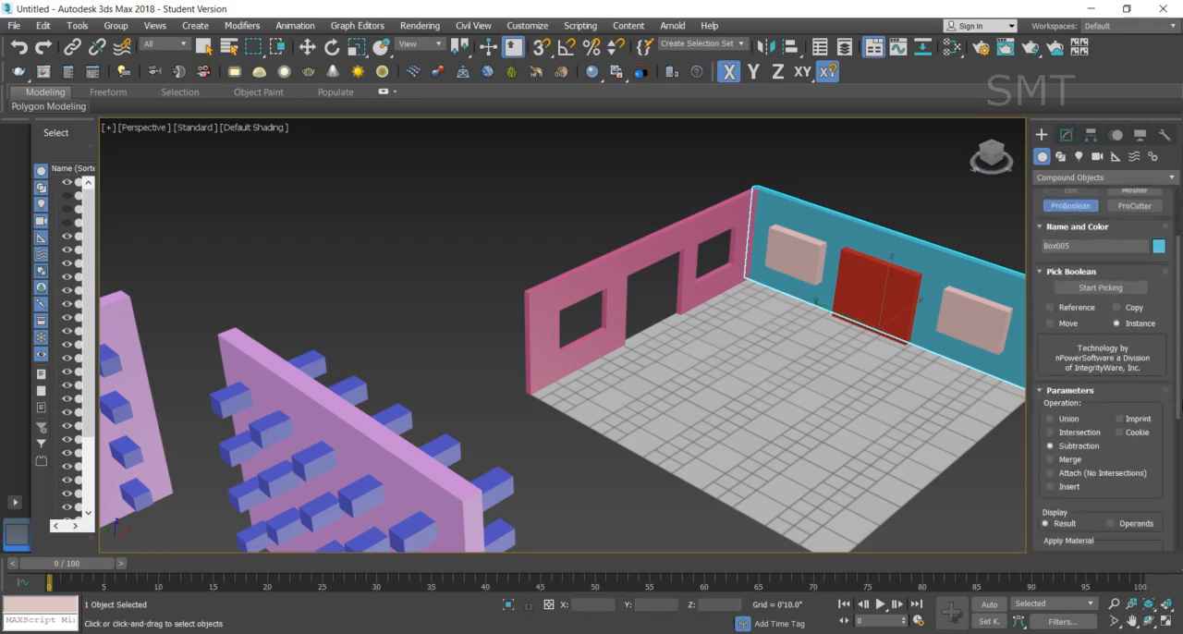
{"action": "scroll", "coordinate": [1100, 370], "scroll_direction": "down", "scroll_amount": 1}
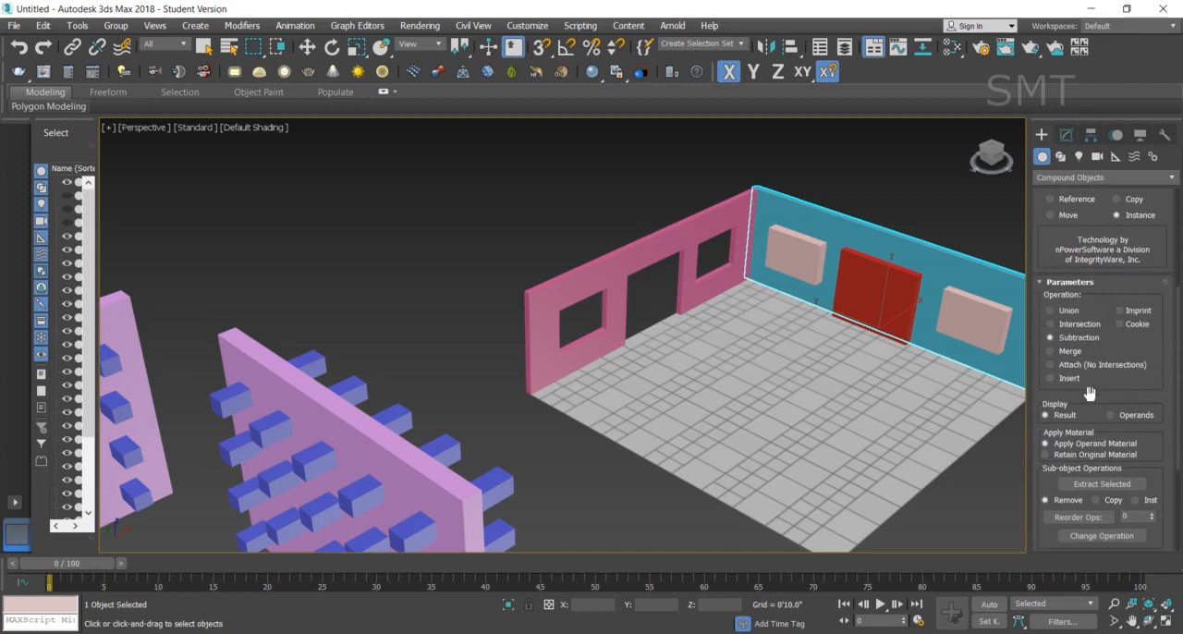
{"action": "scroll", "coordinate": [1177, 398], "scroll_direction": "up", "scroll_amount": 4}
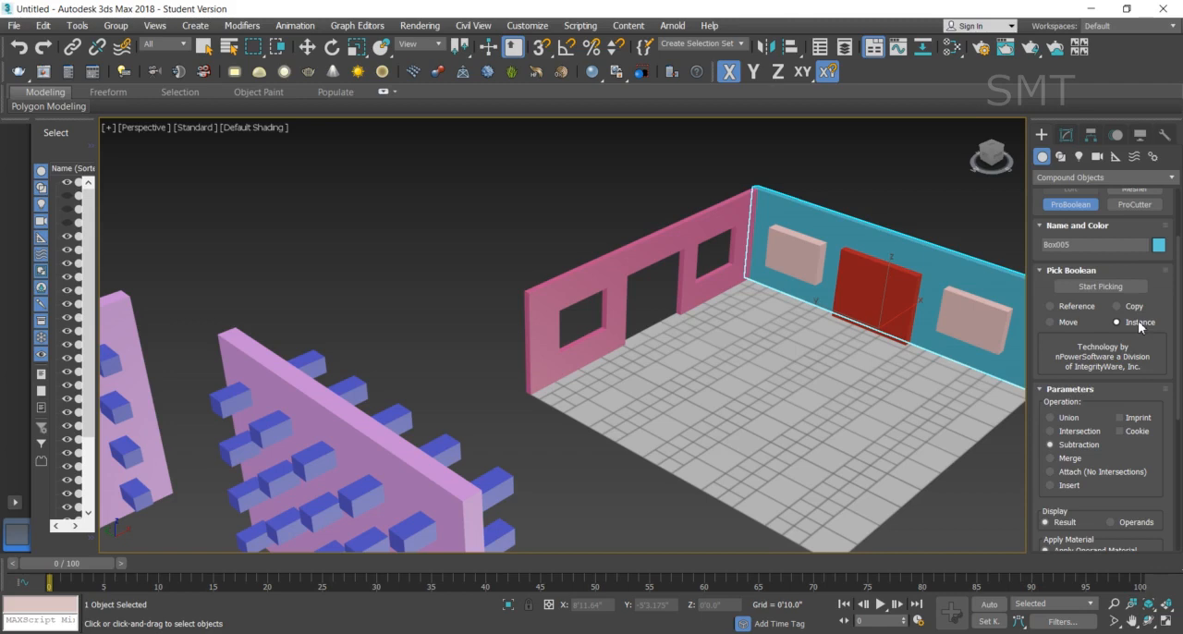
{"action": "left_click", "coordinate": [1096, 287]}
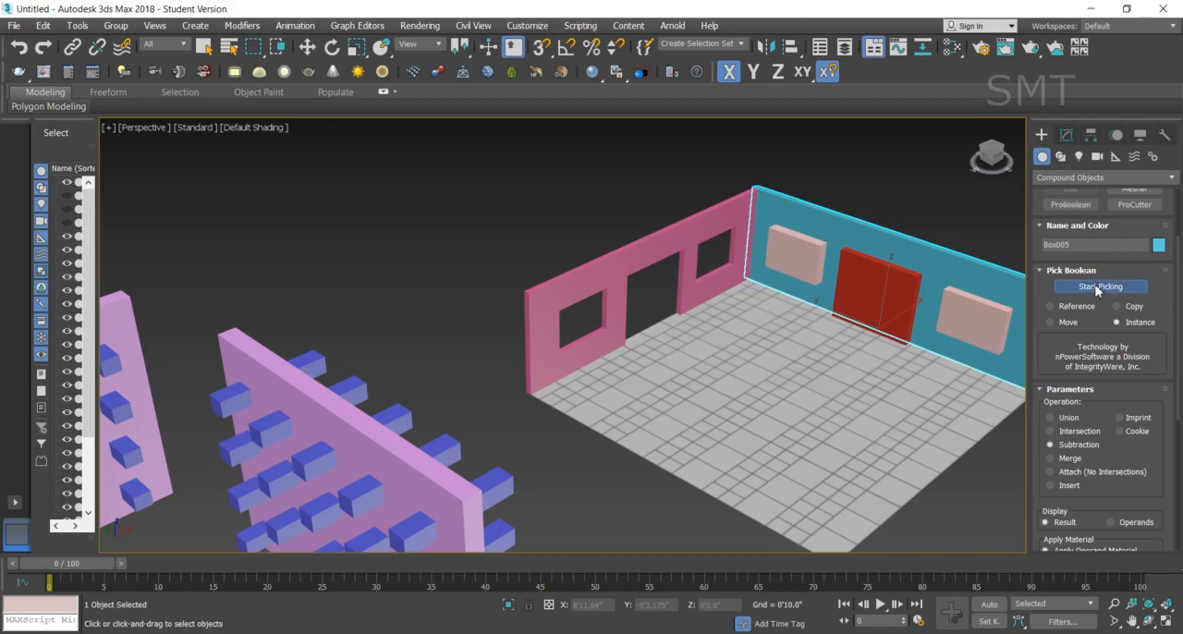
{"action": "left_click", "coordinate": [1000, 320]}
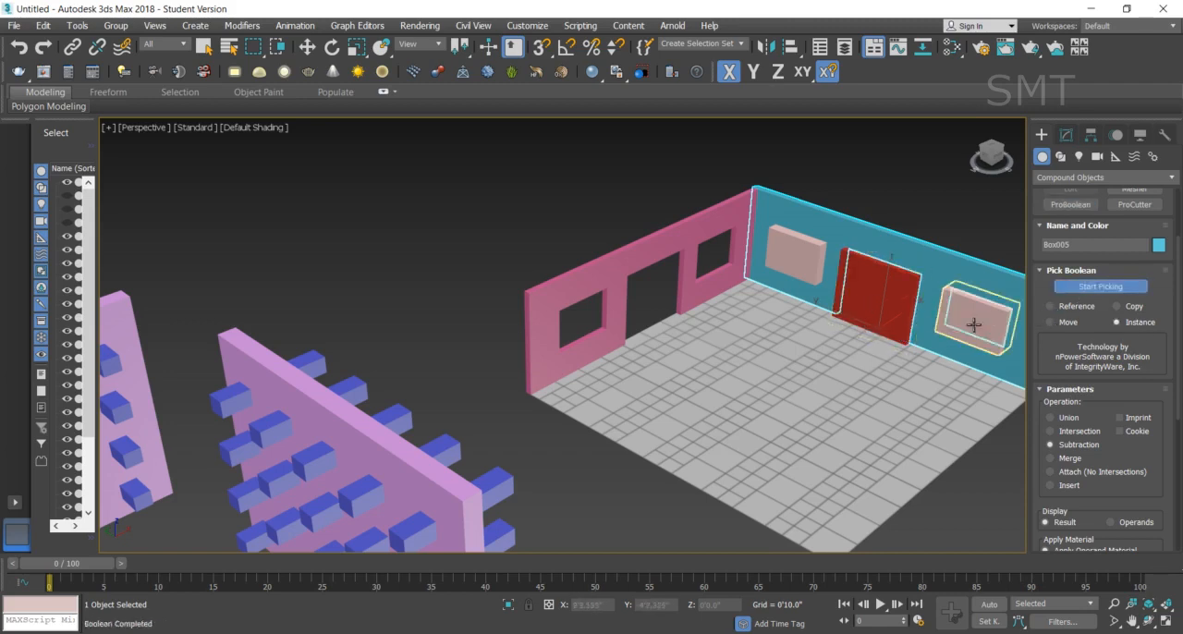
{"action": "left_click", "coordinate": [793, 260]}
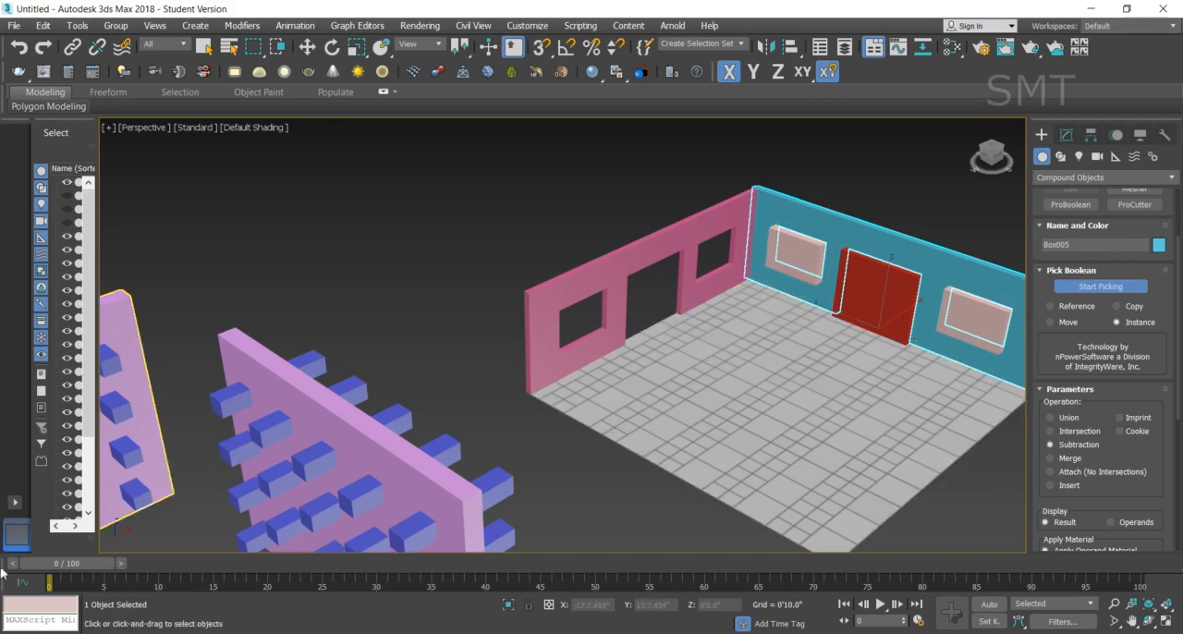
- Try moving the teal wall away from the door and window boxes, and undo the move
{"action": "left_click", "coordinate": [307, 46]}
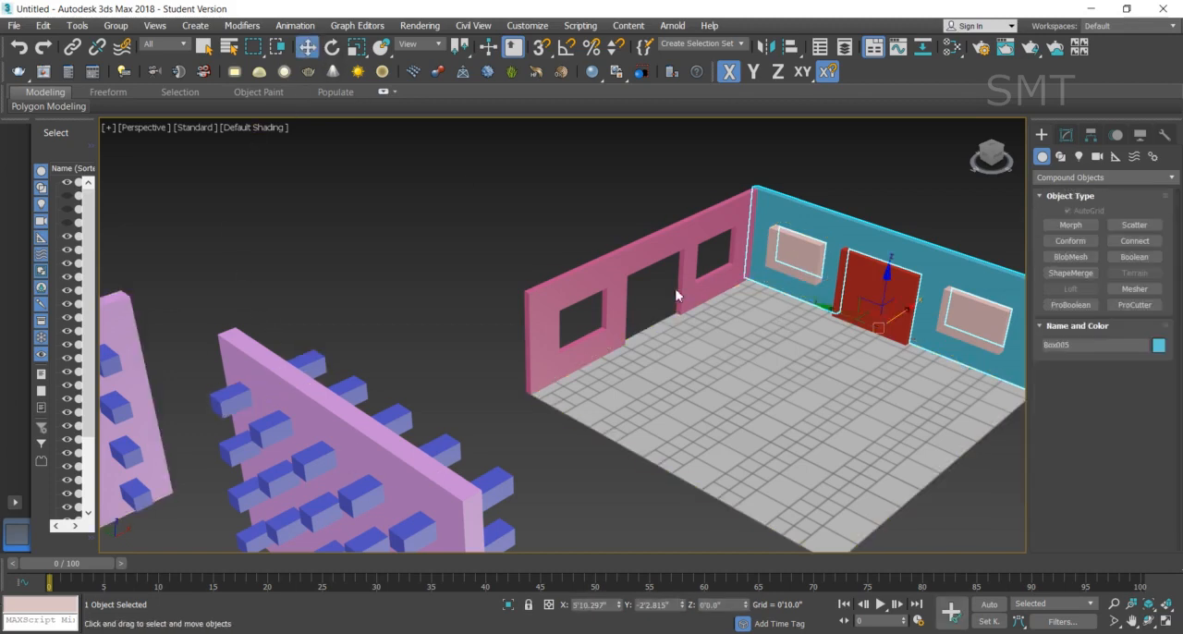
{"action": "left_click_drag", "start_coordinate": [910, 307], "coordinate": [870, 354]}
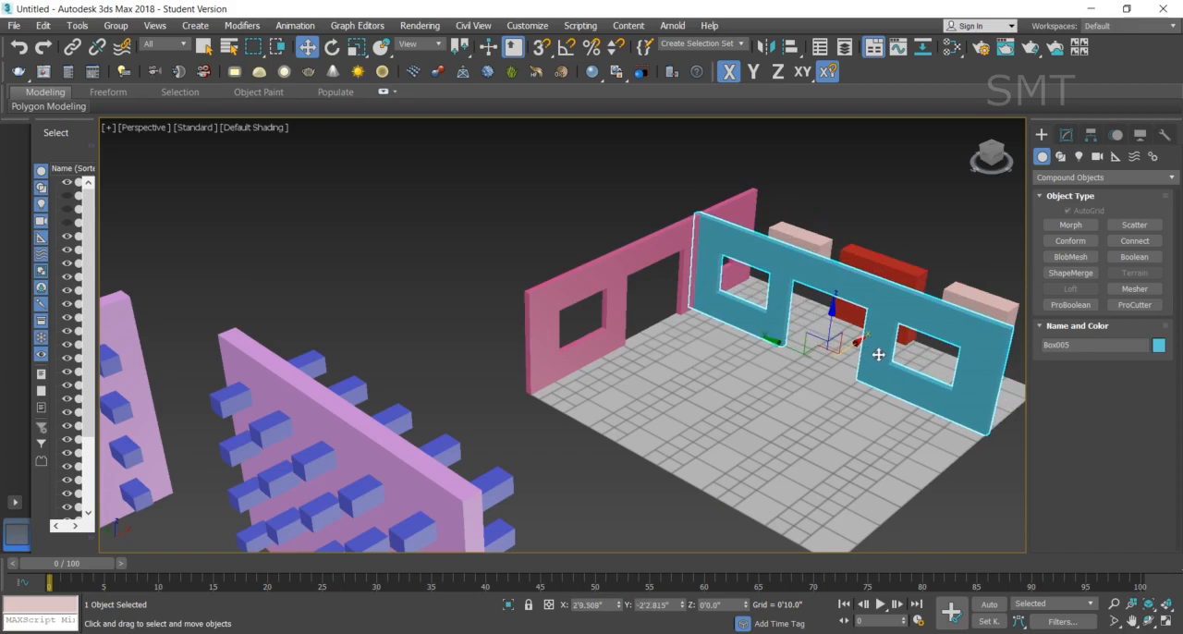
{"action": "key", "text": "ctrl+z"}
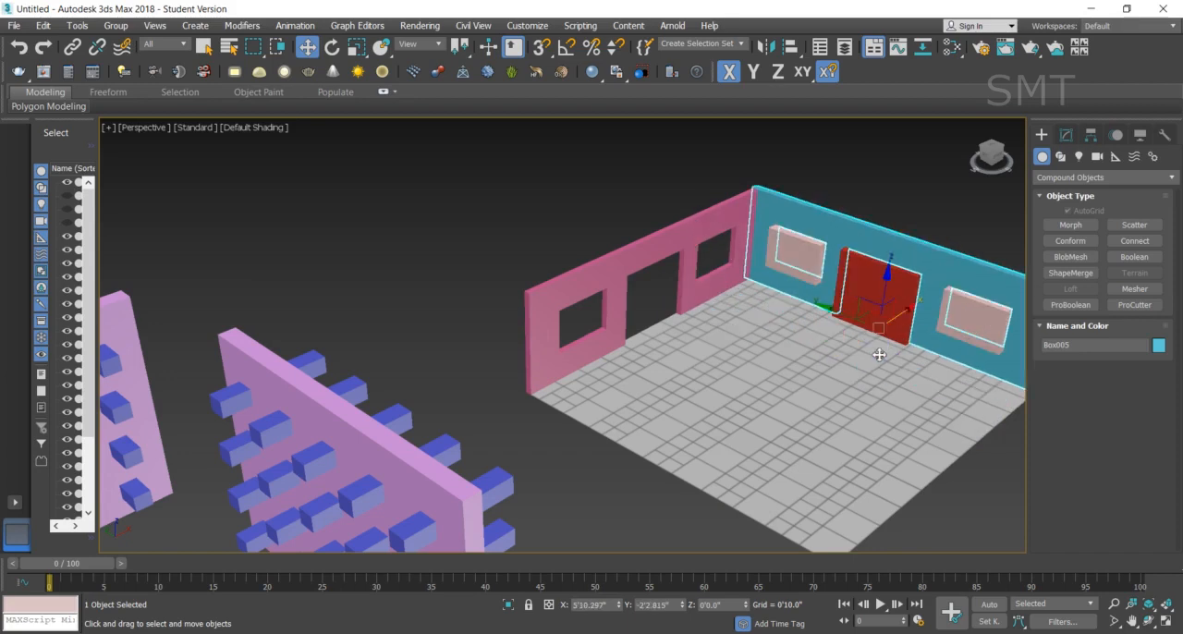
- Move the red door box and both pale pink window boxes together out of the teal wall onto the floor
{"action": "left_click", "coordinate": [899, 317]}
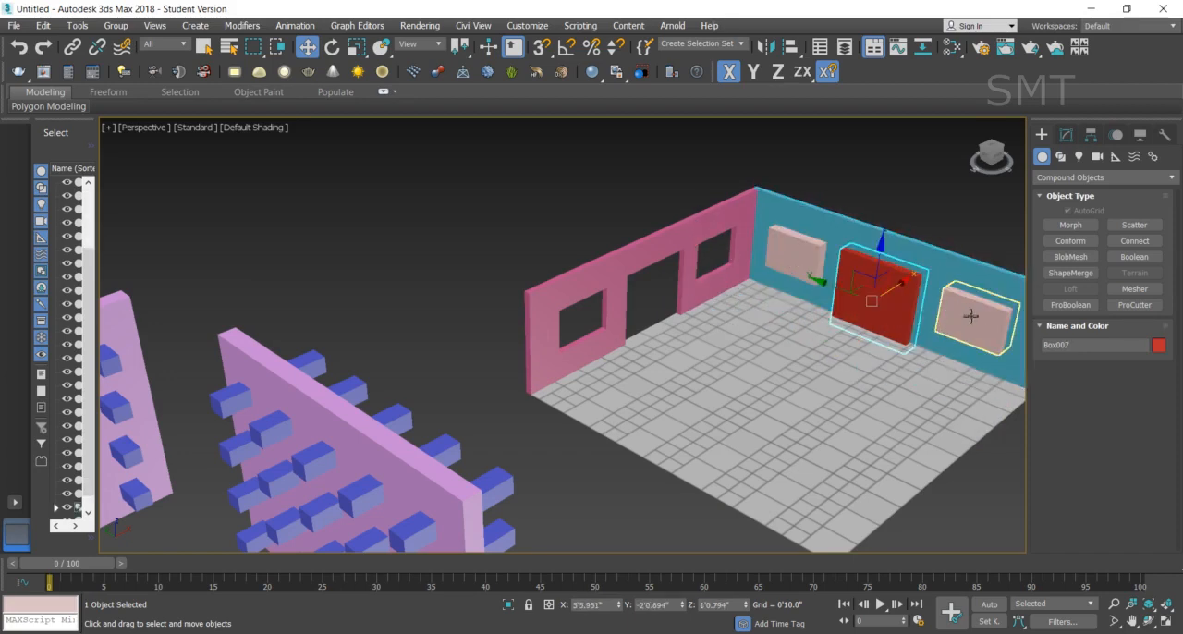
{"action": "left_click", "coordinate": [971, 316], "text": "ctrl"}
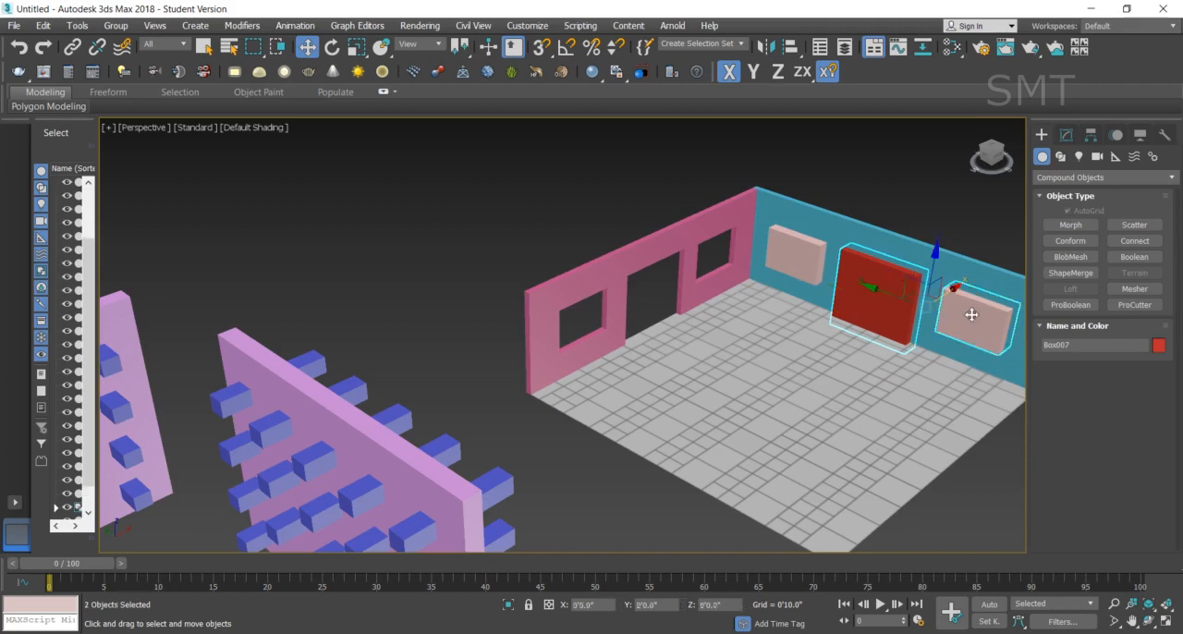
{"action": "left_click", "coordinate": [792, 251], "text": "ctrl"}
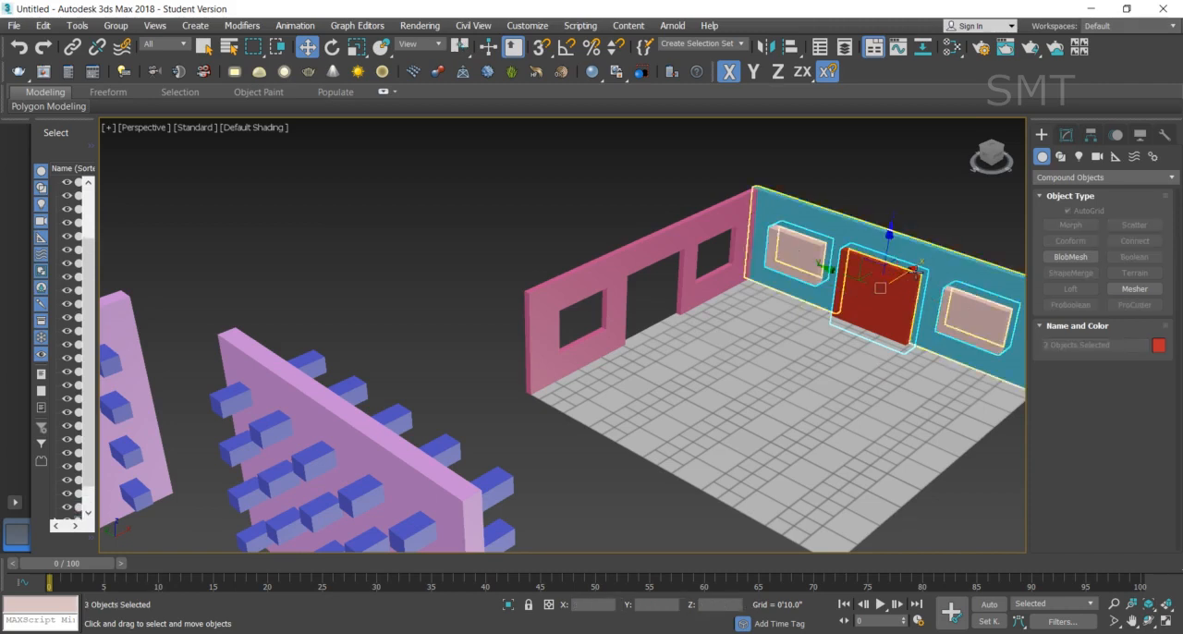
{"action": "left_click_drag", "start_coordinate": [909, 276], "coordinate": [835, 333]}
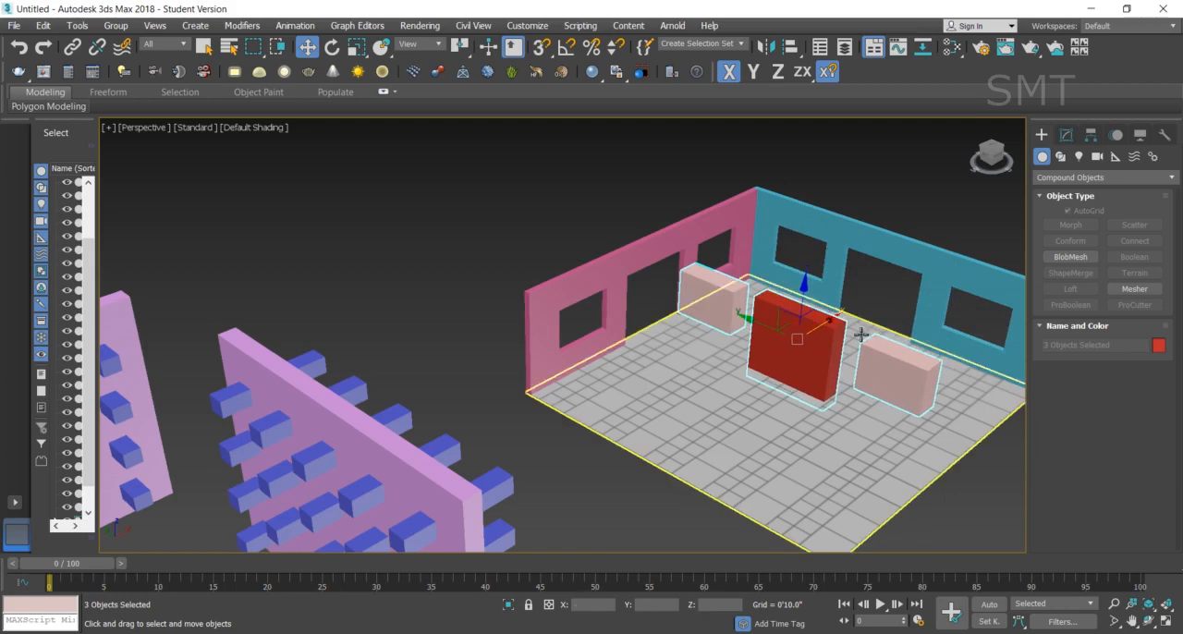
- Resize the red door box and set the window box nearest the room corner to 2'0.73" long and 2'6.405" wide
{"action": "left_click", "coordinate": [1067, 135]}
{"action": "left_click", "coordinate": [793, 365]}
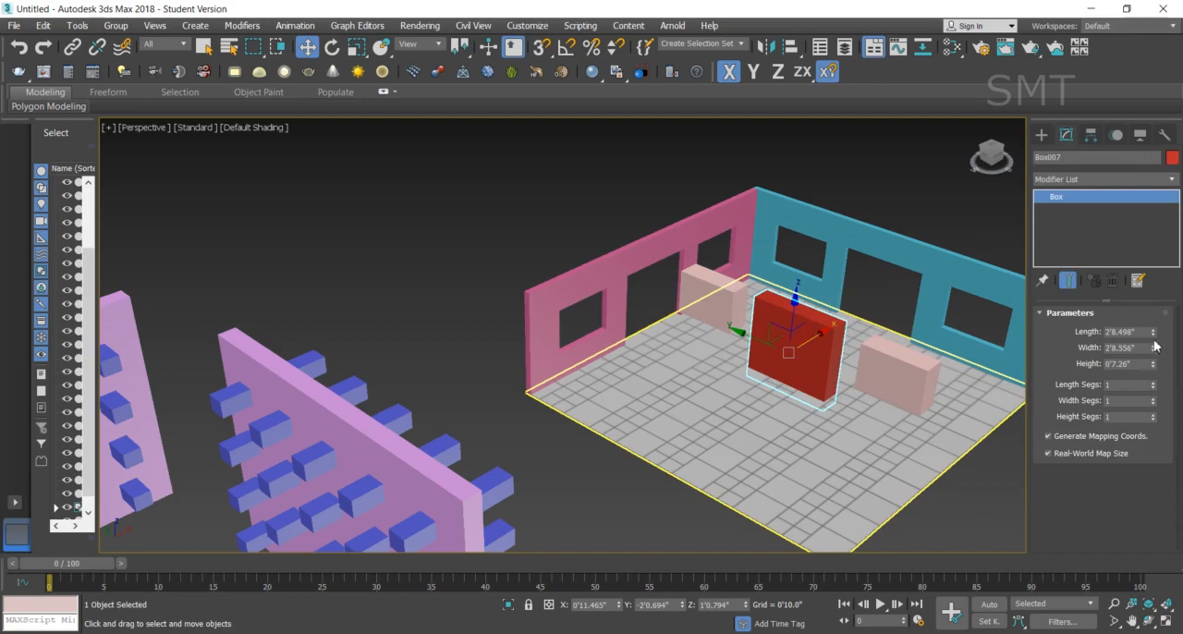
{"action": "mouse_move", "coordinate": [1152, 335]}
{"action": "left_mouse_down"}
{"action": "mouse_move", "coordinate": [1151, 252]}
{"action": "mouse_move", "coordinate": [1162, 374]}
{"action": "mouse_move", "coordinate": [1160, 283]}
{"action": "mouse_move", "coordinate": [1146, 320]}
{"action": "left_mouse_up"}
{"action": "left_click", "coordinate": [734, 294]}
{"action": "mouse_move", "coordinate": [1153, 339]}
{"action": "left_mouse_down"}
{"action": "mouse_move", "coordinate": [1154, 321]}
{"action": "mouse_move", "coordinate": [1170, 345]}
{"action": "mouse_move", "coordinate": [1153, 334]}
{"action": "left_mouse_up"}
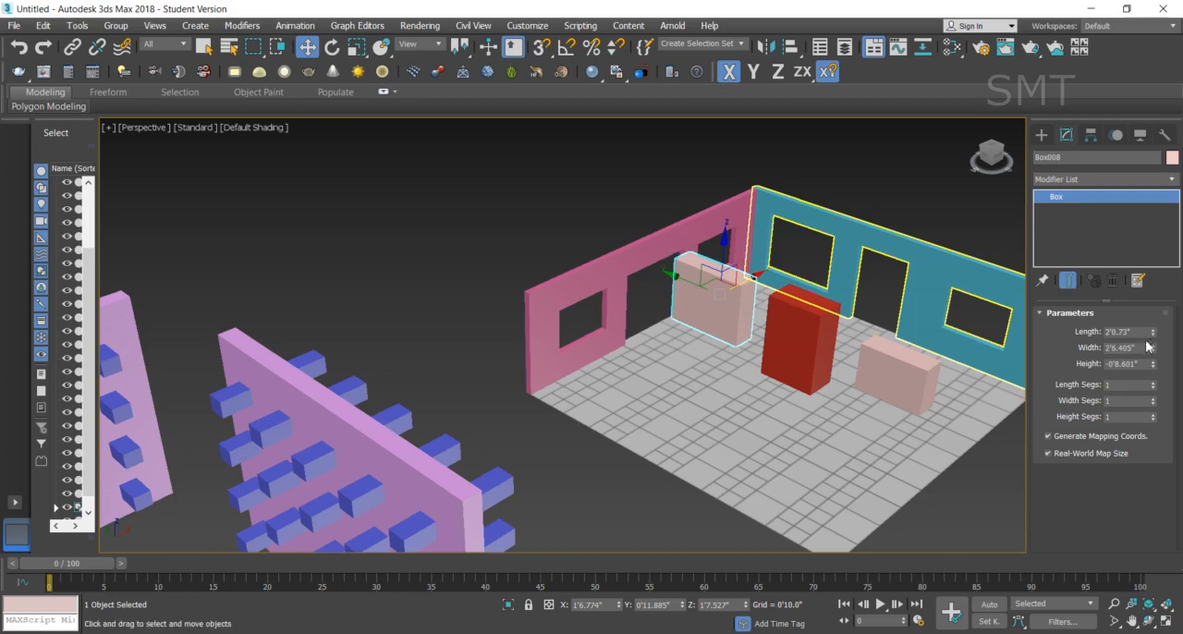
- Set the window box farther from the corner to 2'0.73" long and 3'0.921" wide, and select the teal wall
{"action": "left_click", "coordinate": [890, 363]}
{"action": "left_click_drag", "start_coordinate": [1155, 333], "coordinate": [1152, 306]}
{"action": "left_click_drag", "start_coordinate": [1154, 355], "coordinate": [1153, 331]}
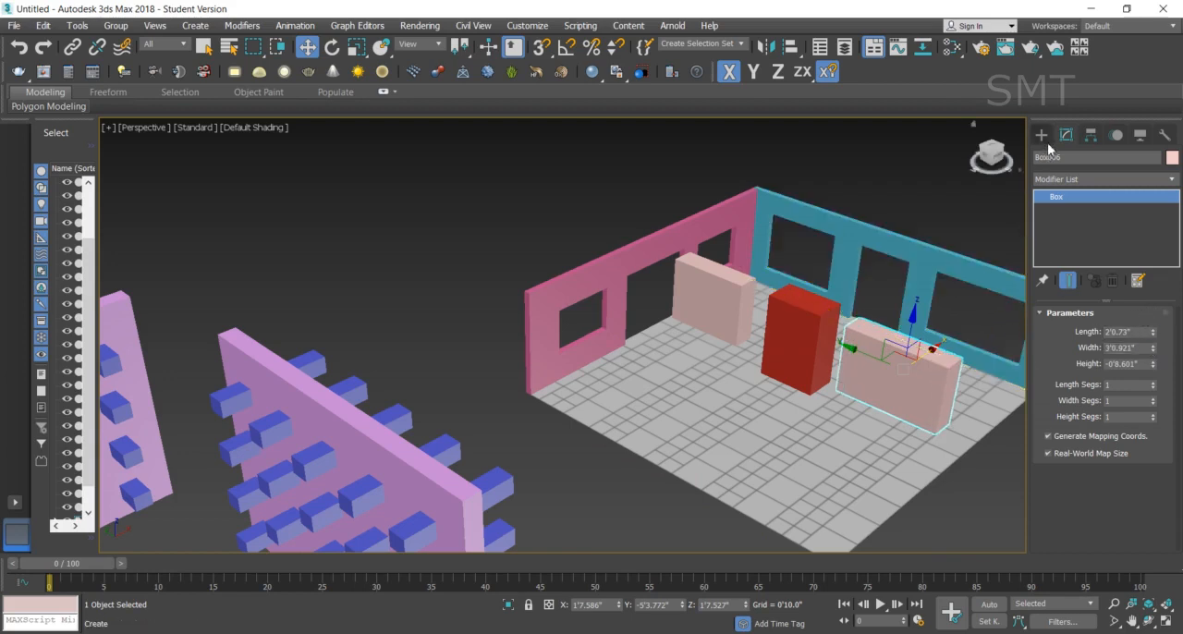
{"action": "left_click", "coordinate": [883, 242]}
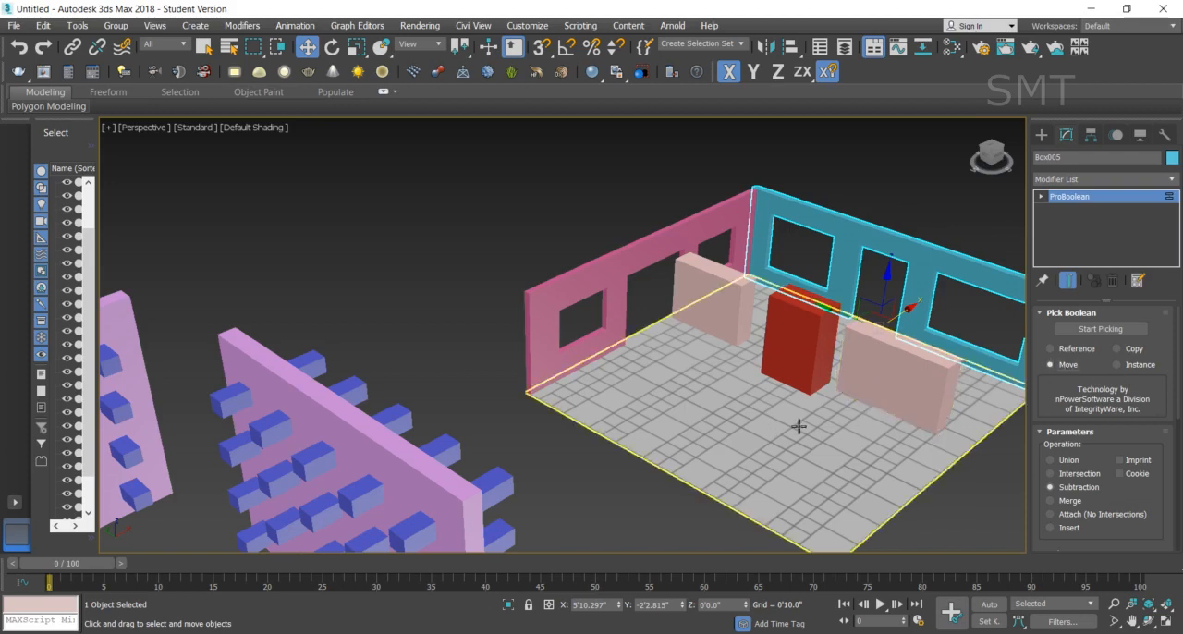
- Undo the resizing of the three boxes and their move out of the teal wall
{"action": "key", "text": "ctrl+z"}
{"action": "key", "text": "ctrl+z"}
{"action": "key", "text": "ctrl+z"}
{"action": "key", "text": "ctrl+z"}
{"action": "key", "text": "ctrl+z"}
{"action": "key", "text": "ctrl+z"}
{"action": "key", "text": "ctrl+z"}
{"action": "key", "text": "ctrl+z"}
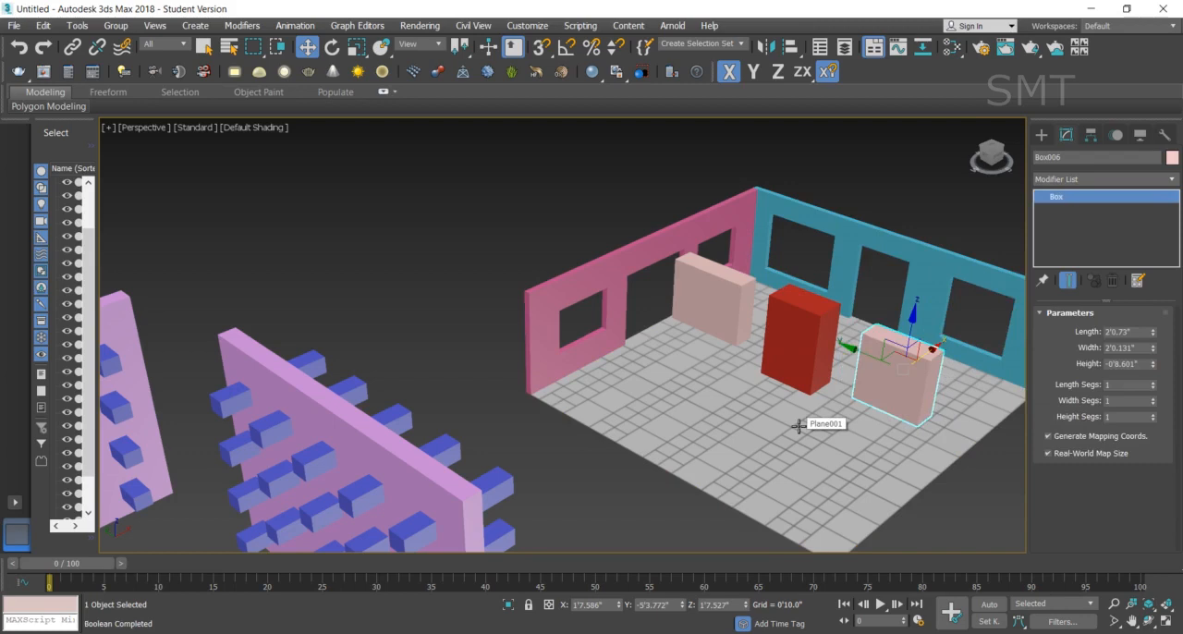
{"action": "key", "text": "ctrl+z"}
{"action": "key", "text": "ctrl+z"}
{"action": "key", "text": "ctrl+z"}
{"action": "key", "text": "ctrl+z"}
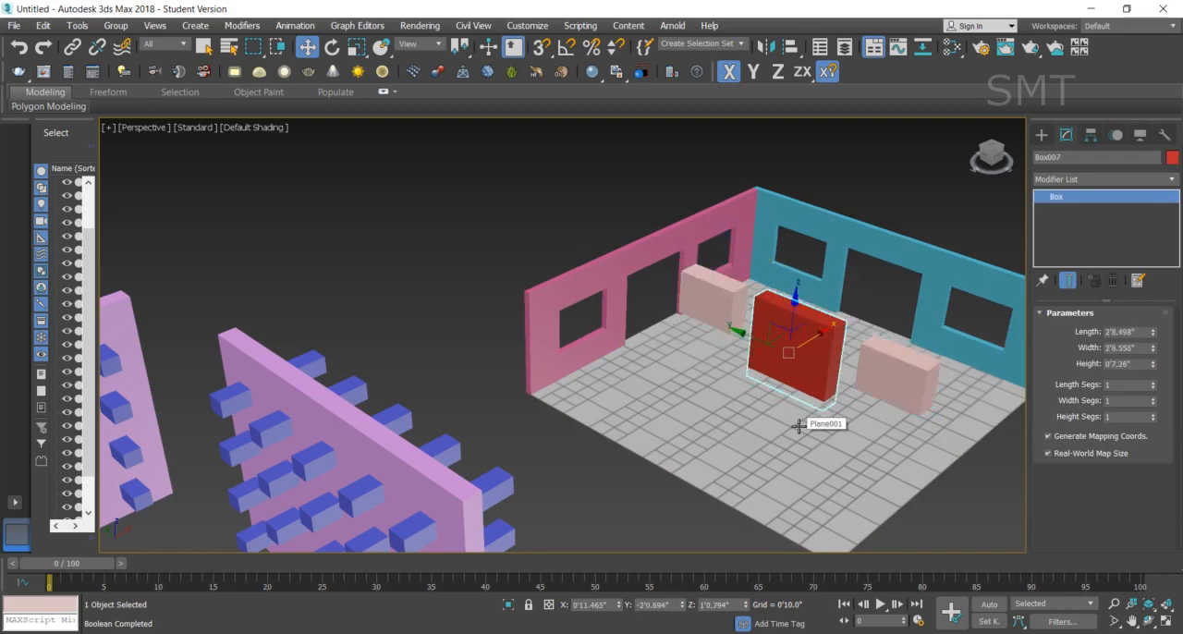
{"action": "key", "text": "ctrl+z"}
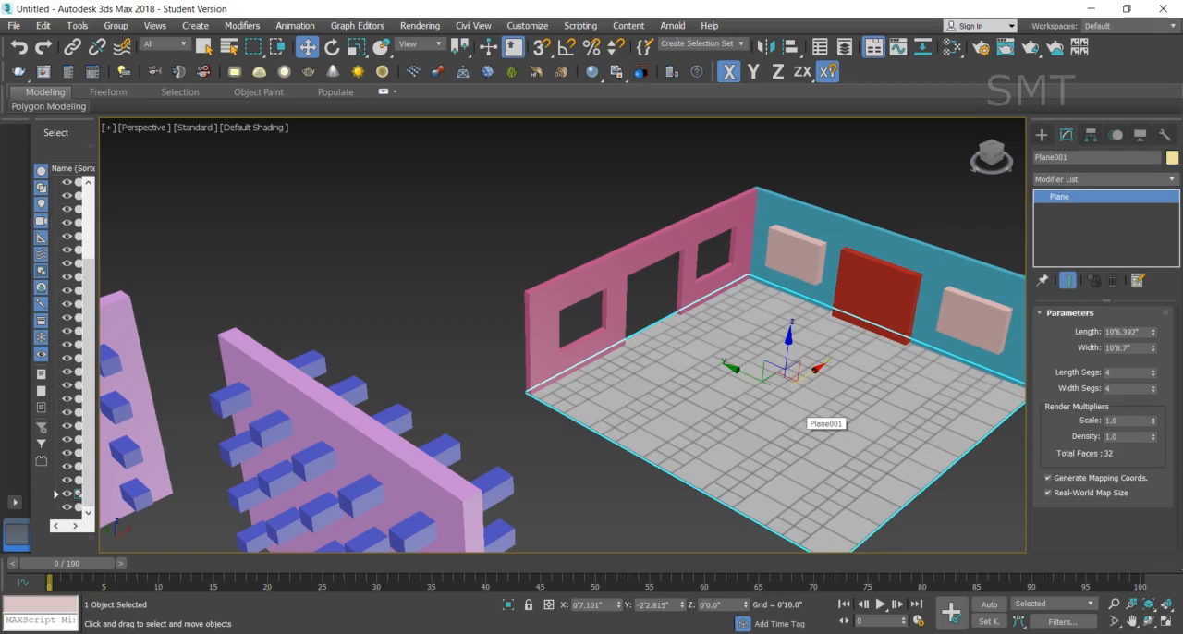
- Try ProBoolean Subtraction with Move on the teal wall using both window boxes and the door box, and undo the picks
{"action": "left_click", "coordinate": [937, 241]}
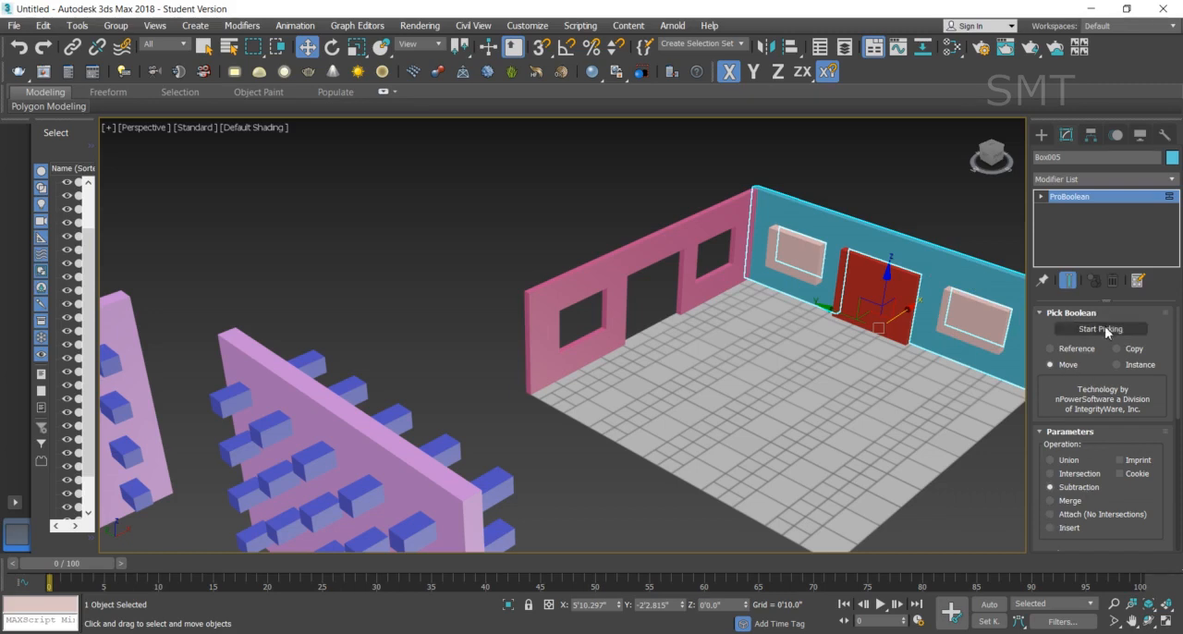
{"action": "left_click", "coordinate": [1102, 329]}
{"action": "left_click", "coordinate": [797, 268]}
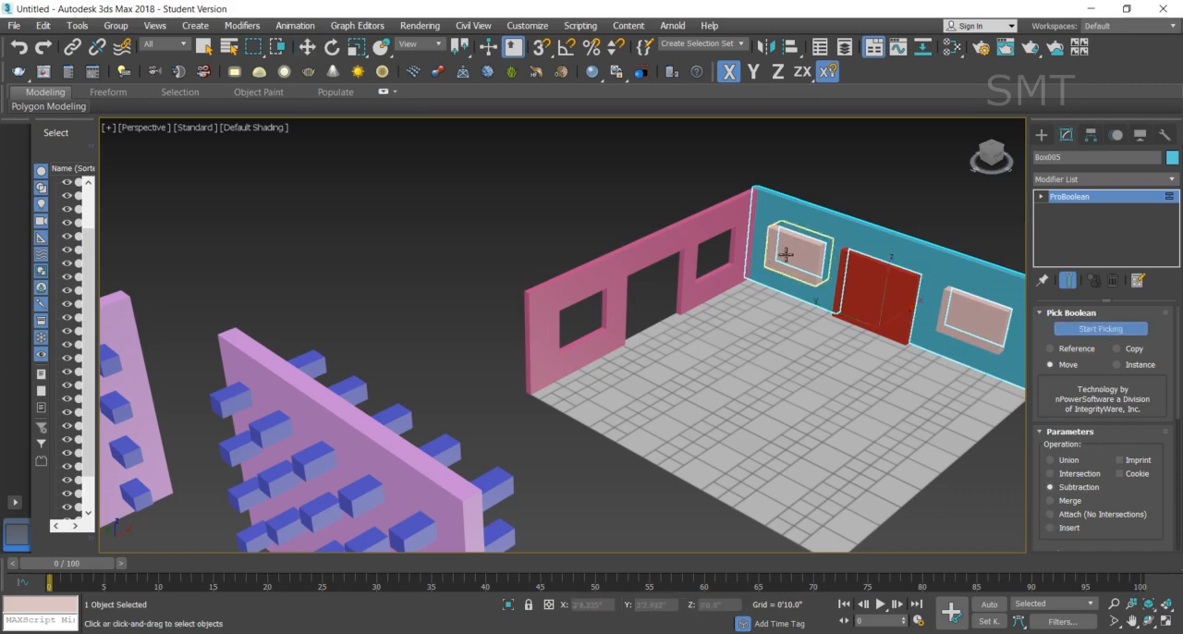
{"action": "left_click", "coordinate": [898, 309]}
{"action": "left_click", "coordinate": [997, 325]}
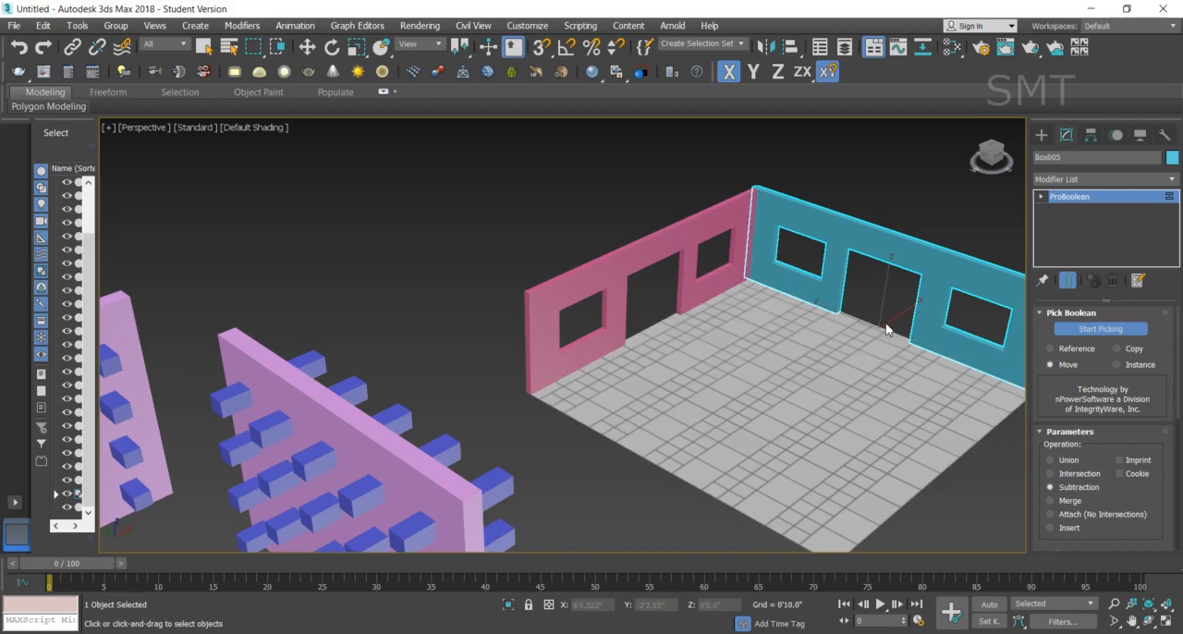
{"action": "left_click", "coordinate": [952, 312]}
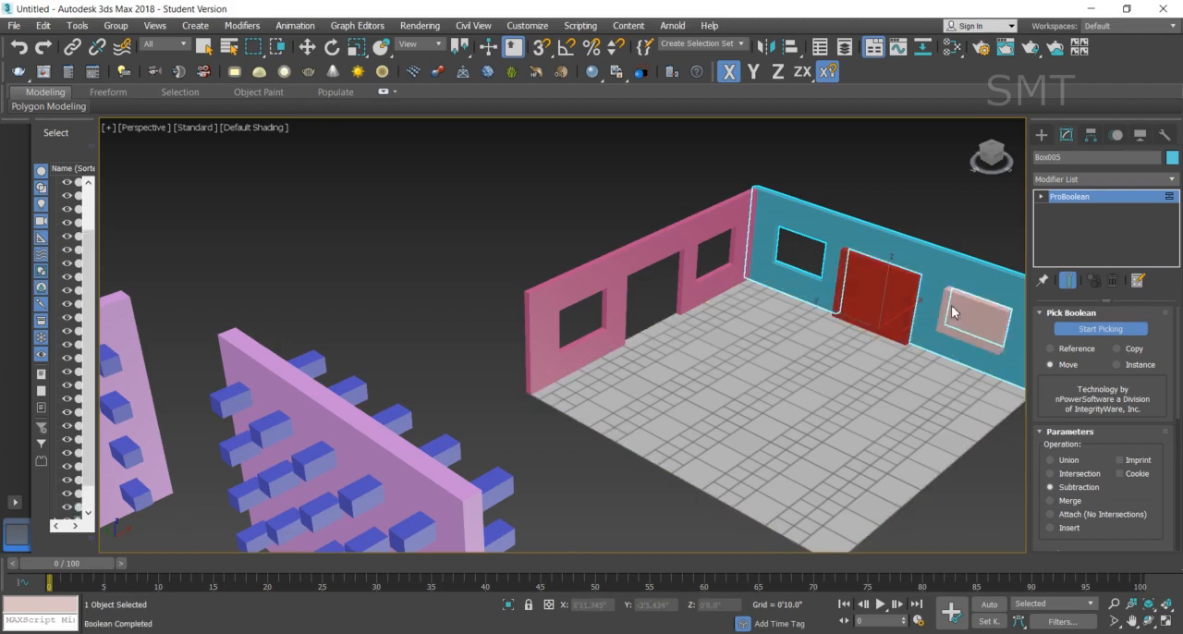
- Subtract both pale pink window boxes and the red door box from the teal wall using the Copy option
{"action": "left_click", "coordinate": [1119, 350]}
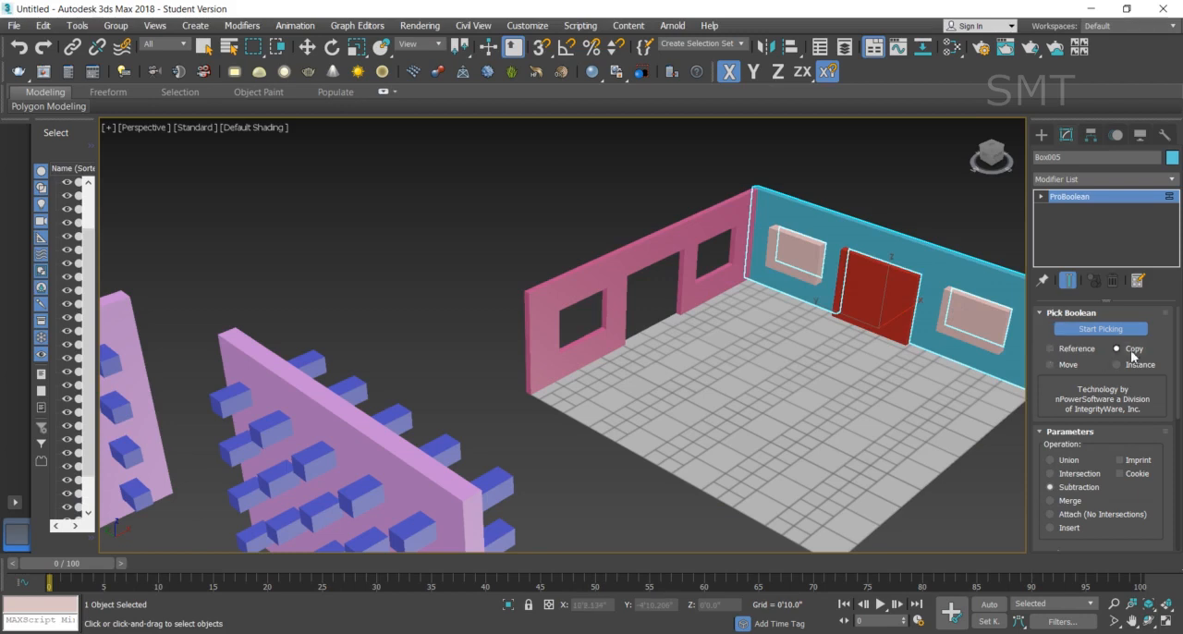
{"action": "left_click", "coordinate": [788, 258]}
{"action": "left_click", "coordinate": [994, 329]}
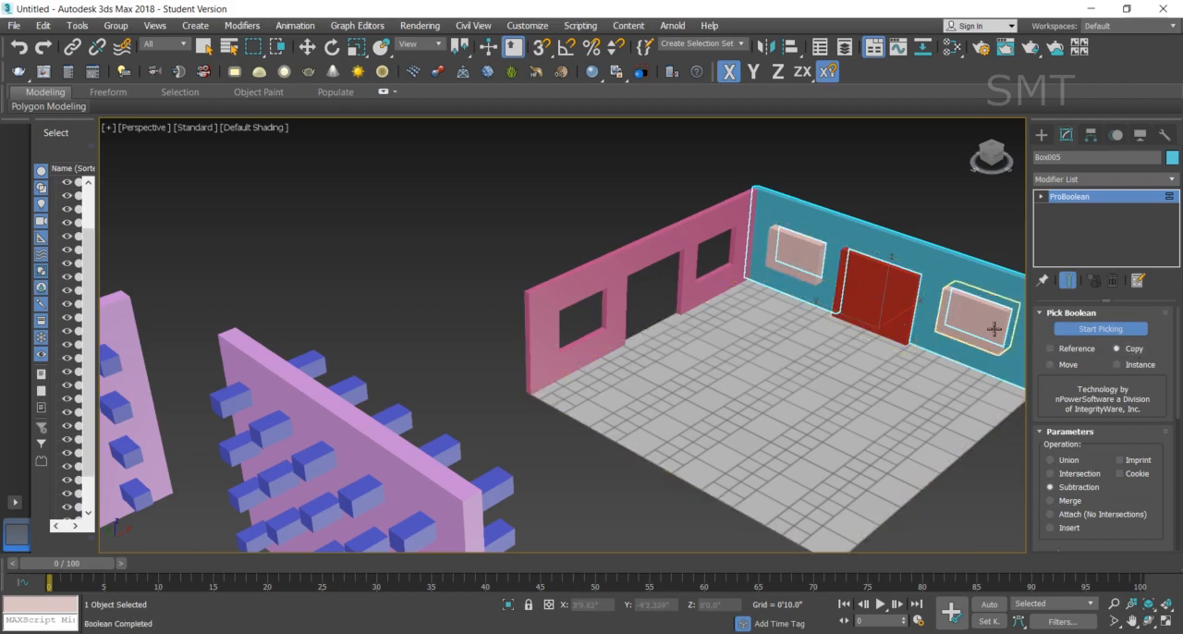
{"action": "left_click", "coordinate": [883, 286]}
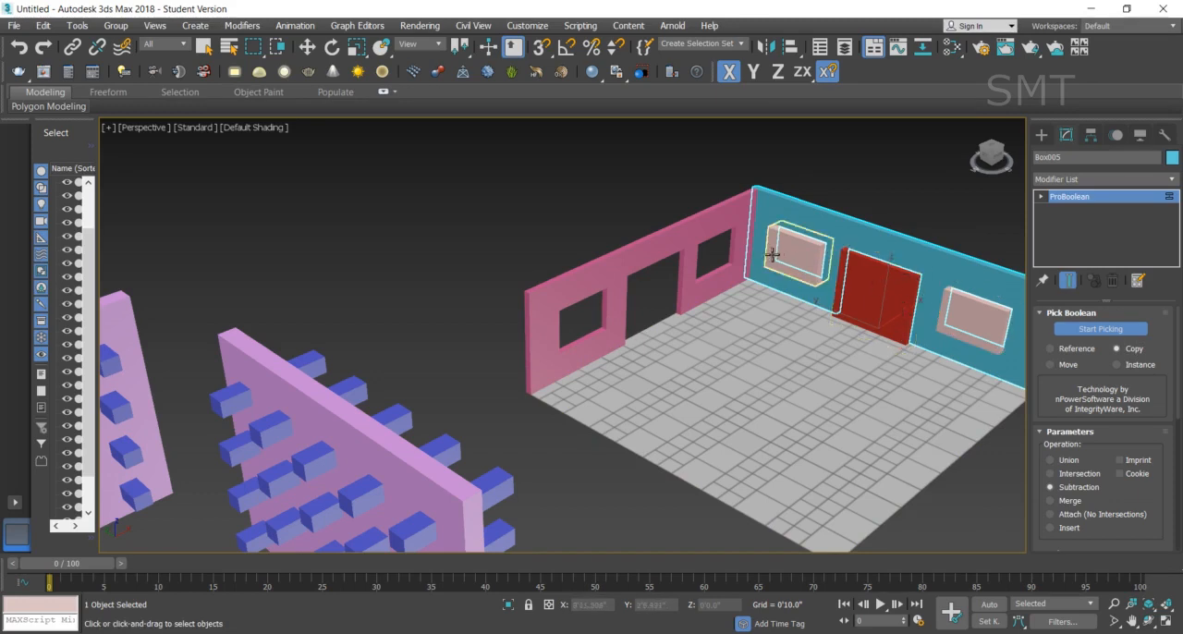
- Move the two window boxes and the red door box together off the teal wall into the room
{"action": "left_click", "coordinate": [308, 52]}
{"action": "left_click", "coordinate": [808, 258]}
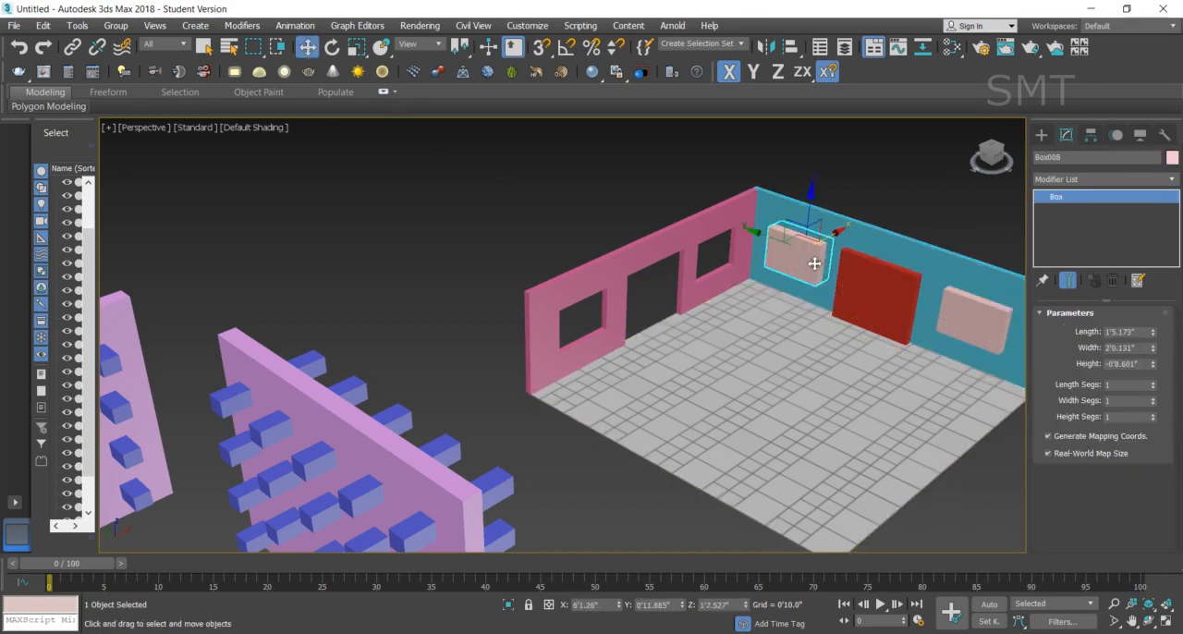
{"action": "left_click", "coordinate": [879, 311], "text": "ctrl"}
{"action": "left_click", "coordinate": [980, 313], "text": "ctrl"}
{"action": "left_click_drag", "start_coordinate": [896, 284], "coordinate": [822, 336]}
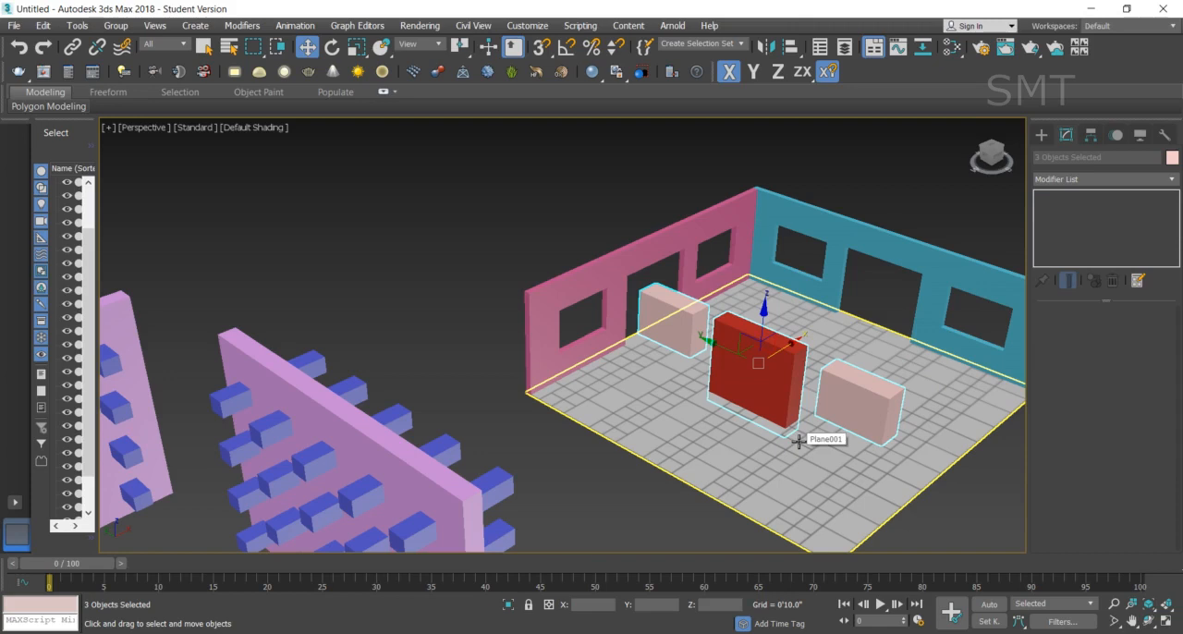
- Set the length of the window box nearest the corner to 1'5.517" and the red door box's length to 3'5.922"
{"action": "left_click", "coordinate": [679, 323]}
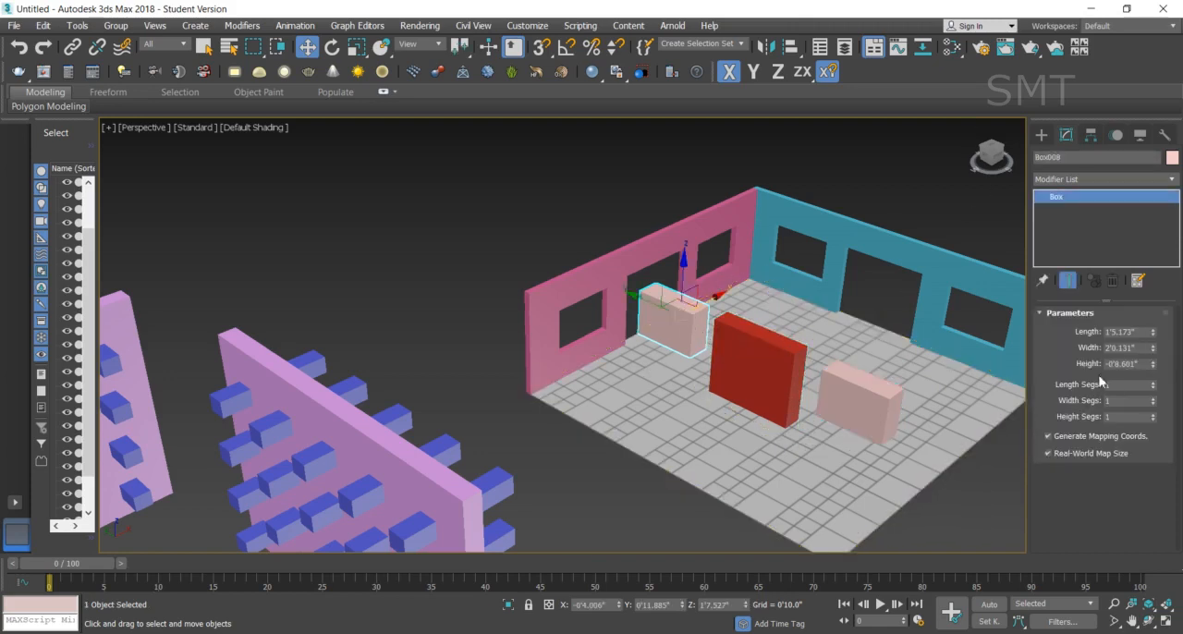
{"action": "mouse_move", "coordinate": [1153, 333]}
{"action": "left_mouse_down"}
{"action": "mouse_move", "coordinate": [1155, 318]}
{"action": "mouse_move", "coordinate": [1155, 332]}
{"action": "left_mouse_up"}
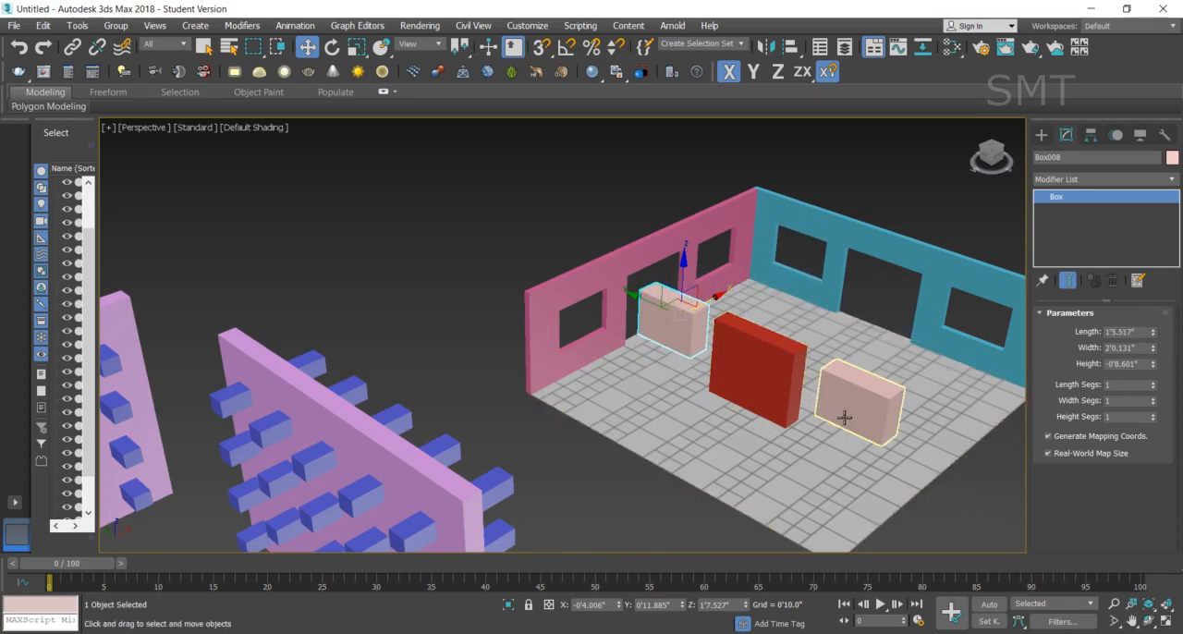
{"action": "left_click", "coordinate": [763, 380]}
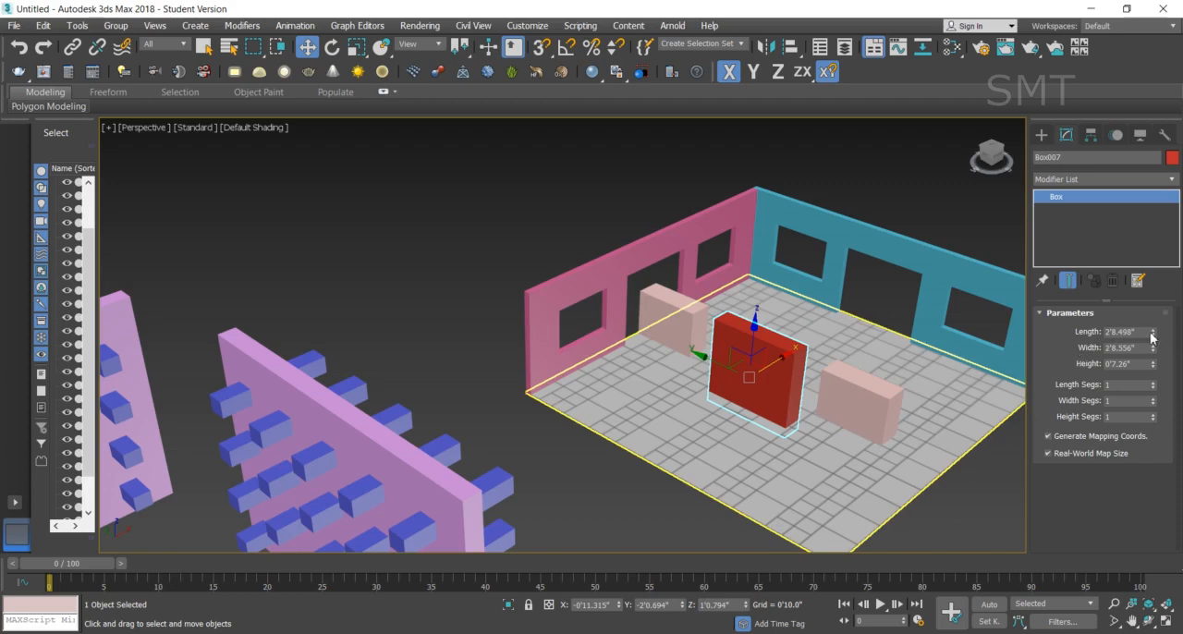
{"action": "left_click_drag", "start_coordinate": [1153, 334], "coordinate": [1154, 315]}
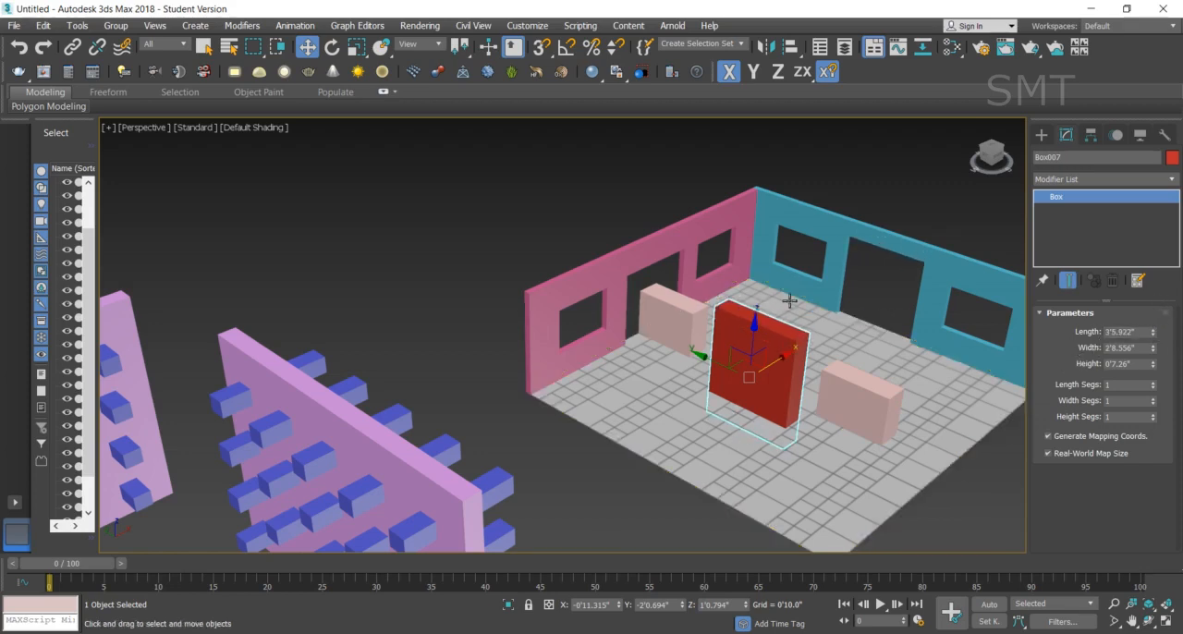
{"action": "left_click", "coordinate": [419, 260]}
- Create an upright box about 6'0.3" long, 1'3.2" wide and 6'9.2" high in the empty space beside the room
{"action": "scroll", "coordinate": [435, 351], "scroll_direction": "down", "scroll_amount": 4}
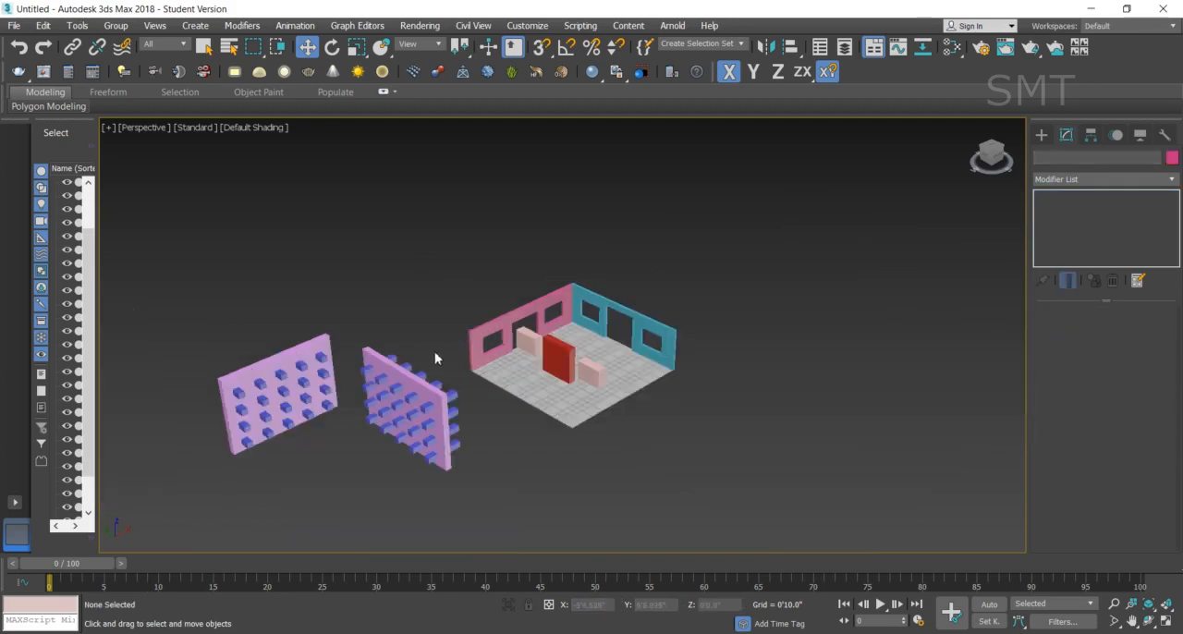
{"action": "left_click", "coordinate": [1041, 135]}
{"action": "left_click", "coordinate": [1064, 176]}
{"action": "left_click", "coordinate": [1068, 189]}
{"action": "left_click", "coordinate": [1070, 224]}
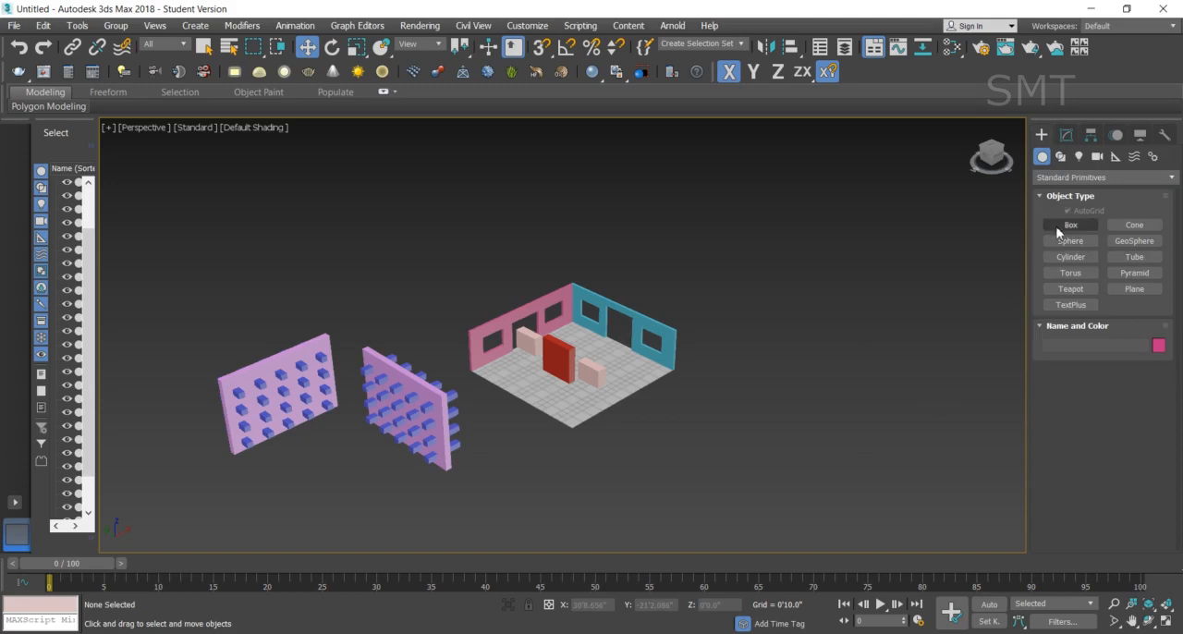
{"action": "left_click_drag", "start_coordinate": [873, 373], "coordinate": [950, 407]}
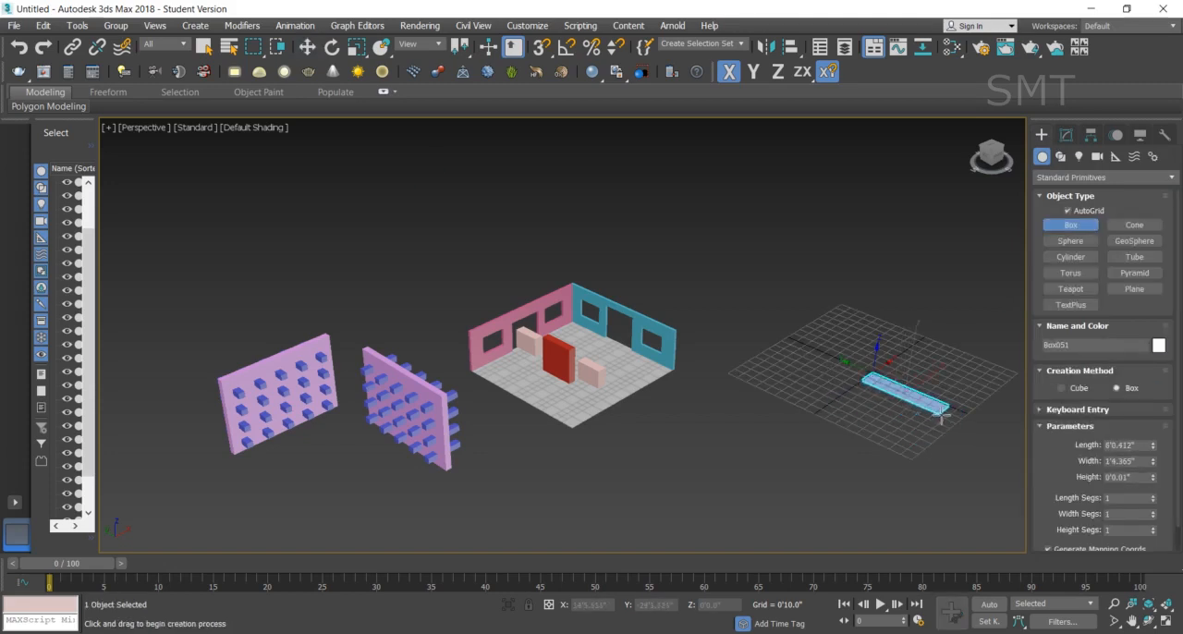
{"action": "left_click", "coordinate": [969, 321]}
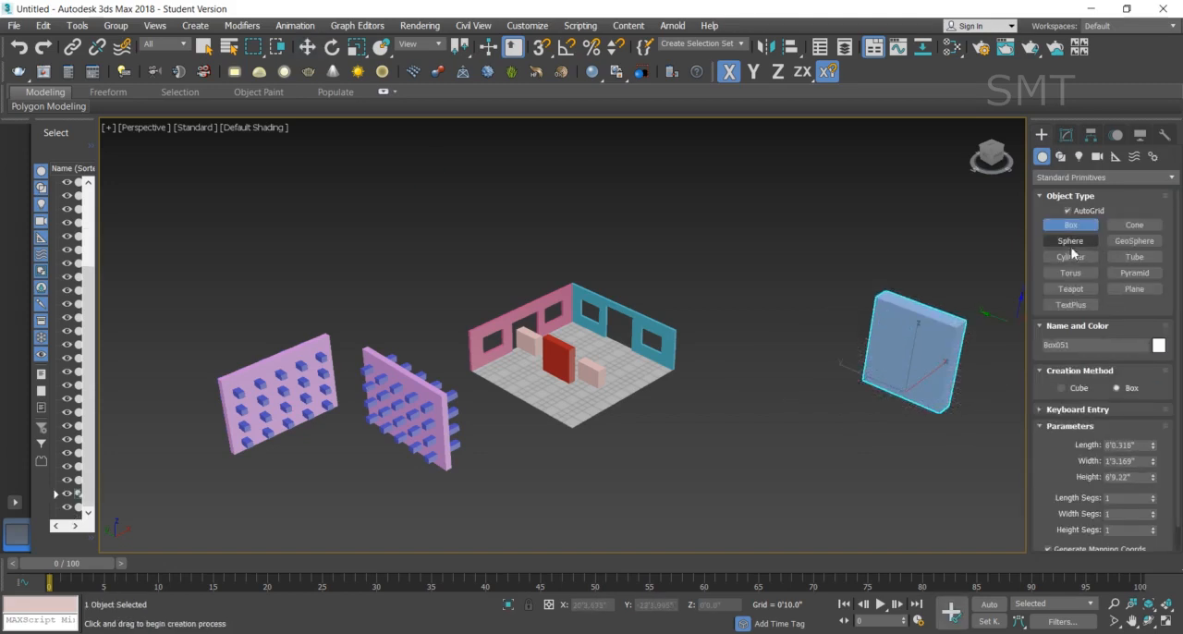
- Create a small box on the front face of the new blue box and shift it along X into the block
{"action": "left_click_drag", "start_coordinate": [903, 344], "coordinate": [919, 367]}
{"action": "left_click", "coordinate": [937, 342]}
{"action": "left_click", "coordinate": [307, 48]}
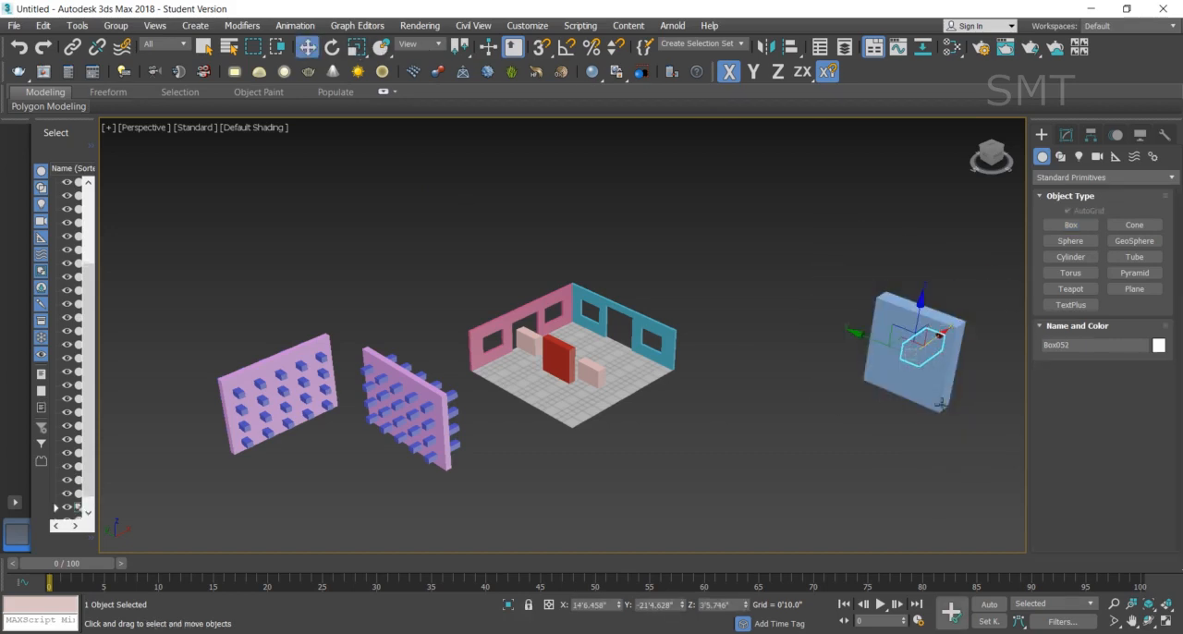
{"action": "left_click_drag", "start_coordinate": [929, 344], "coordinate": [931, 338]}
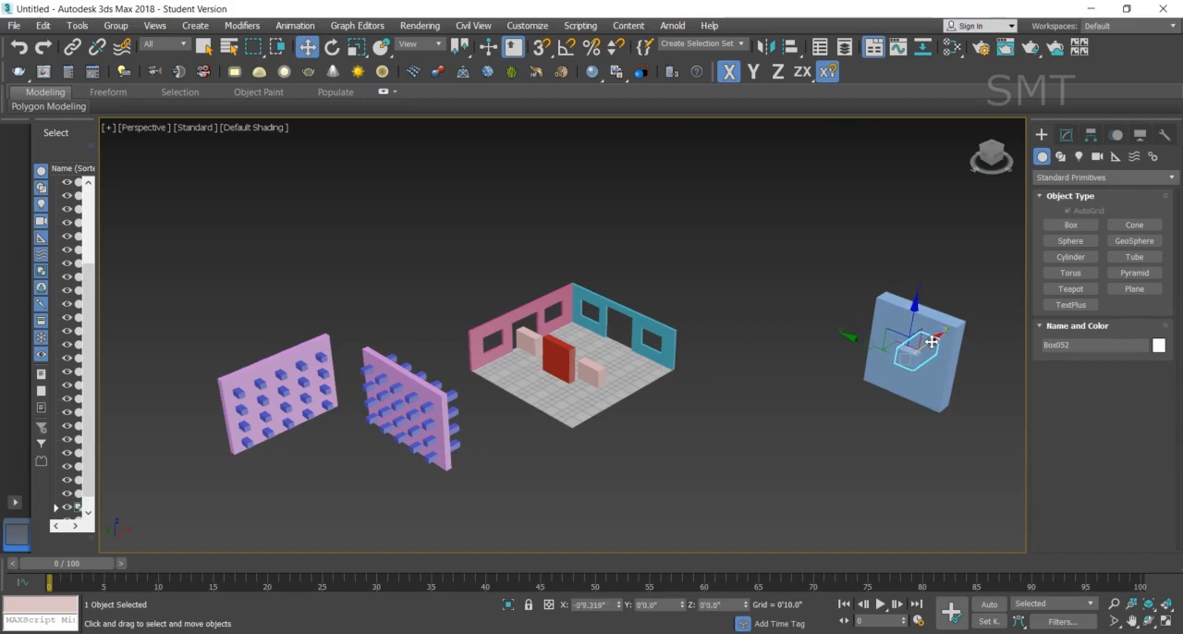
- Subtract the small box from the upright blue block with ProBoolean, picking it as a Copy
{"action": "left_click", "coordinate": [893, 322]}
{"action": "left_click", "coordinate": [1066, 135]}
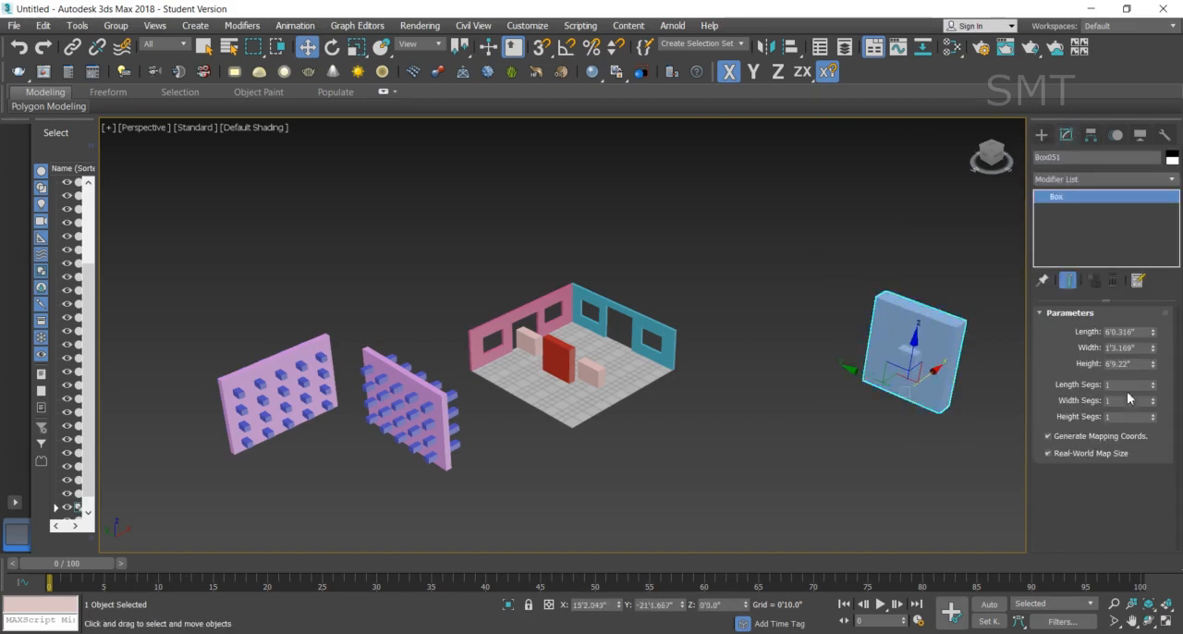
{"action": "left_click", "coordinate": [1041, 135]}
{"action": "left_click", "coordinate": [1058, 177]}
{"action": "left_click", "coordinate": [1058, 219]}
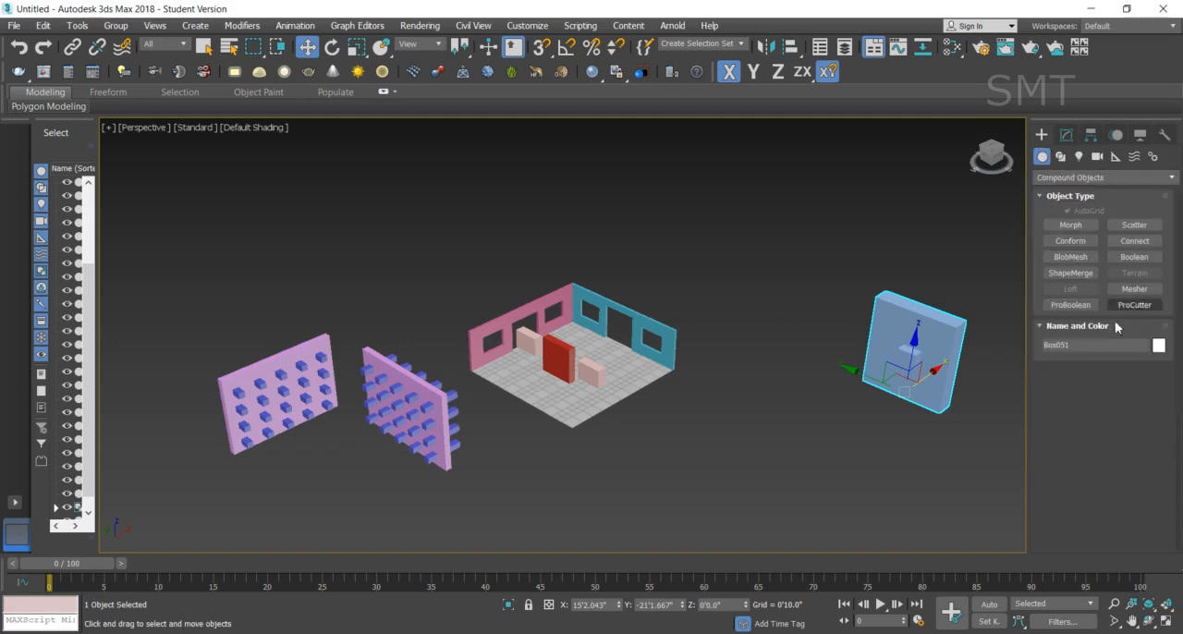
{"action": "left_click", "coordinate": [1071, 305]}
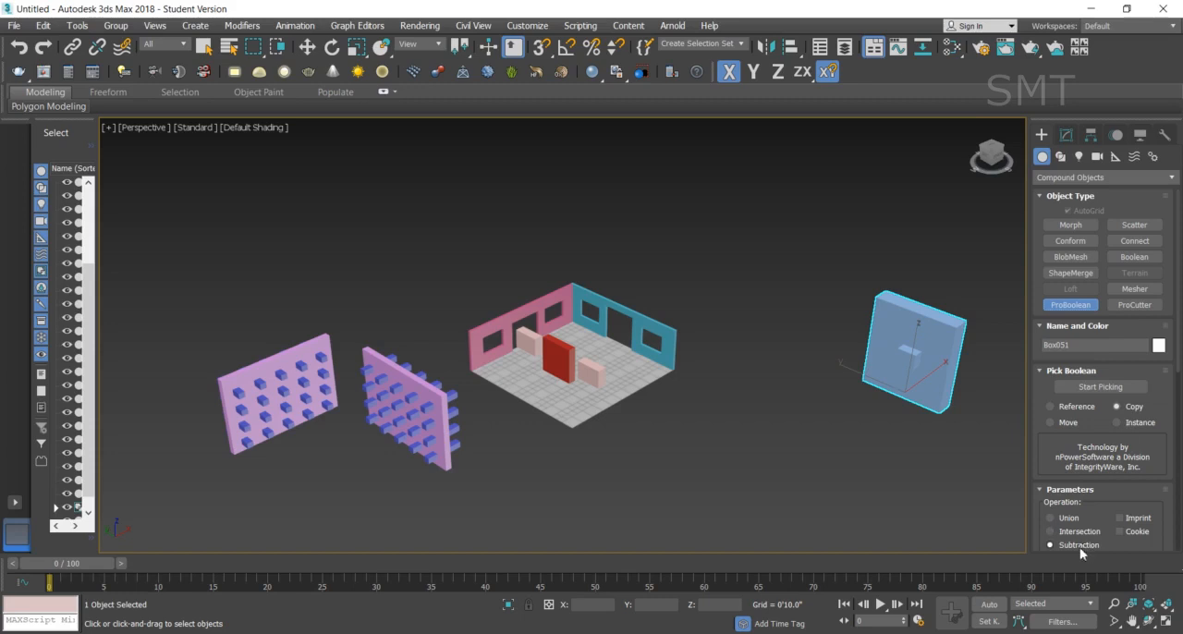
{"action": "left_click", "coordinate": [1120, 388]}
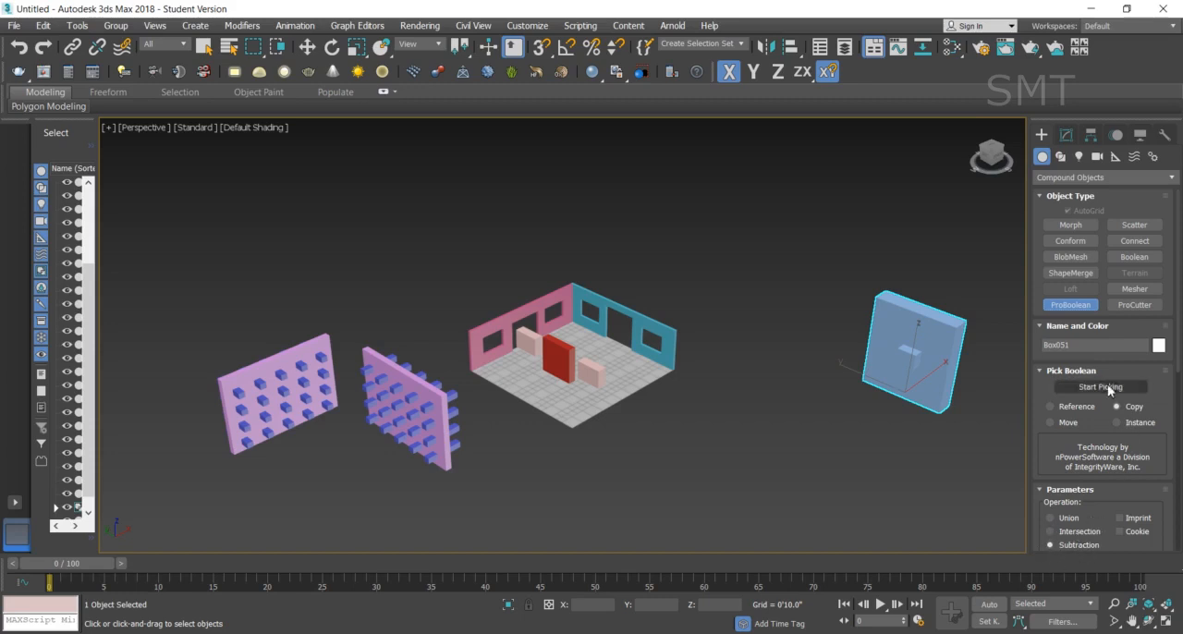
{"action": "left_click", "coordinate": [906, 356]}
- Move the cut blue block about 15'2" along X, away from the small box, and deselect it
{"action": "scroll", "coordinate": [928, 365], "scroll_direction": "up", "scroll_amount": 6}
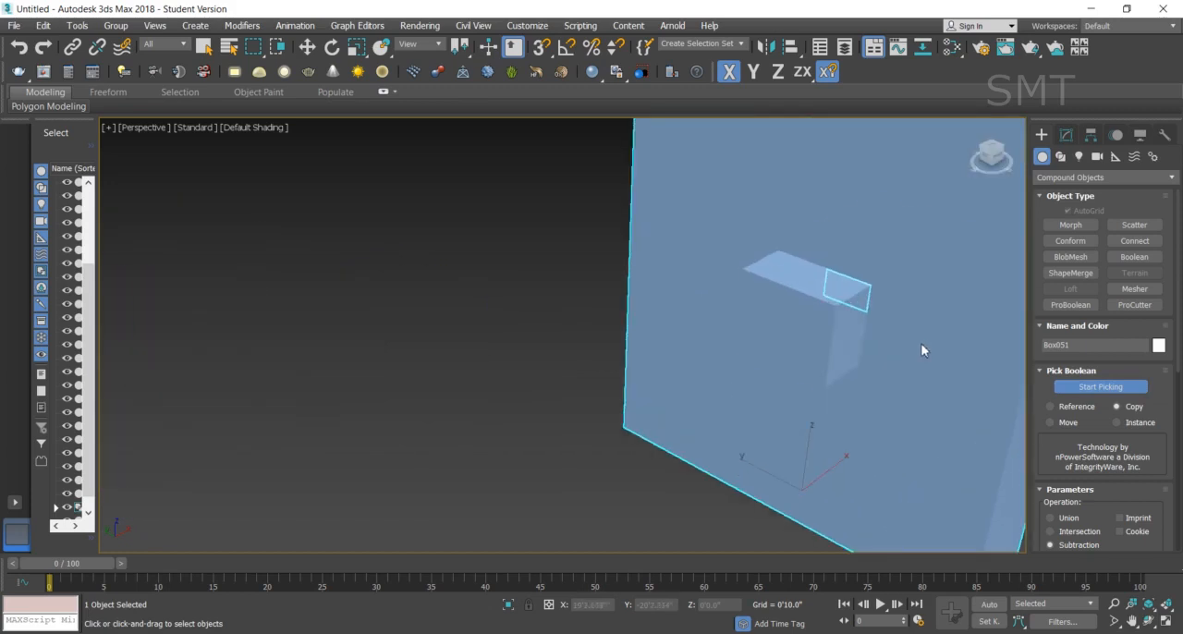
{"action": "scroll", "coordinate": [798, 339], "scroll_direction": "down", "scroll_amount": 8}
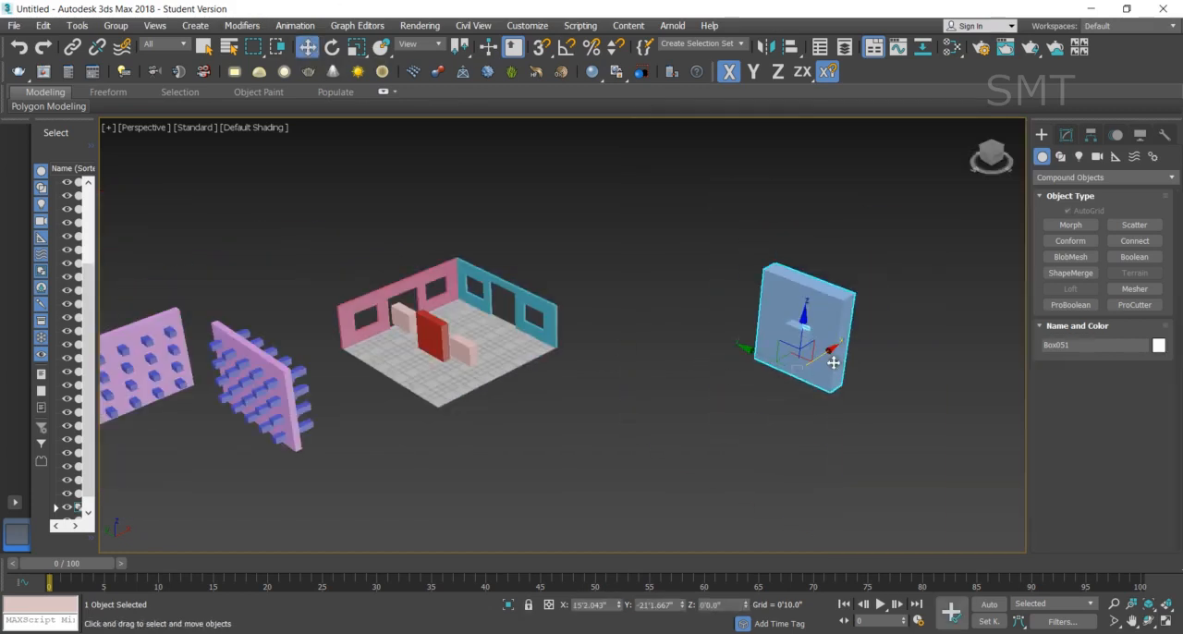
{"action": "left_click_drag", "start_coordinate": [821, 353], "coordinate": [936, 340]}
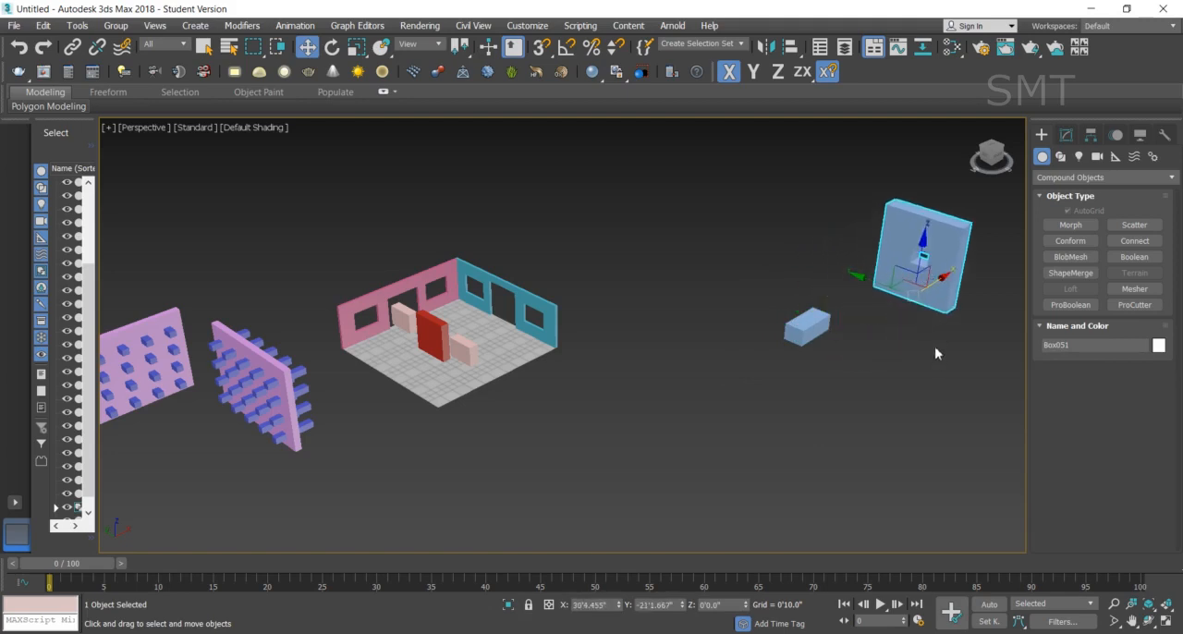
{"action": "left_click", "coordinate": [954, 402]}
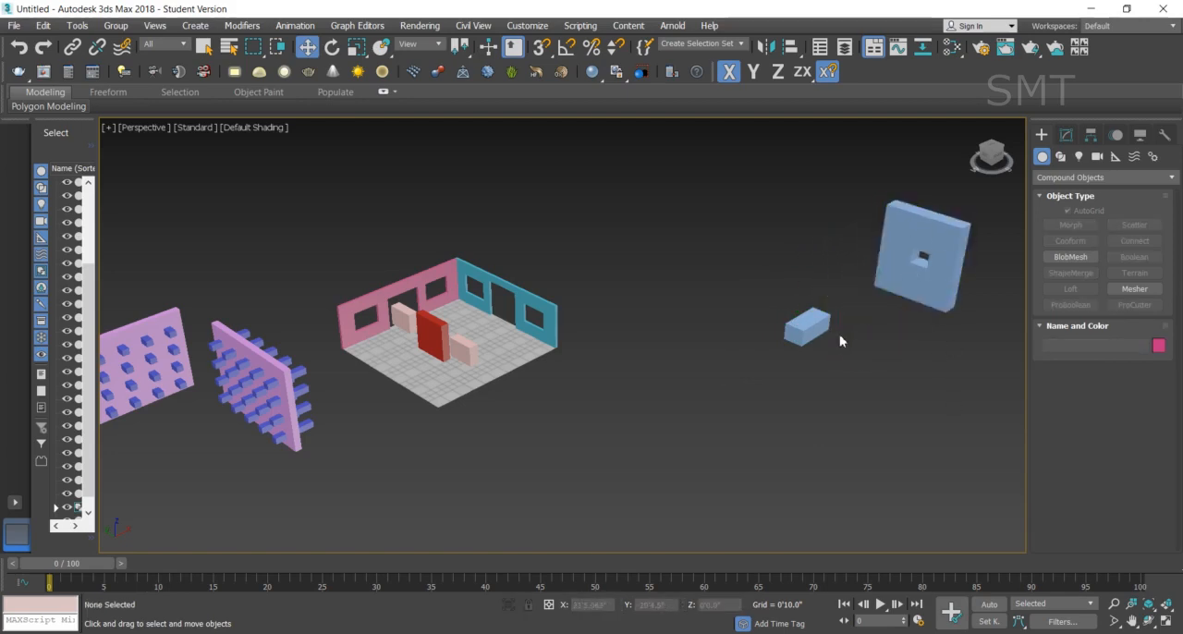
- Set the small box's length to 4'7.401" and its width to 5'1.899"
{"action": "left_click", "coordinate": [811, 329]}
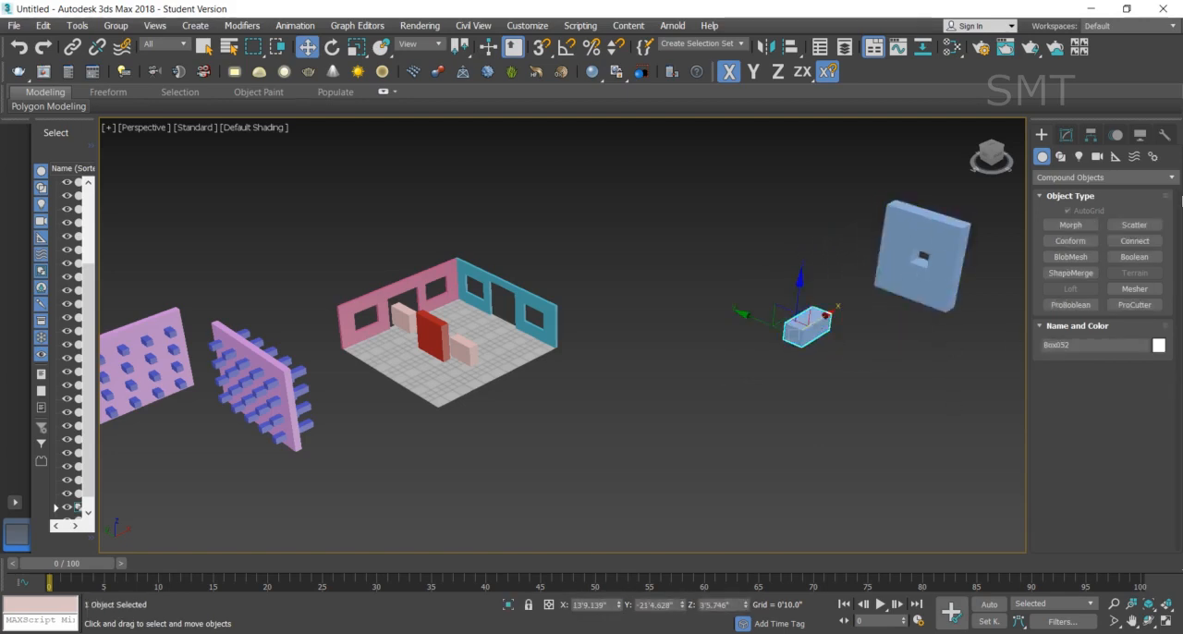
{"action": "left_click", "coordinate": [1067, 136]}
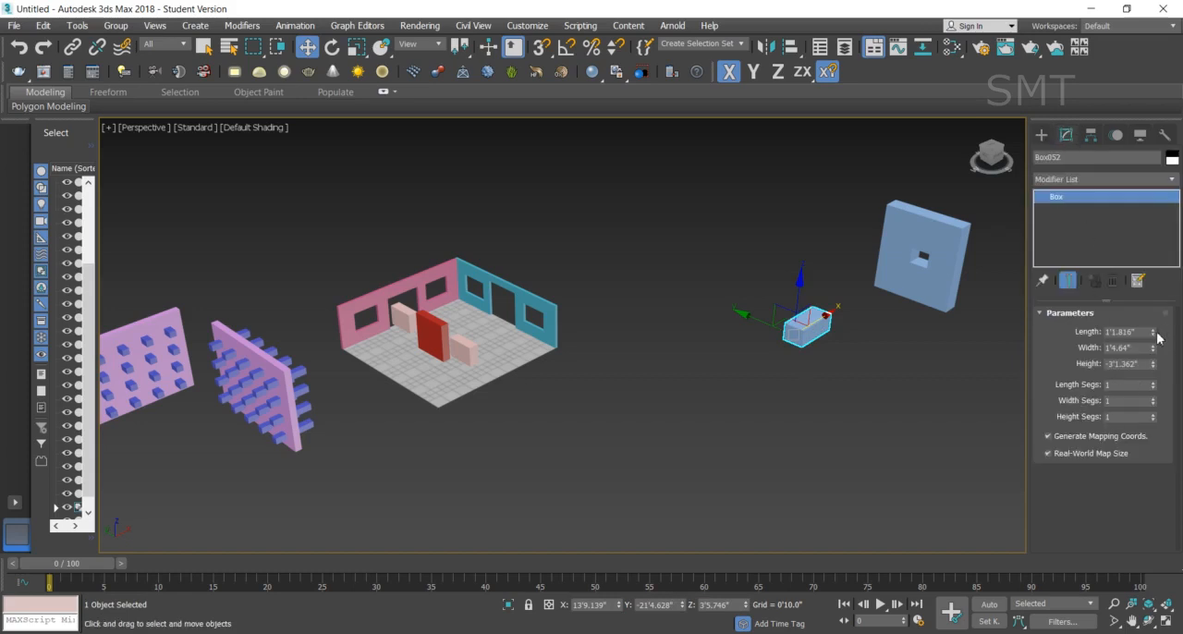
{"action": "left_click_drag", "start_coordinate": [1155, 333], "coordinate": [1167, 403]}
{"action": "scroll", "coordinate": [722, 373], "scroll_direction": "down", "scroll_amount": 3}
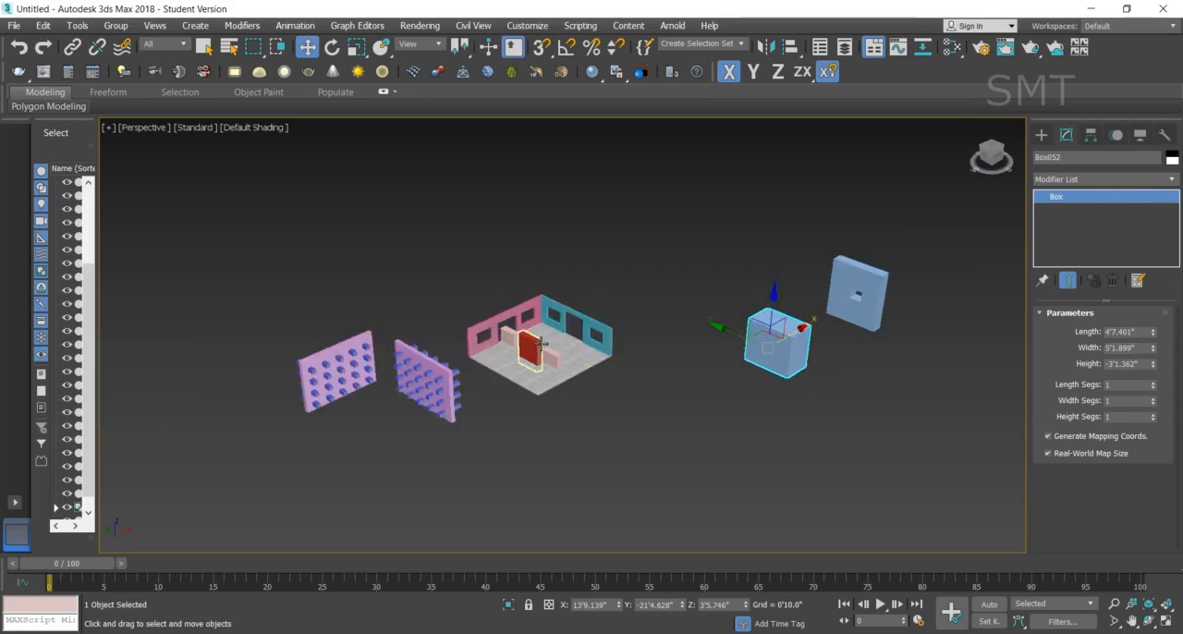
- Examine the teal wall's ProBoolean picking options, operation parameters and operand list
{"action": "left_click", "coordinate": [1042, 135]}
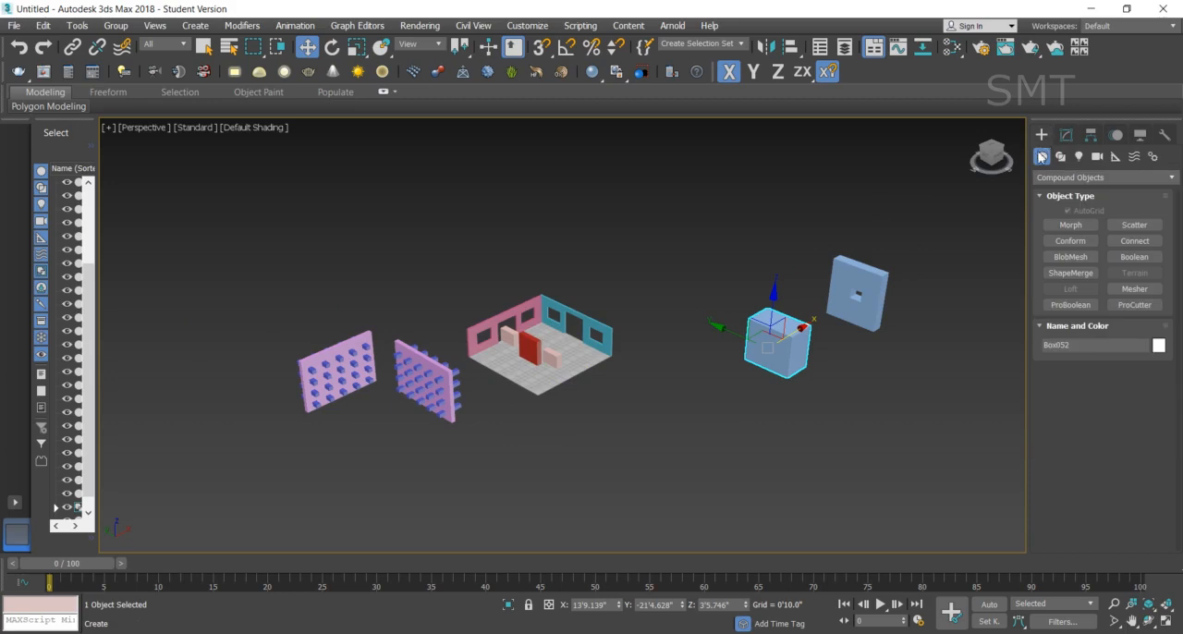
{"action": "left_click", "coordinate": [591, 329]}
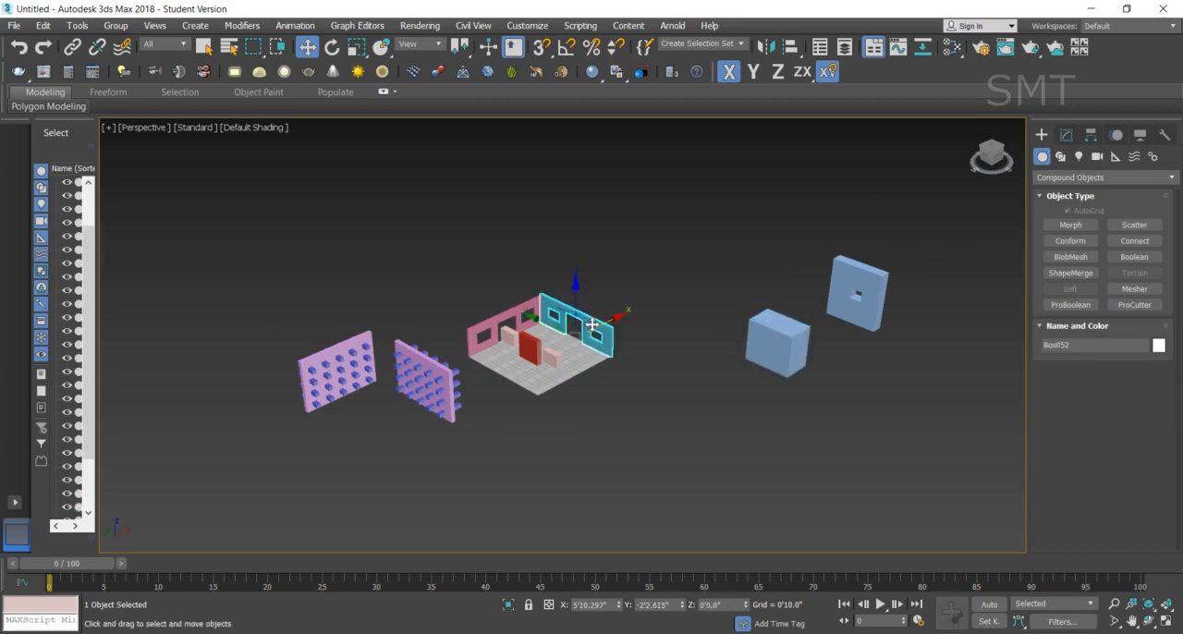
{"action": "left_click", "coordinate": [1067, 134]}
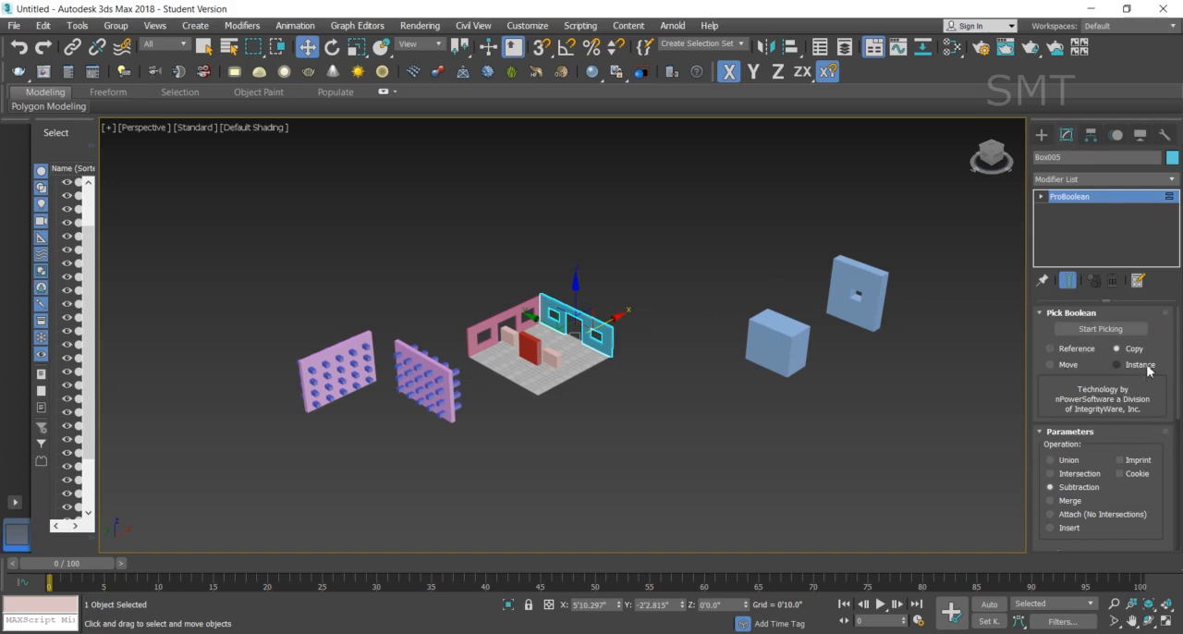
{"action": "left_click_drag", "start_coordinate": [1179, 393], "coordinate": [1178, 444]}
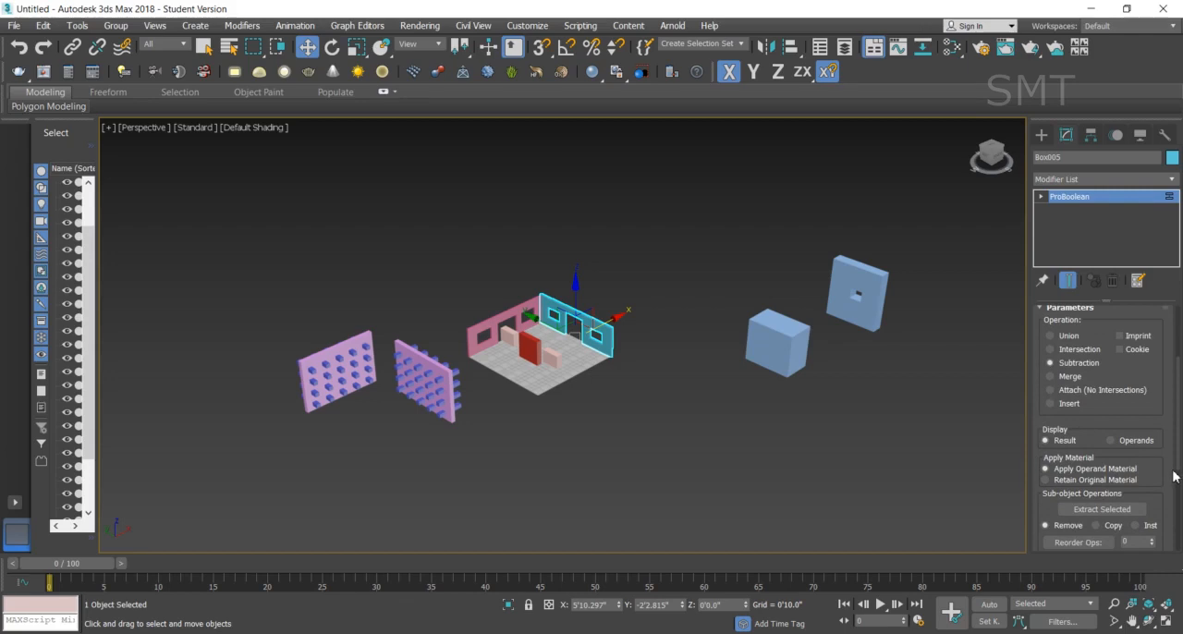
{"action": "left_click_drag", "start_coordinate": [1174, 453], "coordinate": [1172, 397]}
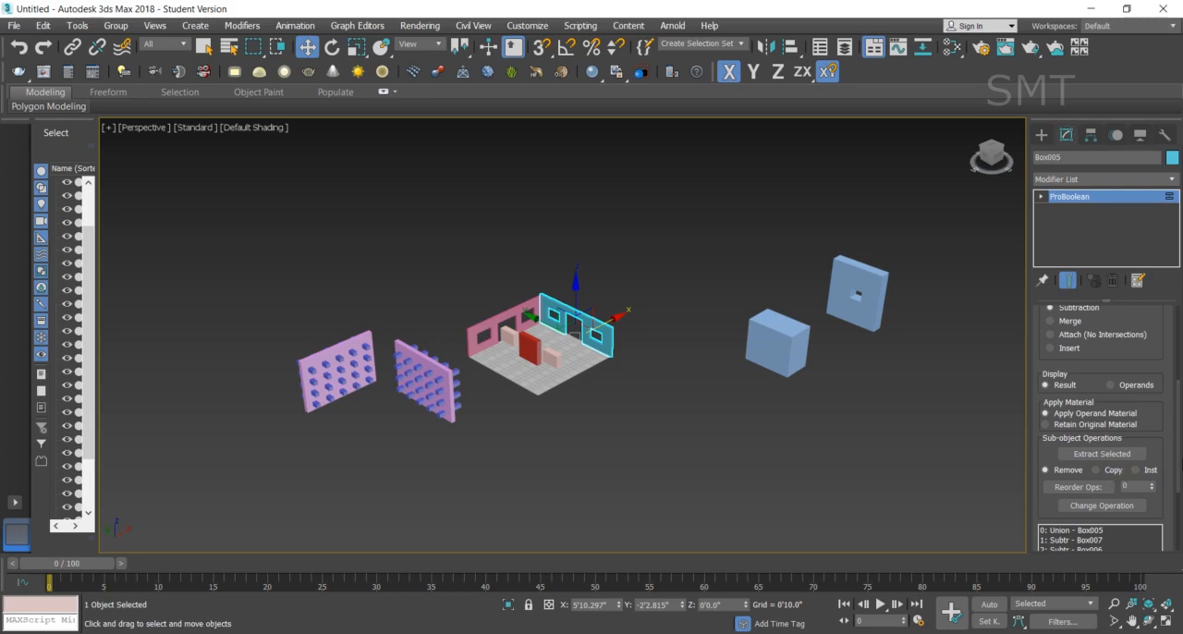
{"action": "left_click_drag", "start_coordinate": [1181, 473], "coordinate": [1178, 528]}
{"action": "left_click", "coordinate": [653, 493]}
- Turn the purple wall farthest from the room into a Boolean compound object with the operation set to Subtract
{"action": "scroll", "coordinate": [351, 404], "scroll_direction": "up", "scroll_amount": 5}
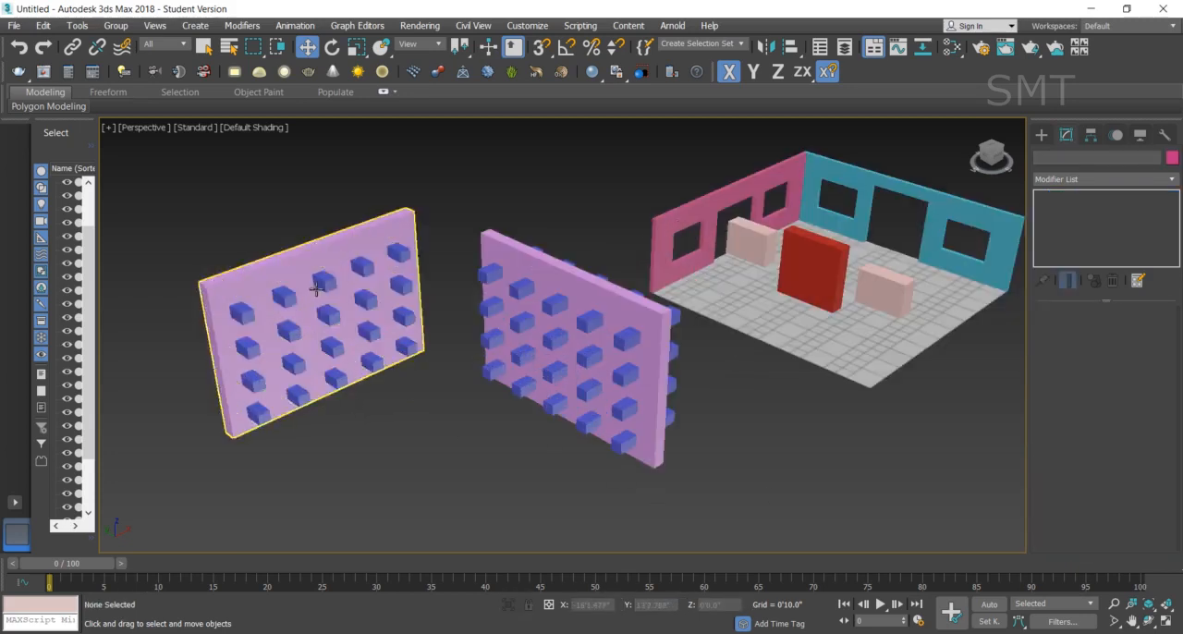
{"action": "left_click", "coordinate": [317, 266]}
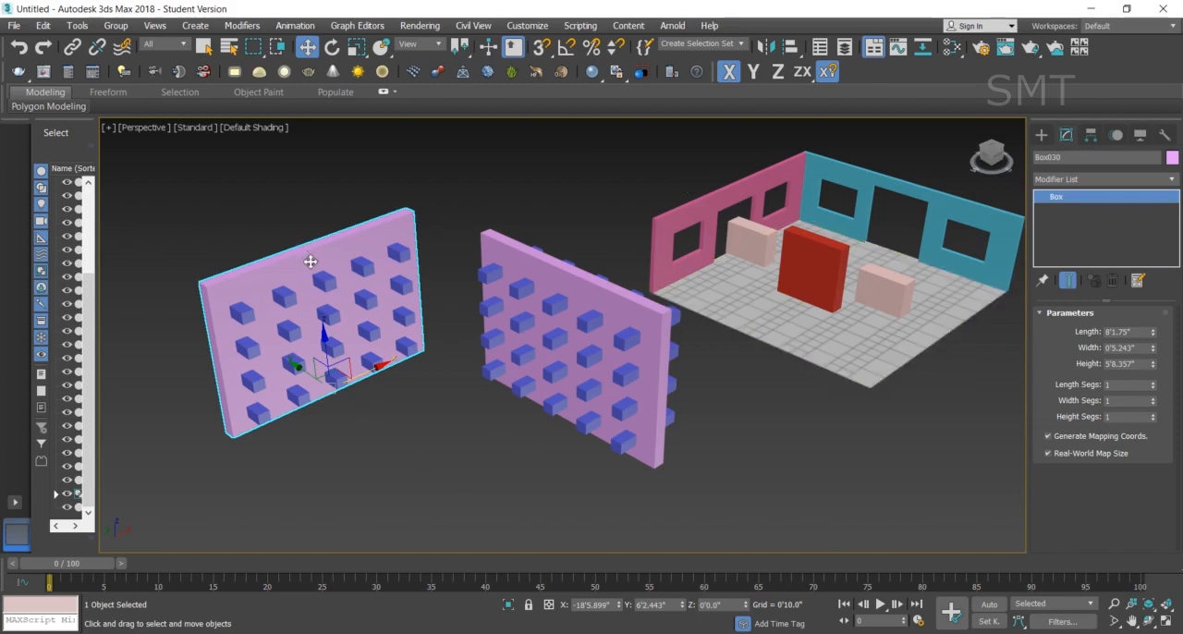
{"action": "left_click", "coordinate": [1042, 139]}
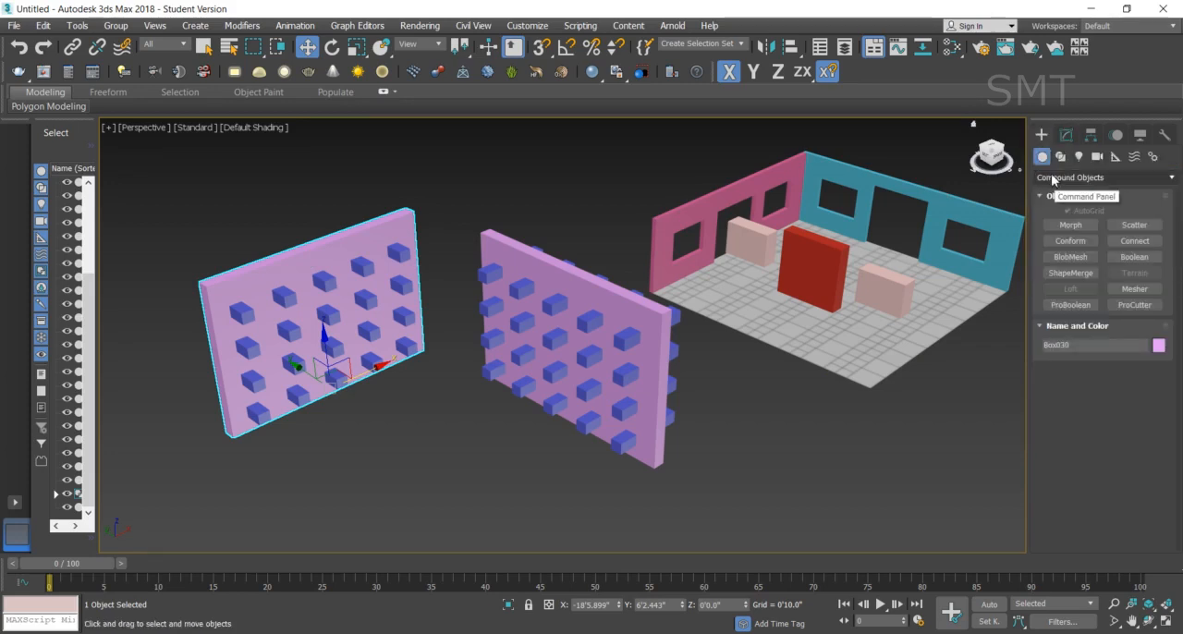
{"action": "left_click", "coordinate": [1052, 178]}
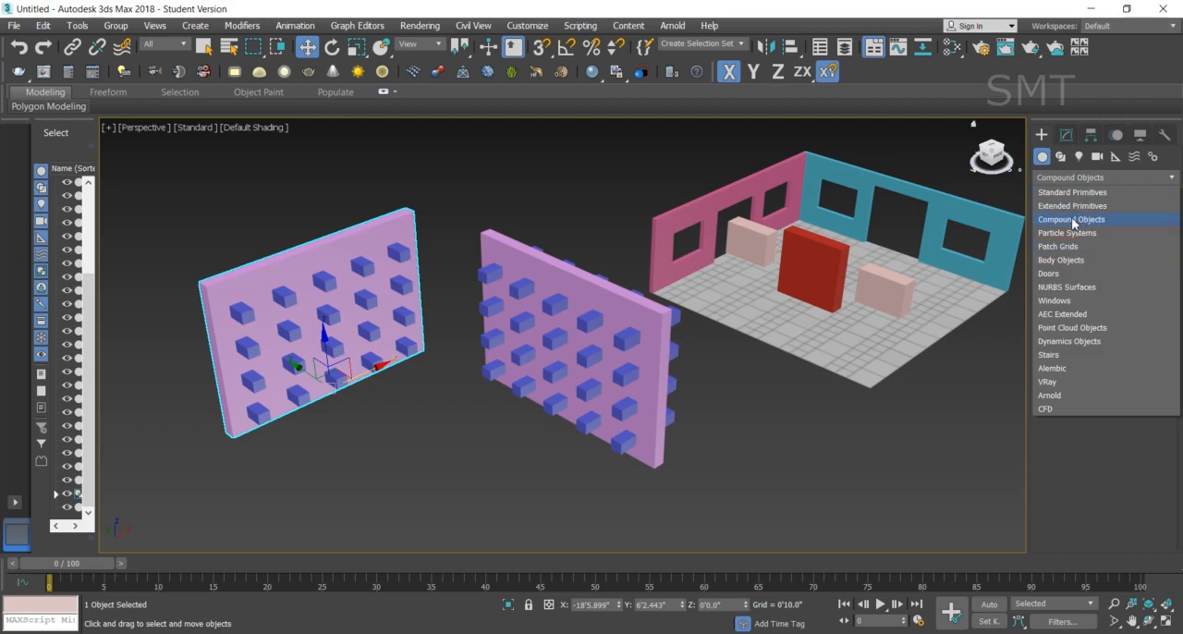
{"action": "left_click", "coordinate": [1072, 220]}
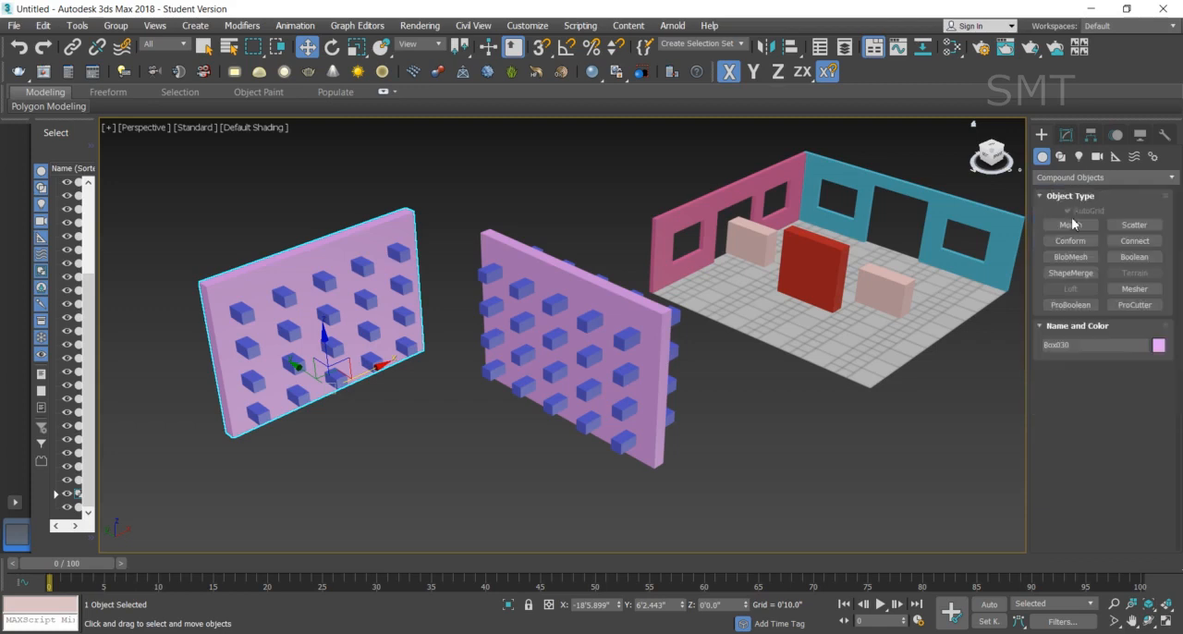
{"action": "left_click", "coordinate": [1147, 258]}
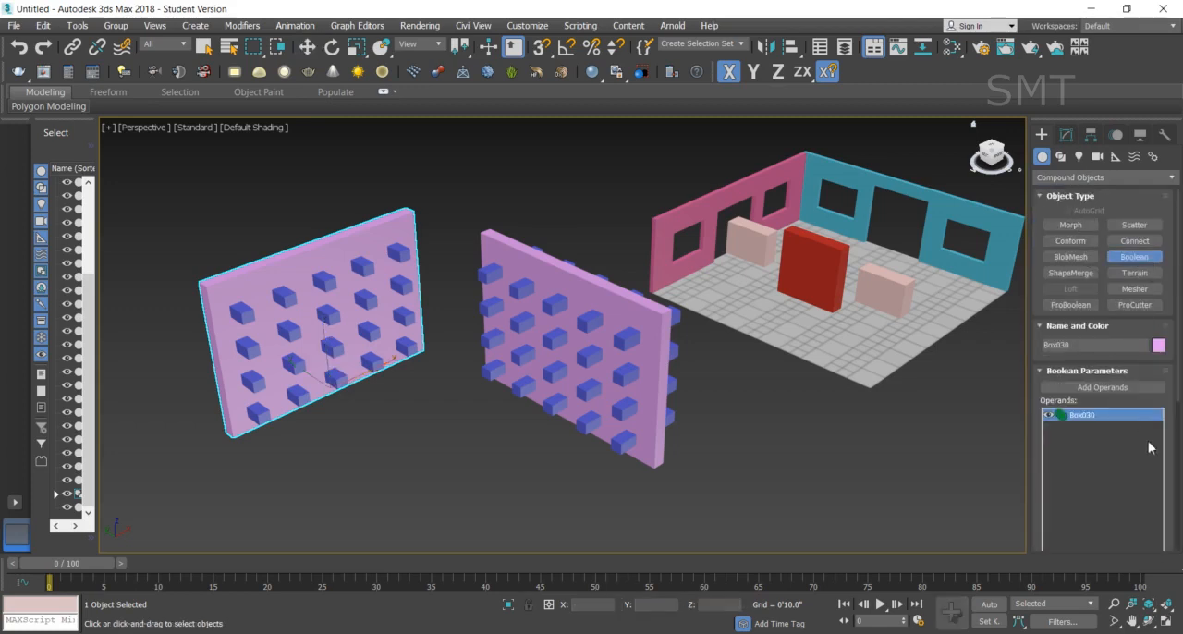
{"action": "left_click_drag", "start_coordinate": [1174, 398], "coordinate": [1179, 500]}
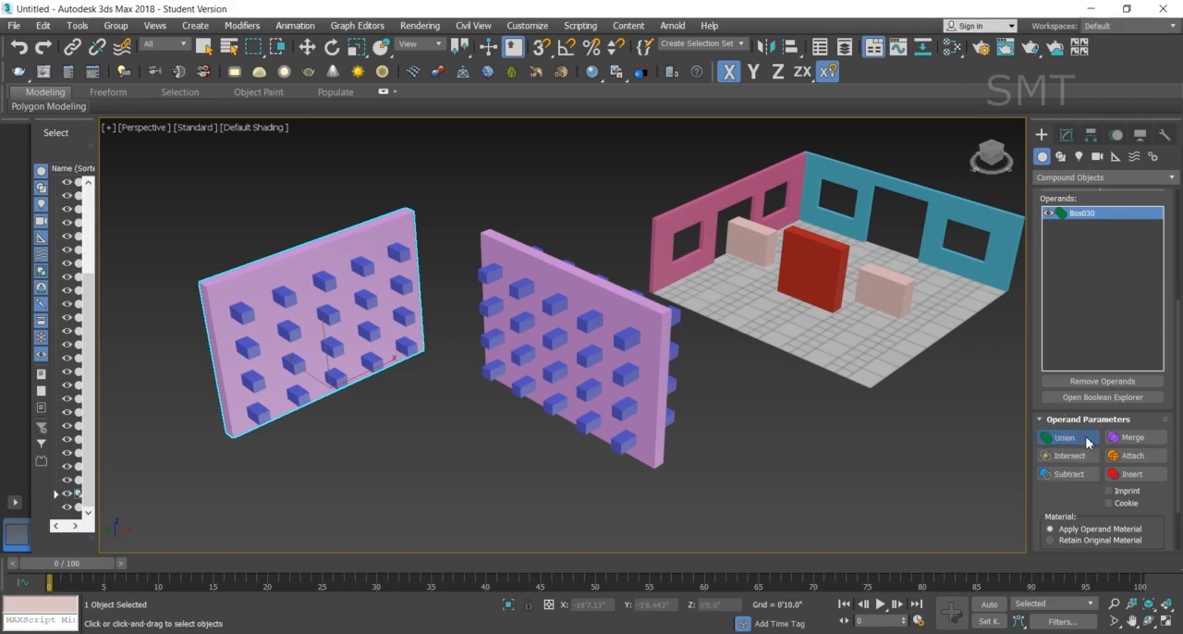
{"action": "left_click", "coordinate": [1072, 476]}
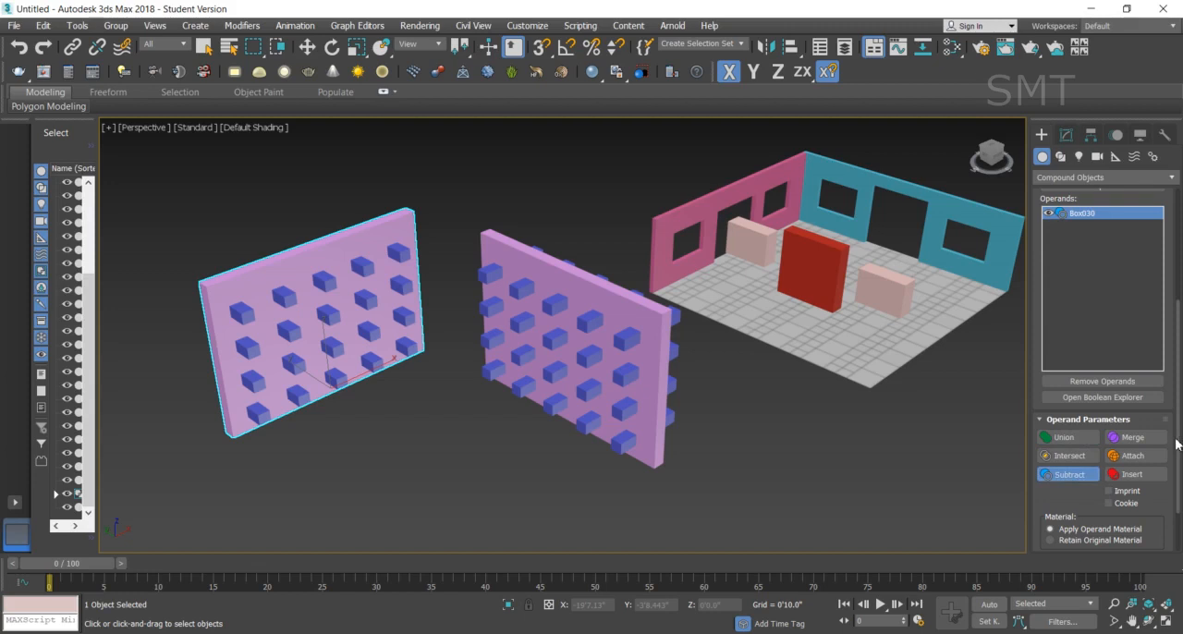
- Try to subtract the first three small blue boxes of the top row by adding them as Boolean operands
{"action": "scroll", "coordinate": [1174, 435], "scroll_direction": "up", "scroll_amount": 5}
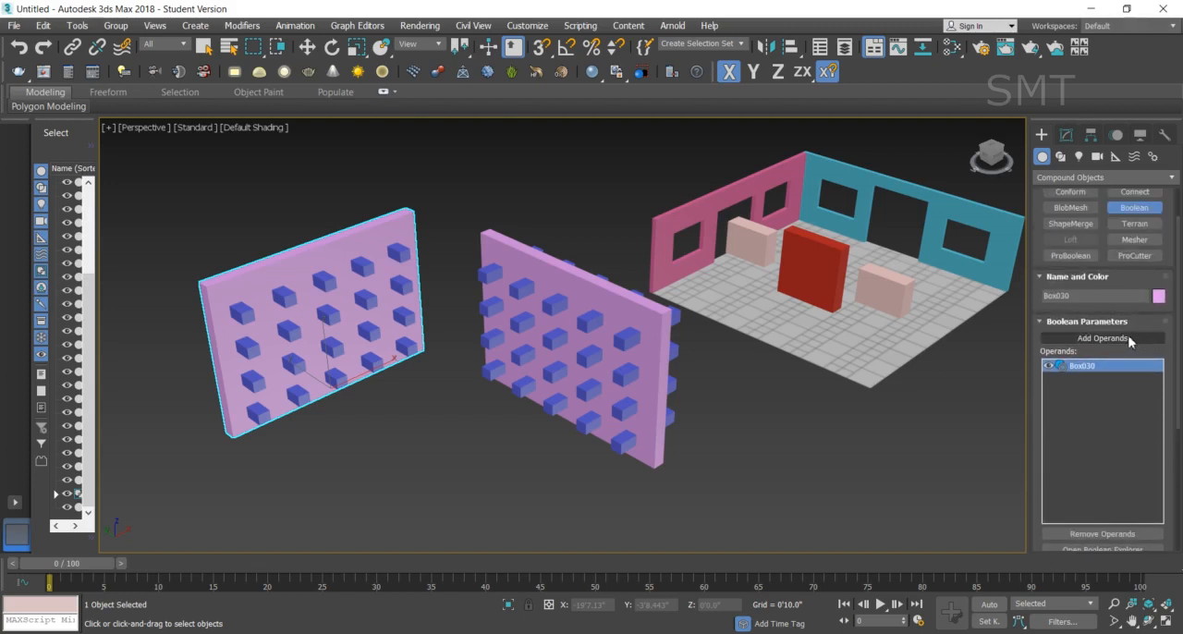
{"action": "left_click", "coordinate": [1128, 339]}
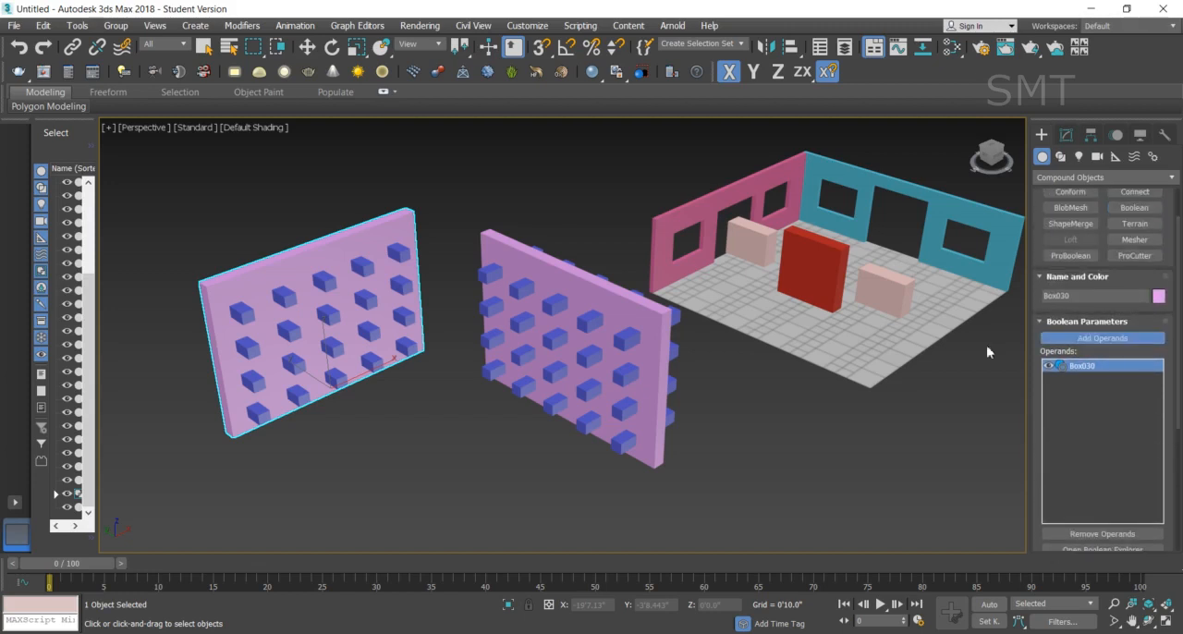
{"action": "left_click", "coordinate": [248, 318]}
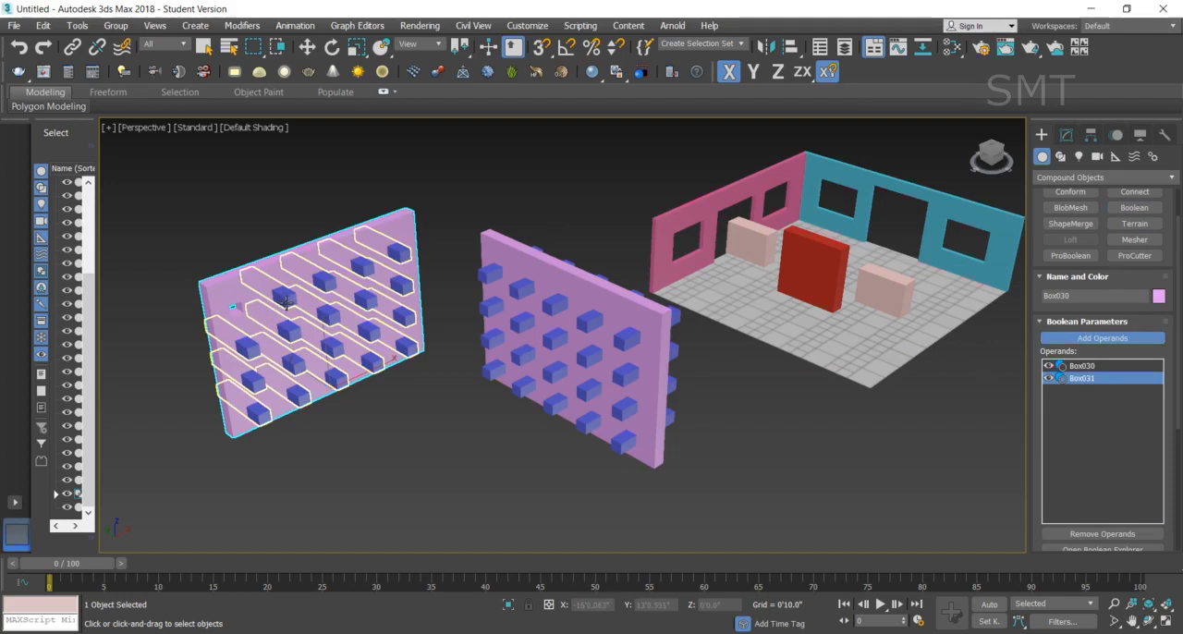
{"action": "left_click", "coordinate": [286, 301]}
{"action": "left_click", "coordinate": [362, 288]}
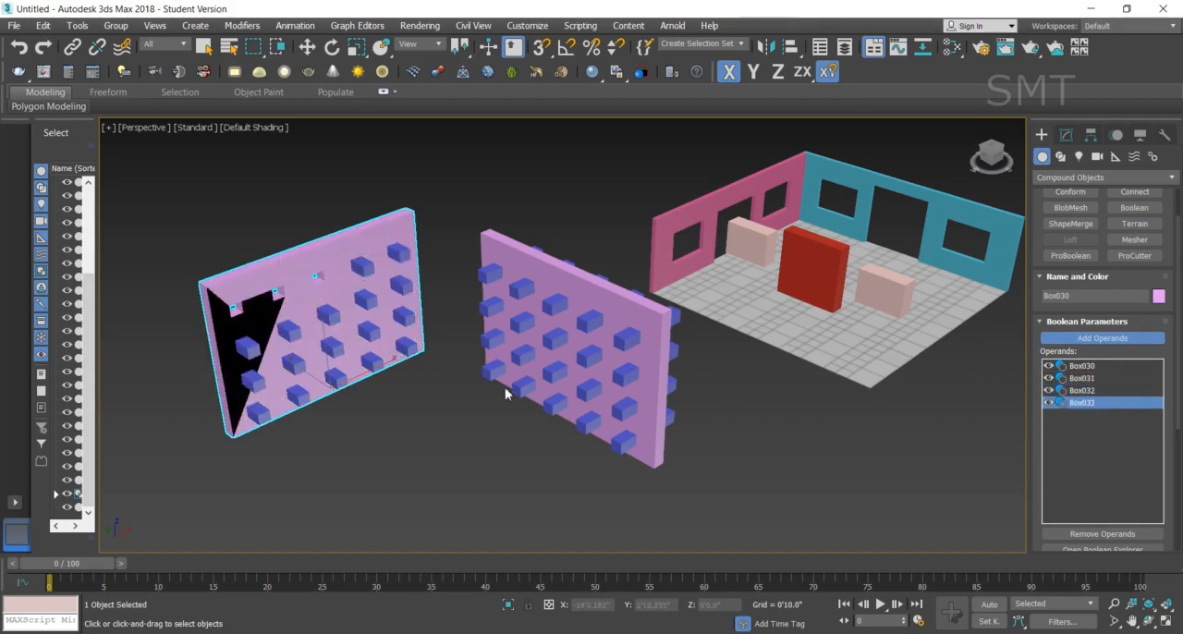
- Undo the three operand picks on the purple wall, leave the Boolean tool and deselect the wall
{"action": "key", "text": "ctrl+z"}
{"action": "key", "text": "ctrl+z"}
{"action": "key", "text": "ctrl+z"}
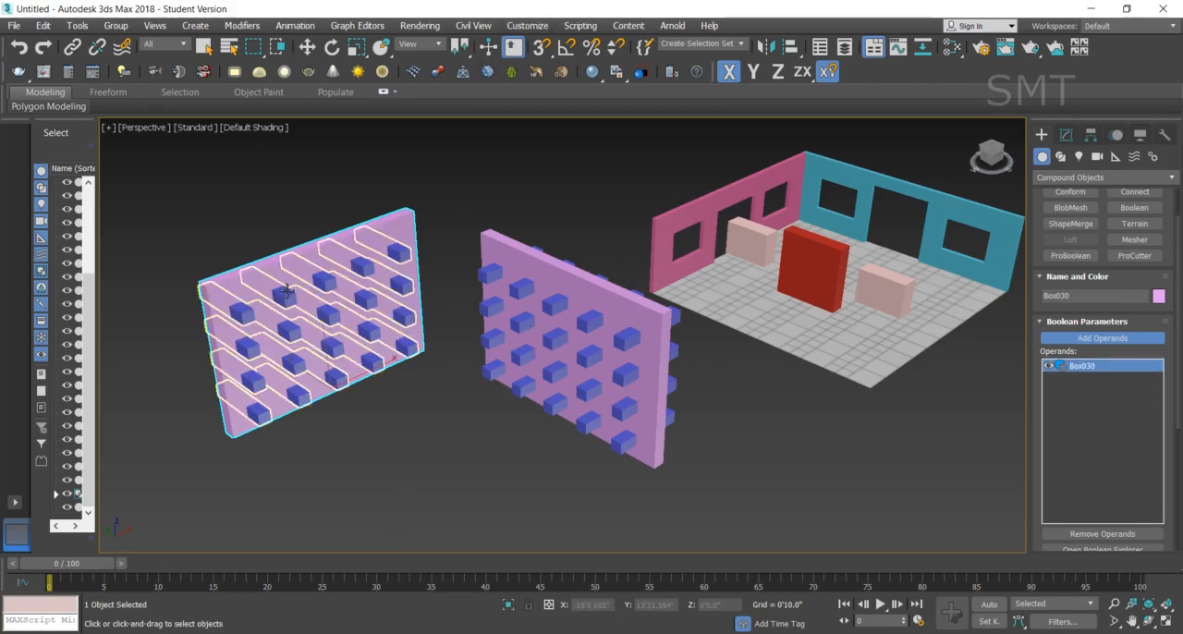
{"action": "key", "text": "w"}
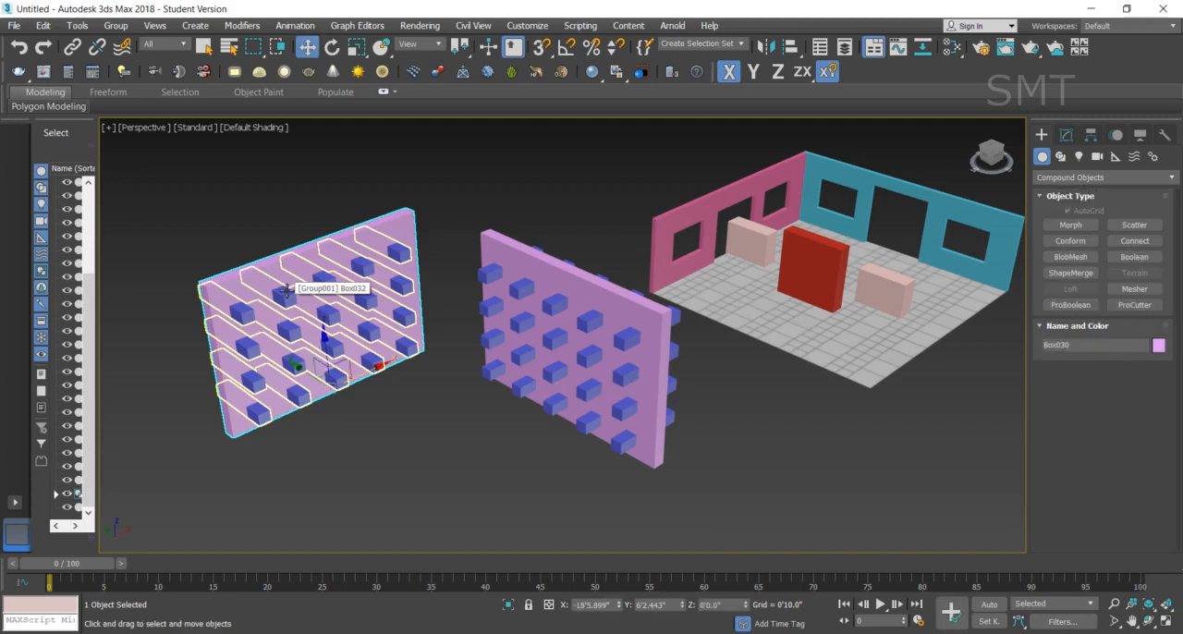
{"action": "left_click", "coordinate": [378, 494]}
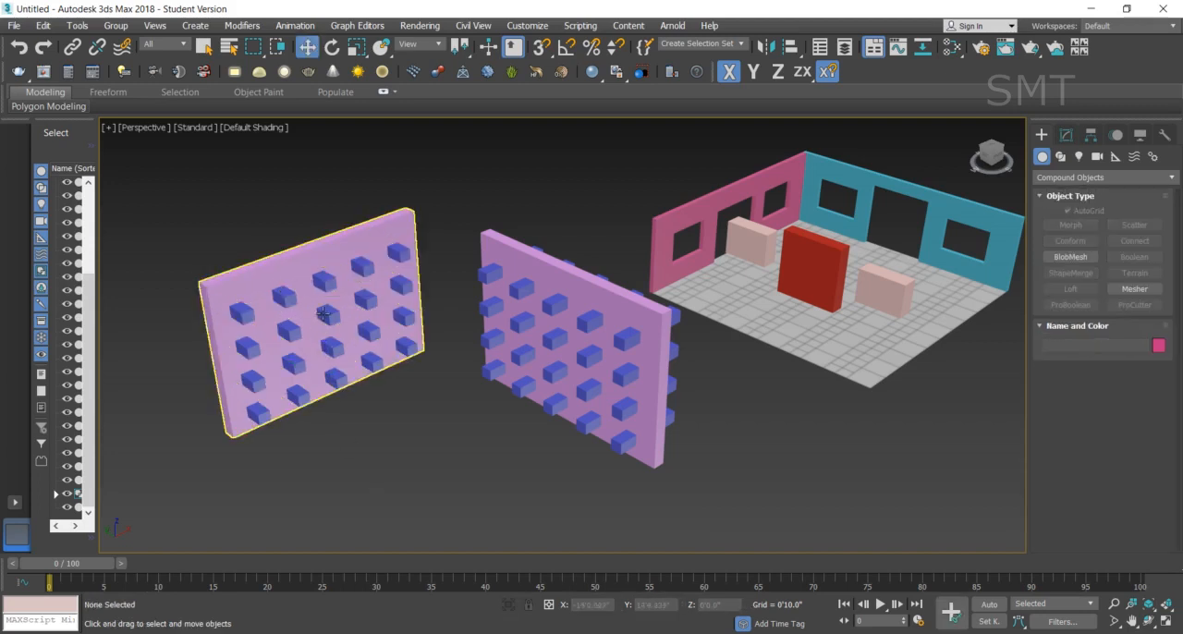
{"action": "left_click", "coordinate": [335, 319]}
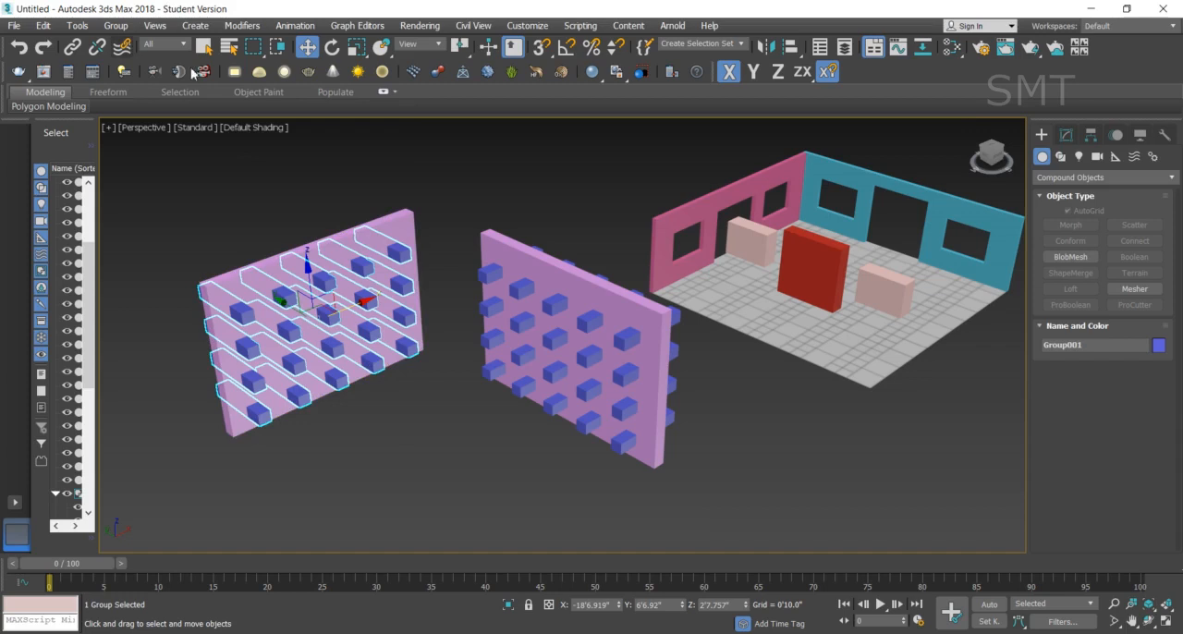
{"action": "left_click", "coordinate": [1066, 134]}
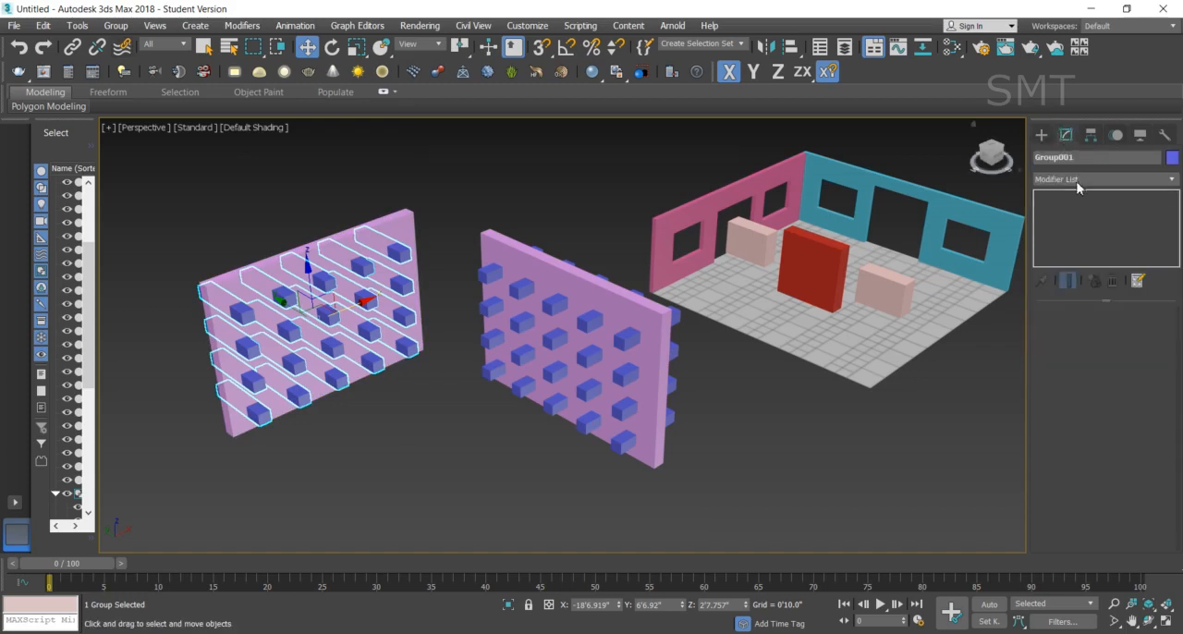
{"action": "left_click", "coordinate": [466, 469]}
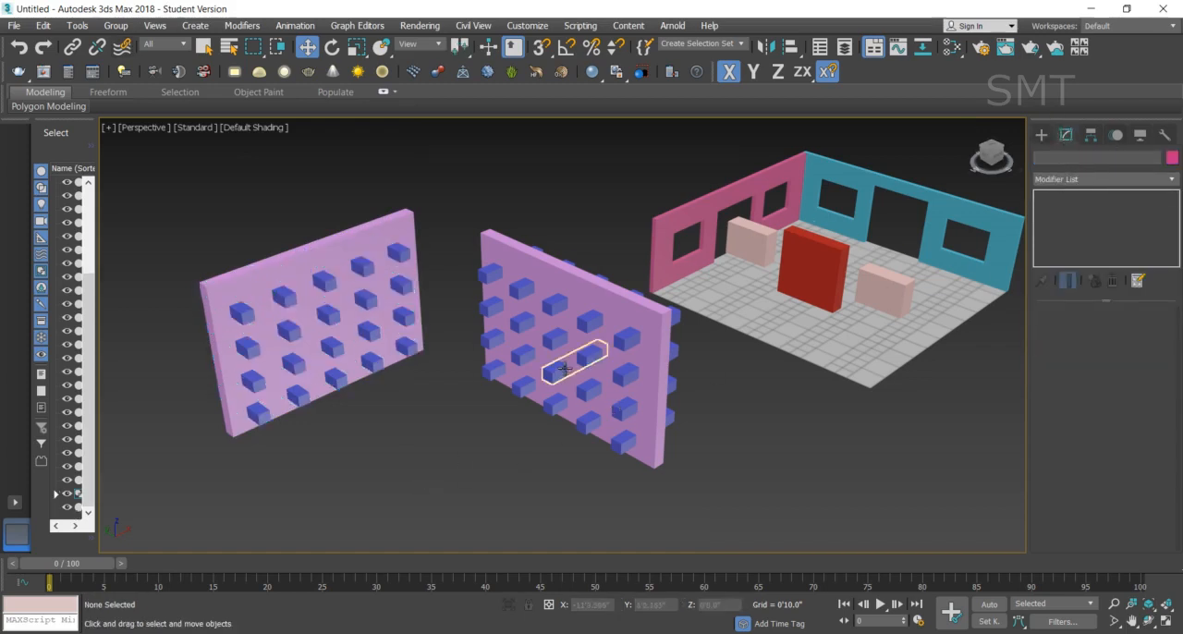
{"action": "left_click", "coordinate": [587, 329]}
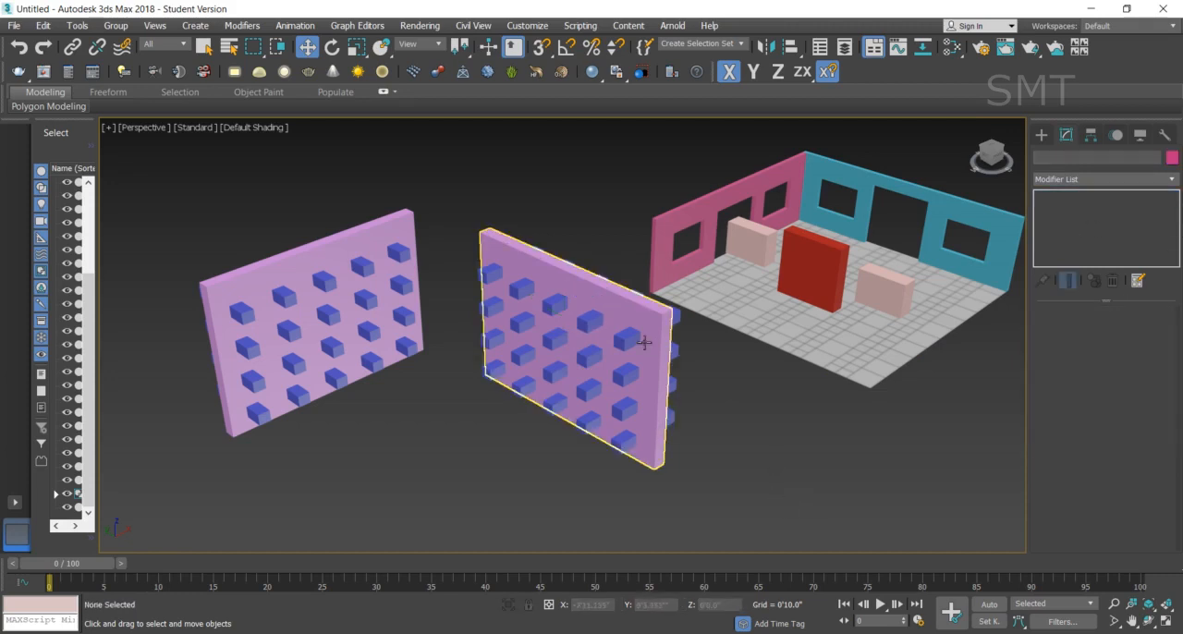
- Turn the purple wall nearest the room into a Boolean compound object, keeping the Union operation
{"action": "left_click", "coordinate": [563, 275]}
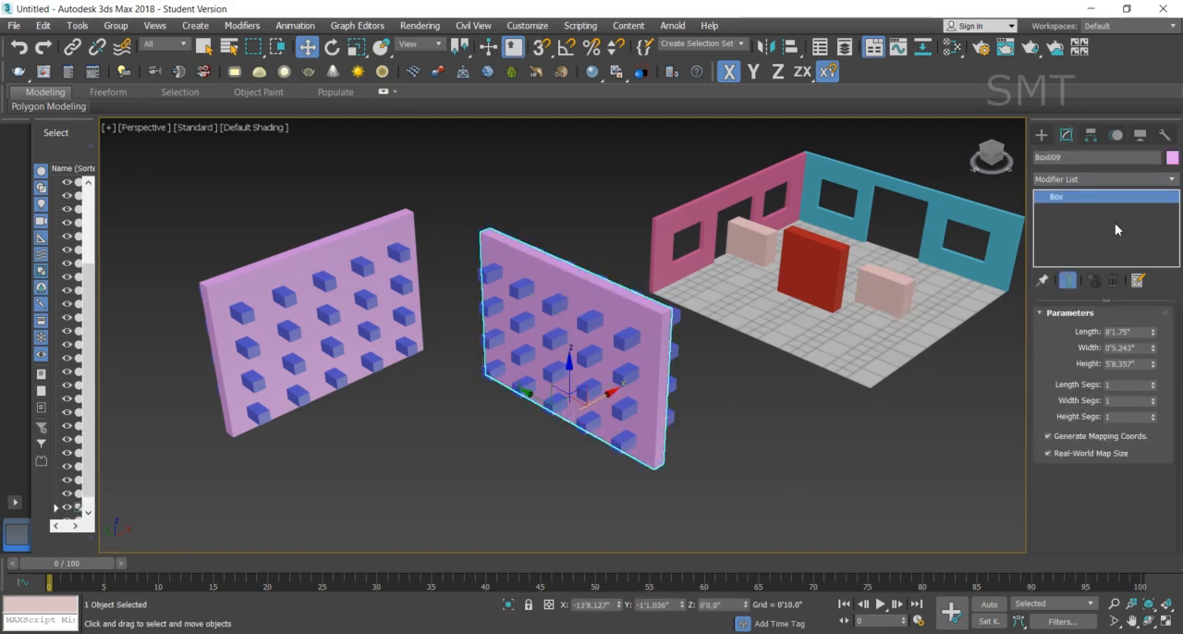
{"action": "left_click", "coordinate": [1042, 135]}
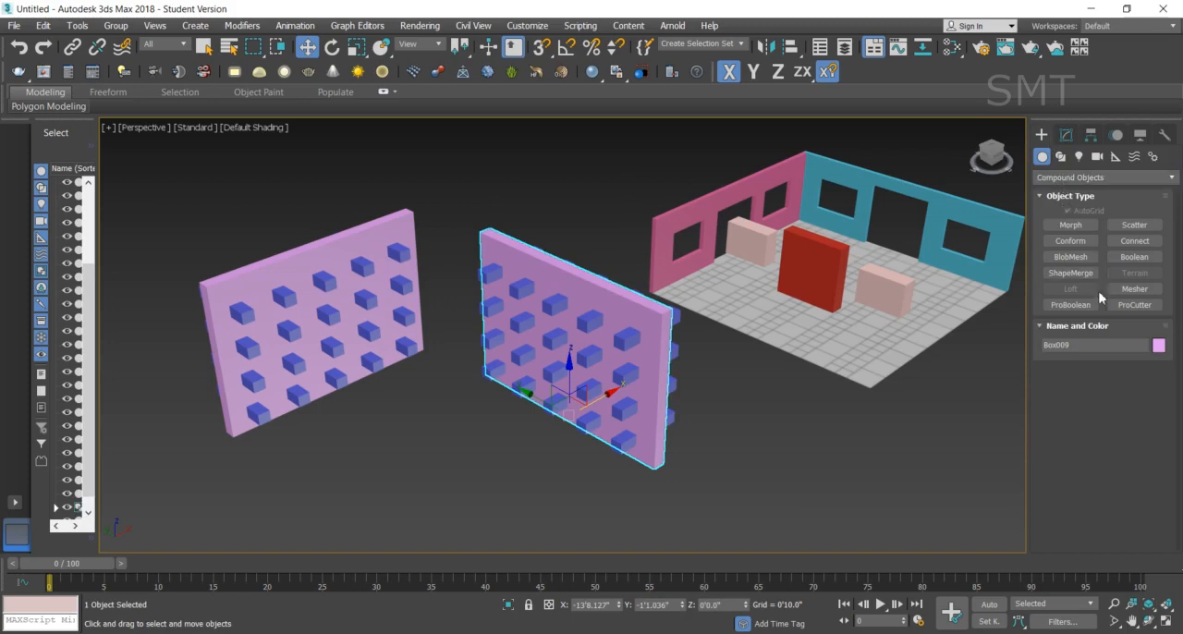
{"action": "left_click", "coordinate": [1134, 256]}
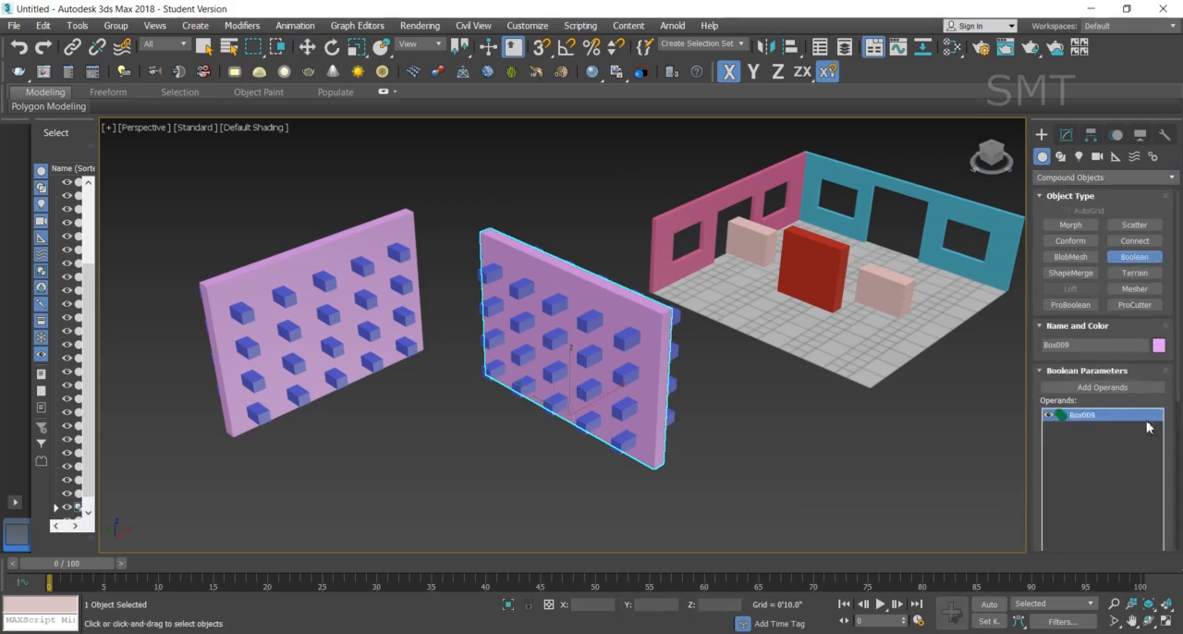
{"action": "scroll", "coordinate": [1178, 490], "scroll_direction": "down", "scroll_amount": 5}
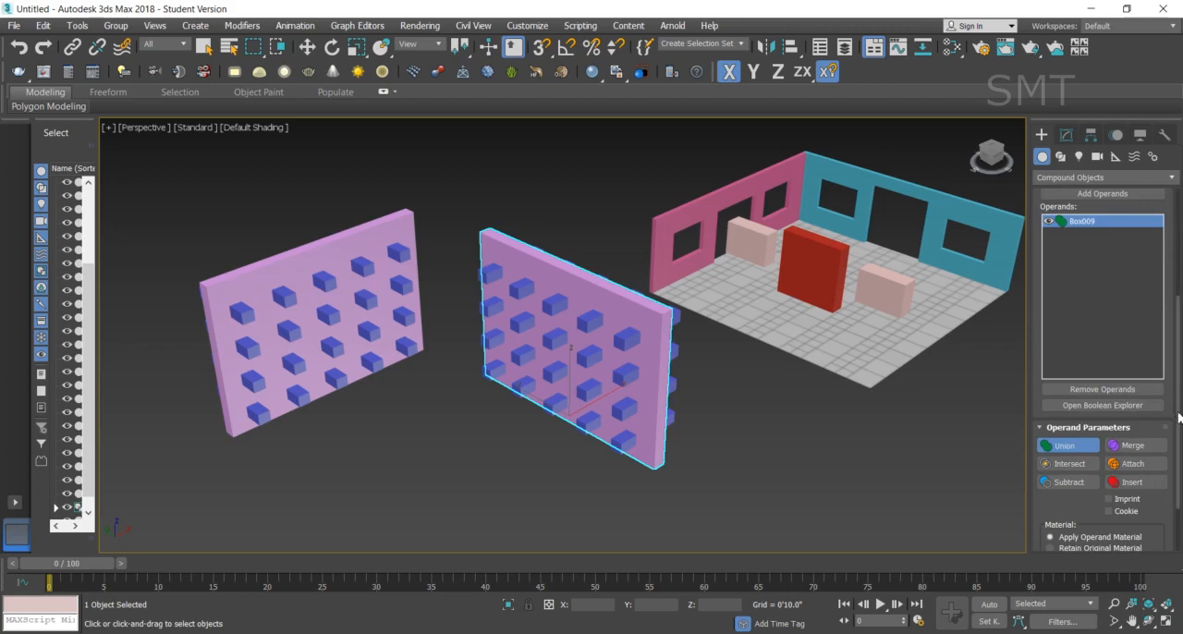
{"action": "scroll", "coordinate": [1178, 418], "scroll_direction": "up", "scroll_amount": 5}
- Try to add the five small blue boxes of the wall's top row one by one as Boolean operands
{"action": "left_click", "coordinate": [1102, 331]}
{"action": "left_click", "coordinate": [490, 273]}
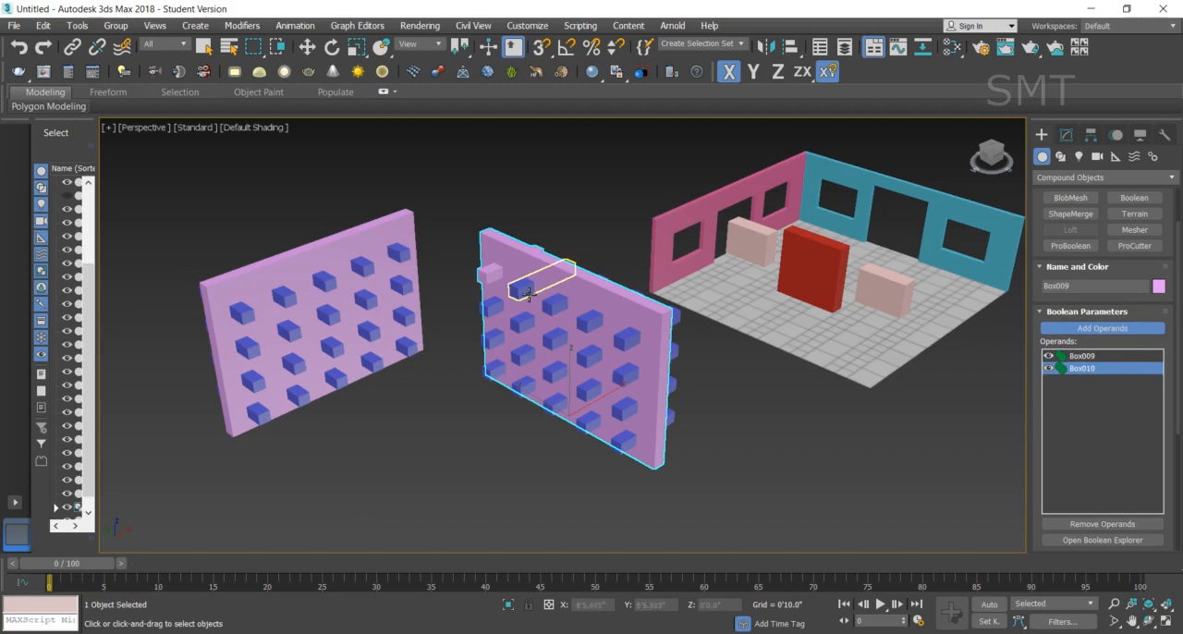
{"action": "left_click", "coordinate": [529, 294]}
{"action": "left_click", "coordinate": [553, 305]}
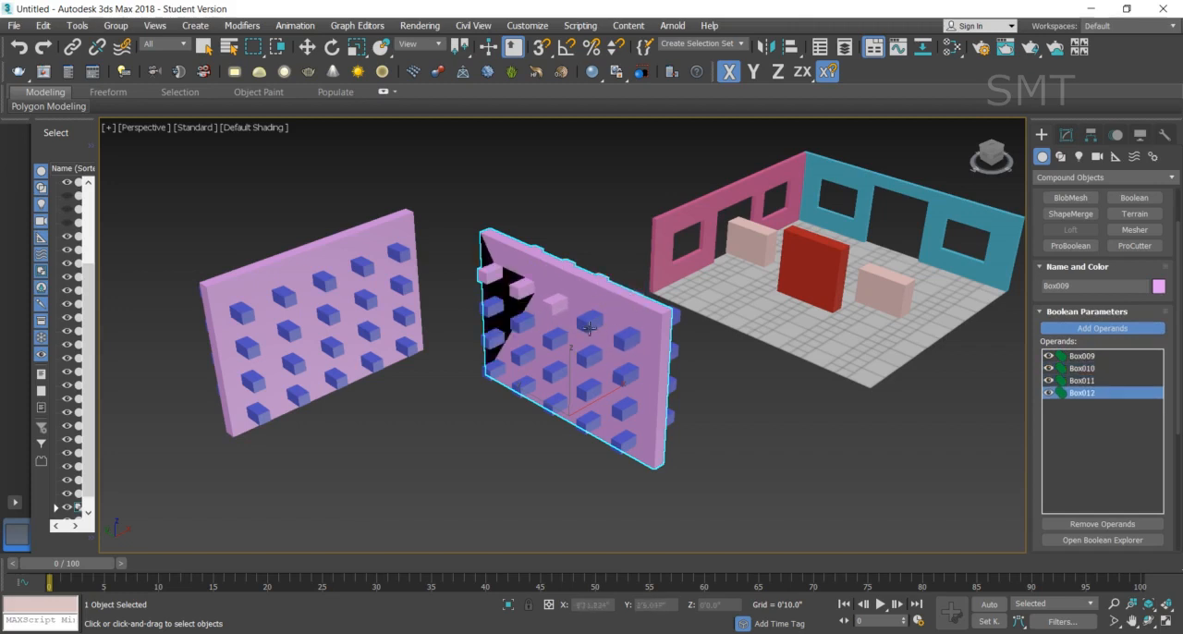
{"action": "left_click", "coordinate": [591, 323]}
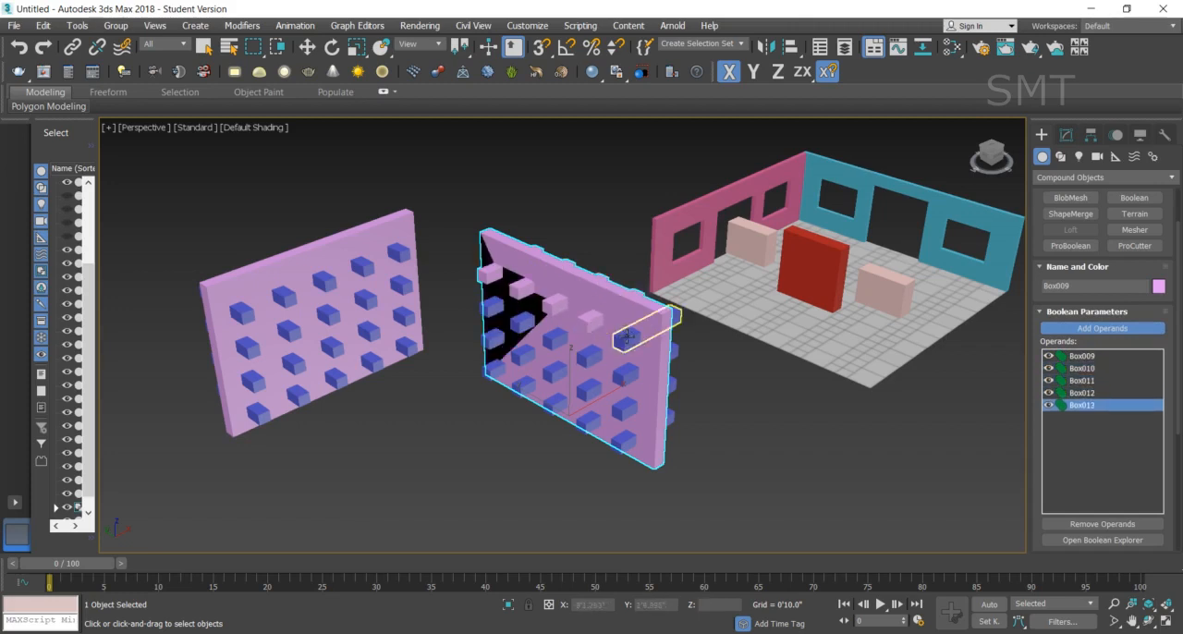
{"action": "left_click", "coordinate": [628, 336]}
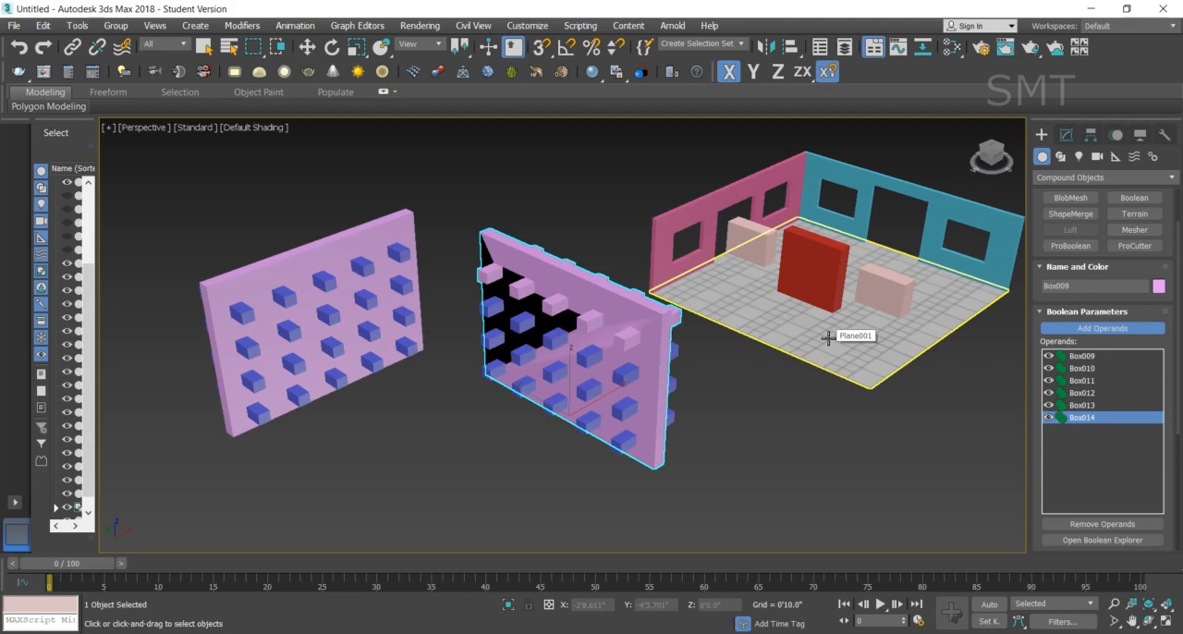
- Undo the five operand picks and the Boolean conversion of the wall, and return to the Move tool
{"action": "key", "text": "ctrl+z"}
{"action": "key", "text": "ctrl+z"}
{"action": "key", "text": "ctrl+z"}
{"action": "key", "text": "ctrl+z"}
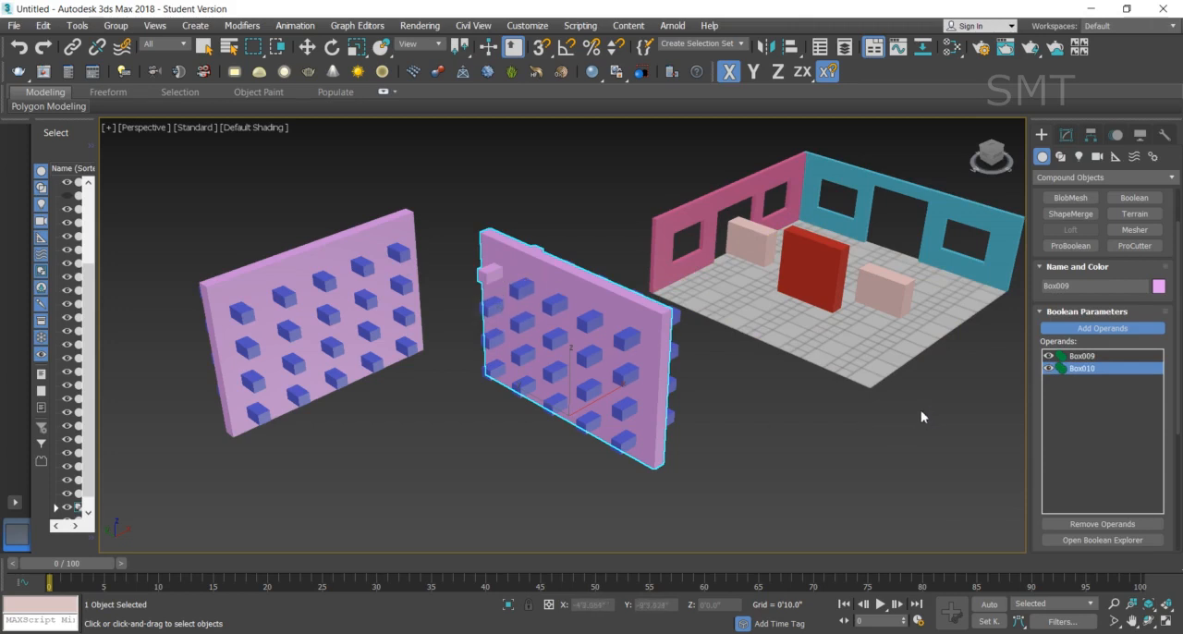
{"action": "key", "text": "ctrl+z"}
{"action": "key", "text": "w"}
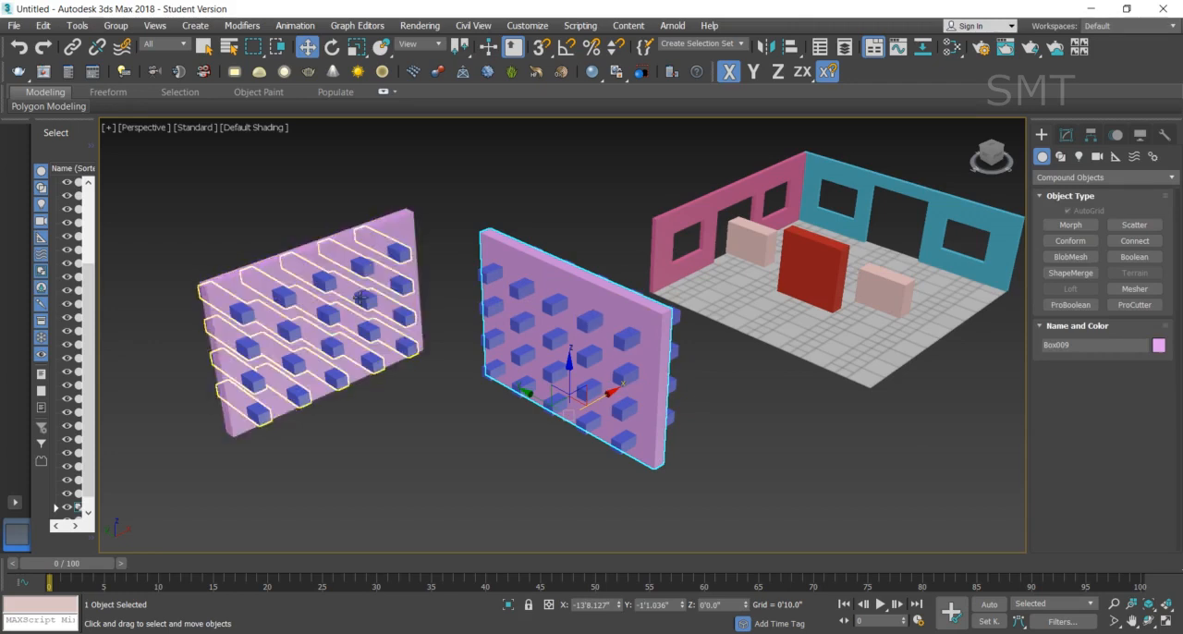
- Subtract the grouped blue boxes from the purple wall farthest from the room with ProBoolean, picking the group as an instance
{"action": "left_click", "coordinate": [332, 258]}
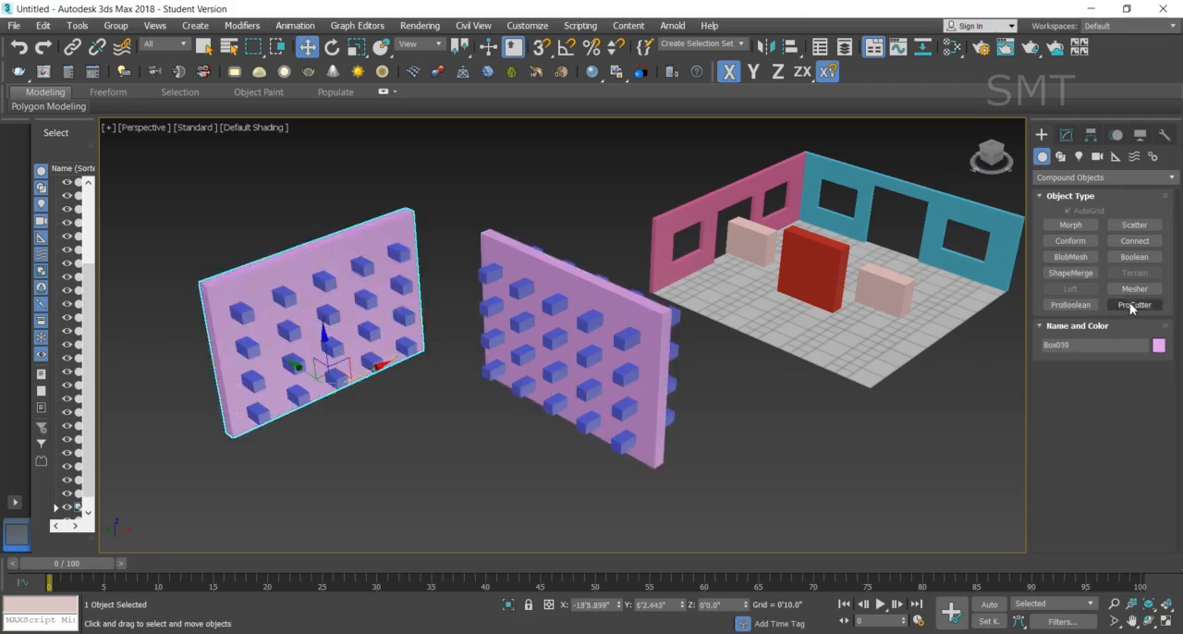
{"action": "left_click", "coordinate": [1078, 309]}
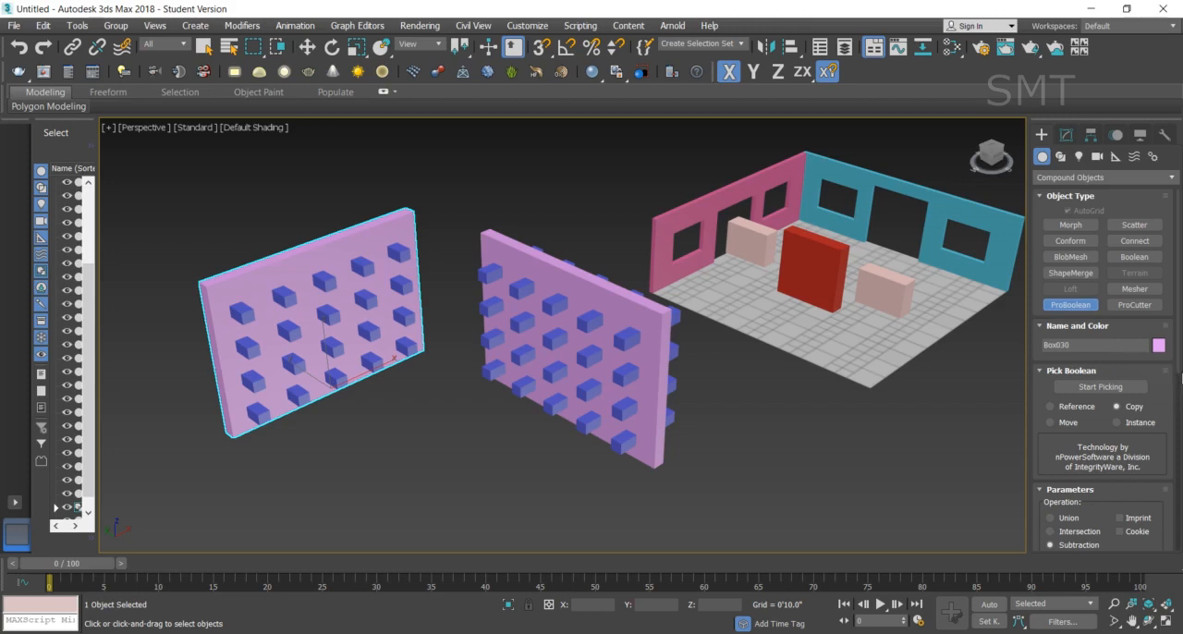
{"action": "left_click", "coordinate": [1104, 385]}
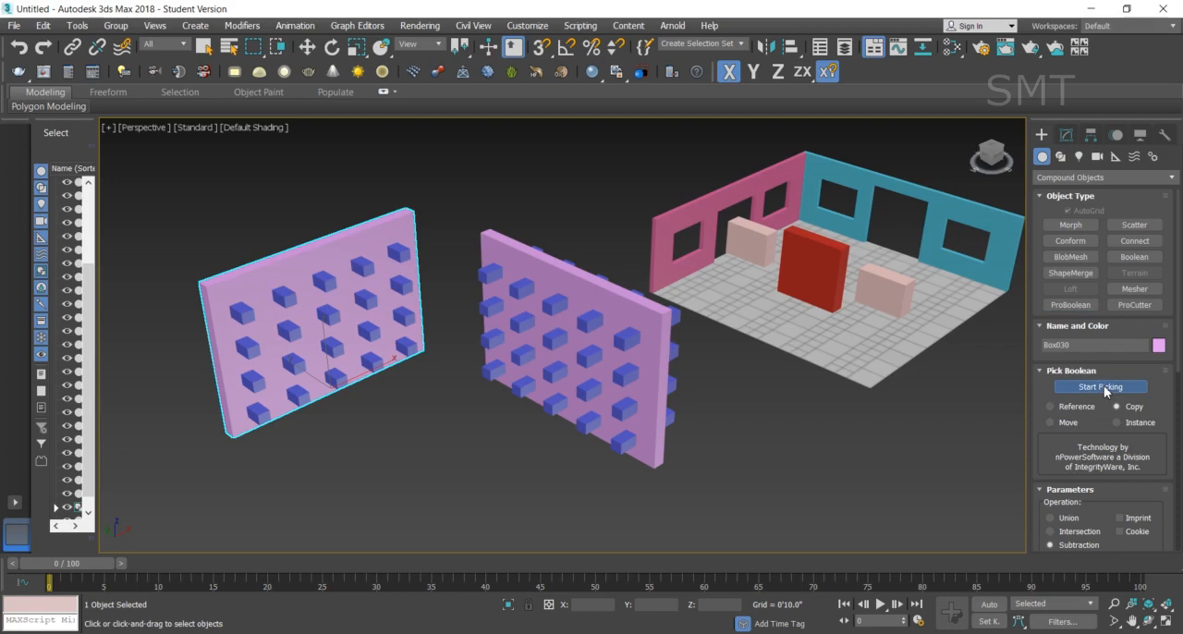
{"action": "left_click", "coordinate": [1127, 424]}
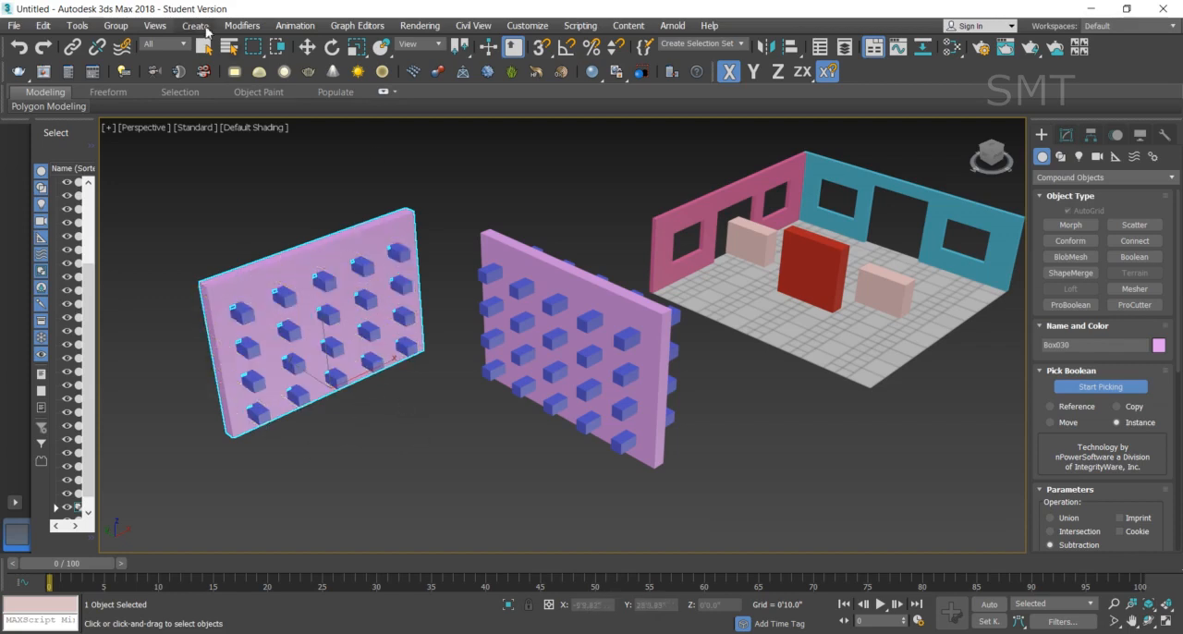
{"action": "left_click", "coordinate": [306, 47]}
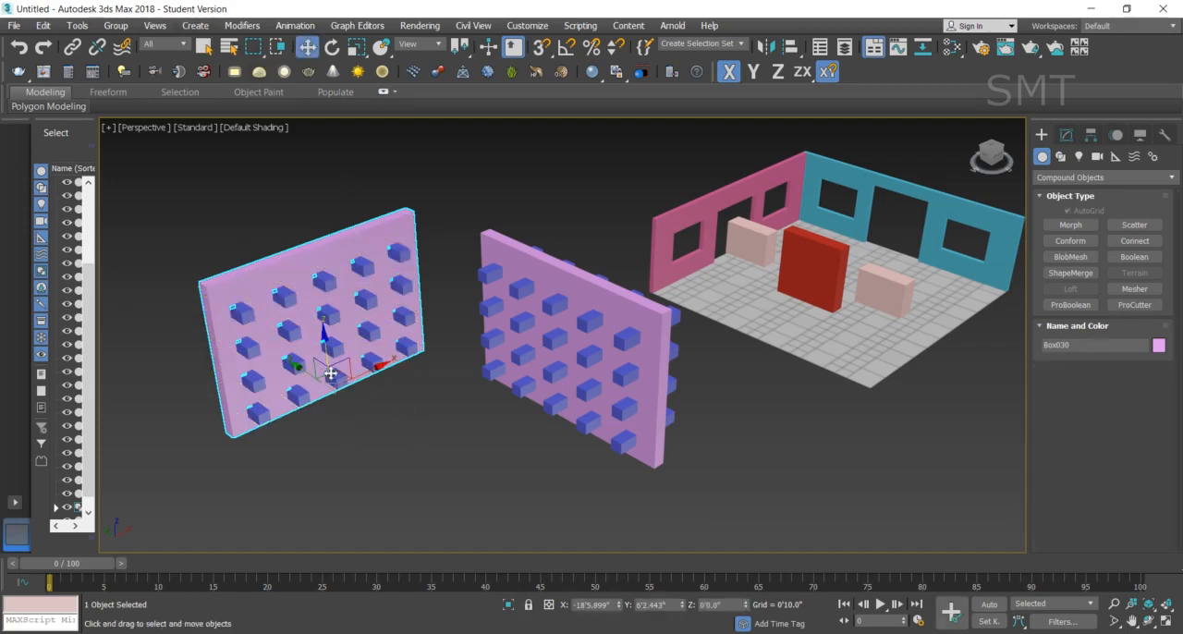
- Move the cut wall along its Y axis clear of the blue boxes and ungroup those boxes
{"action": "left_click_drag", "start_coordinate": [305, 377], "coordinate": [399, 453]}
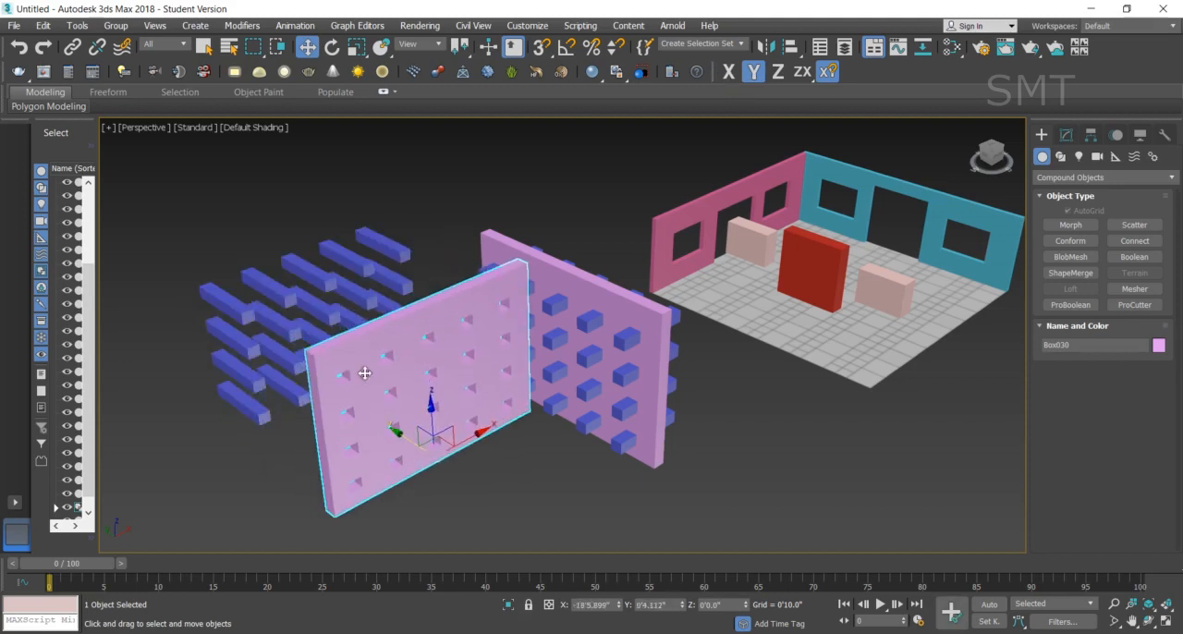
{"action": "left_click", "coordinate": [321, 283]}
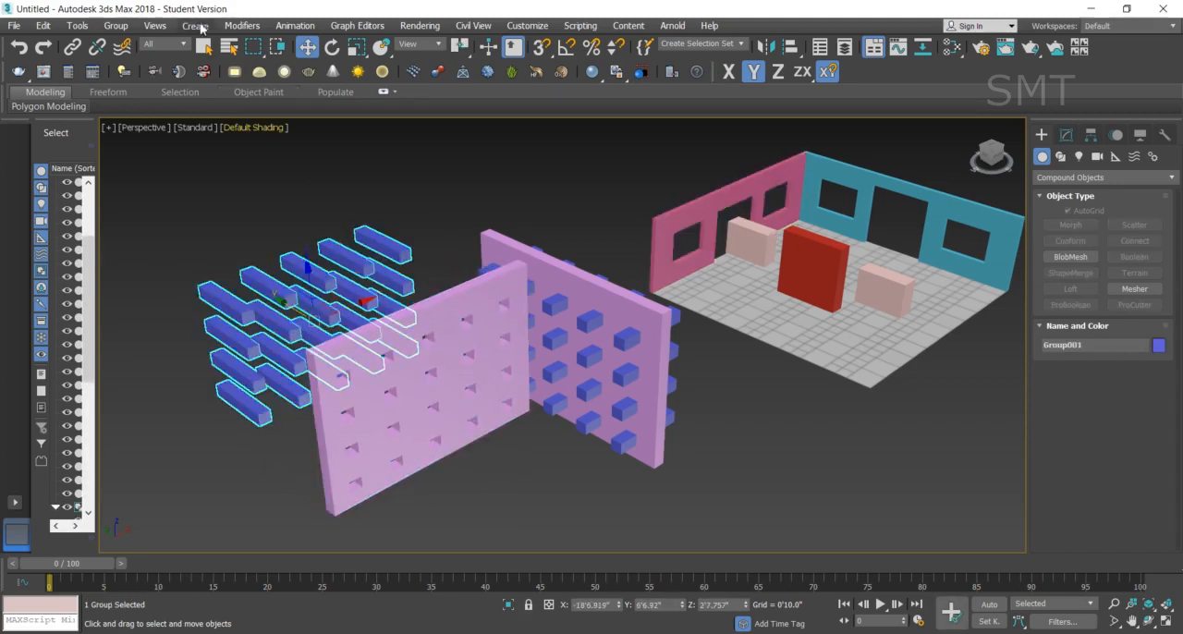
{"action": "left_click", "coordinate": [116, 25]}
{"action": "left_click", "coordinate": [129, 67]}
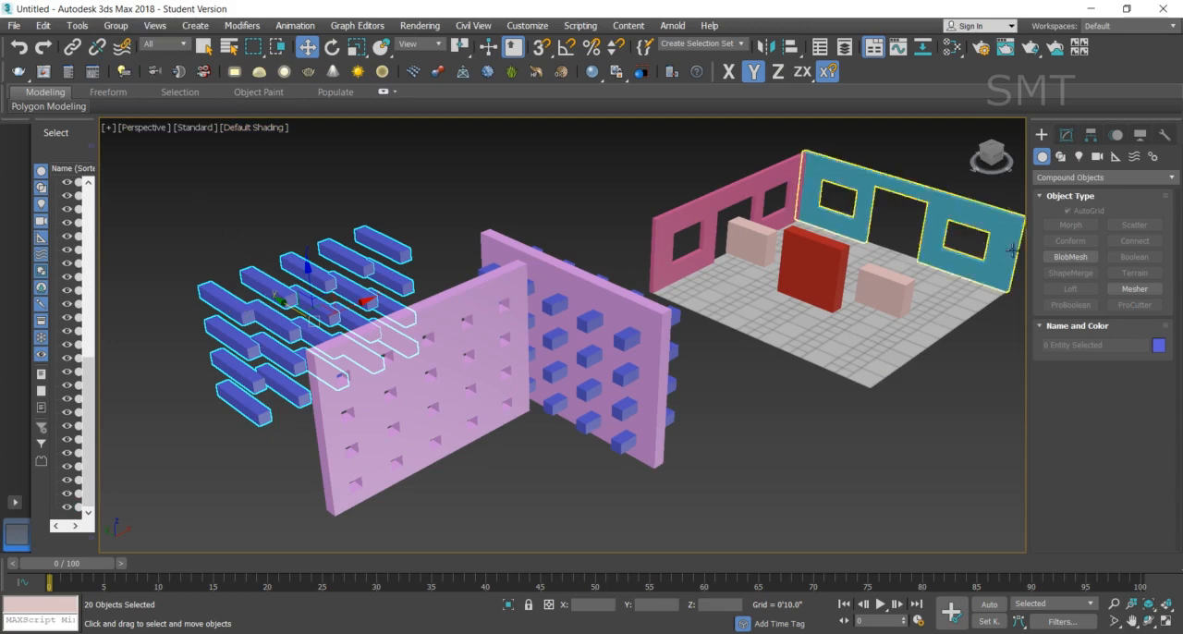
- Enlarge the second box of the freed boxes' top row to a length of 0'9.244" and a width of 1'0.778"
{"action": "left_click", "coordinate": [1066, 135]}
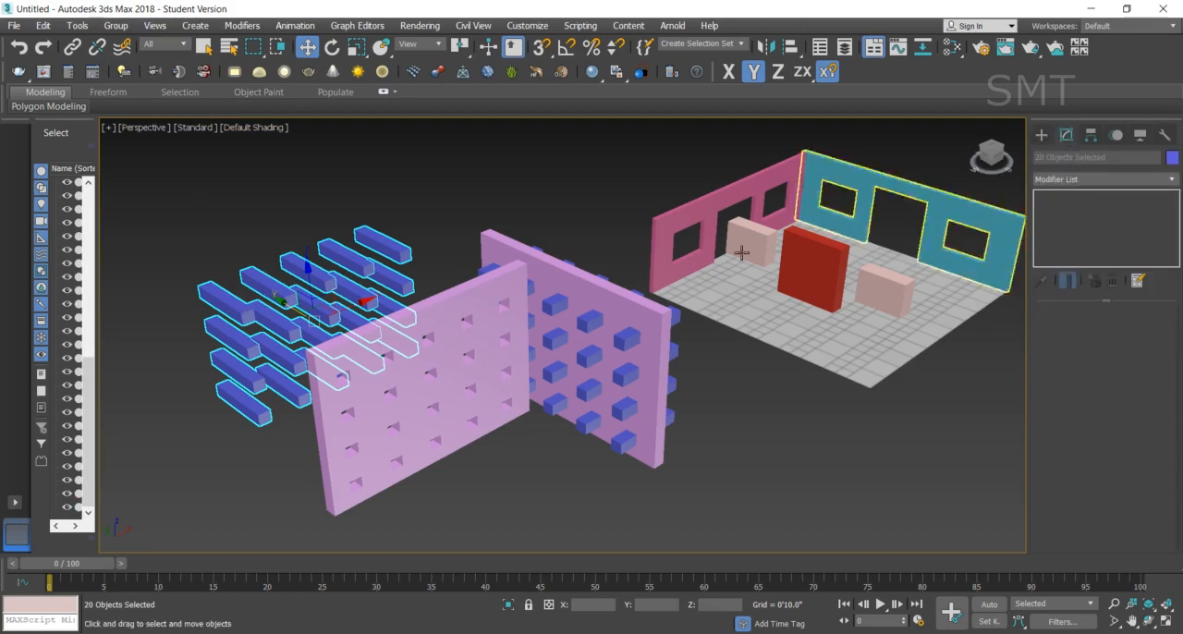
{"action": "left_click", "coordinate": [268, 286]}
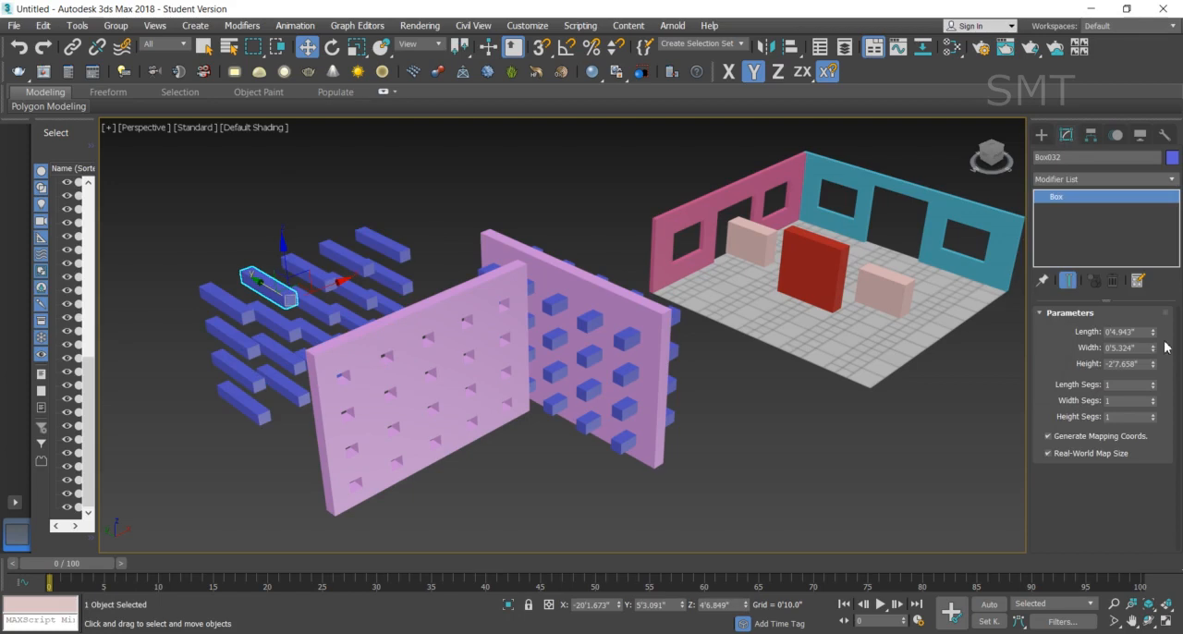
{"action": "left_click_drag", "start_coordinate": [1151, 334], "coordinate": [1161, 296]}
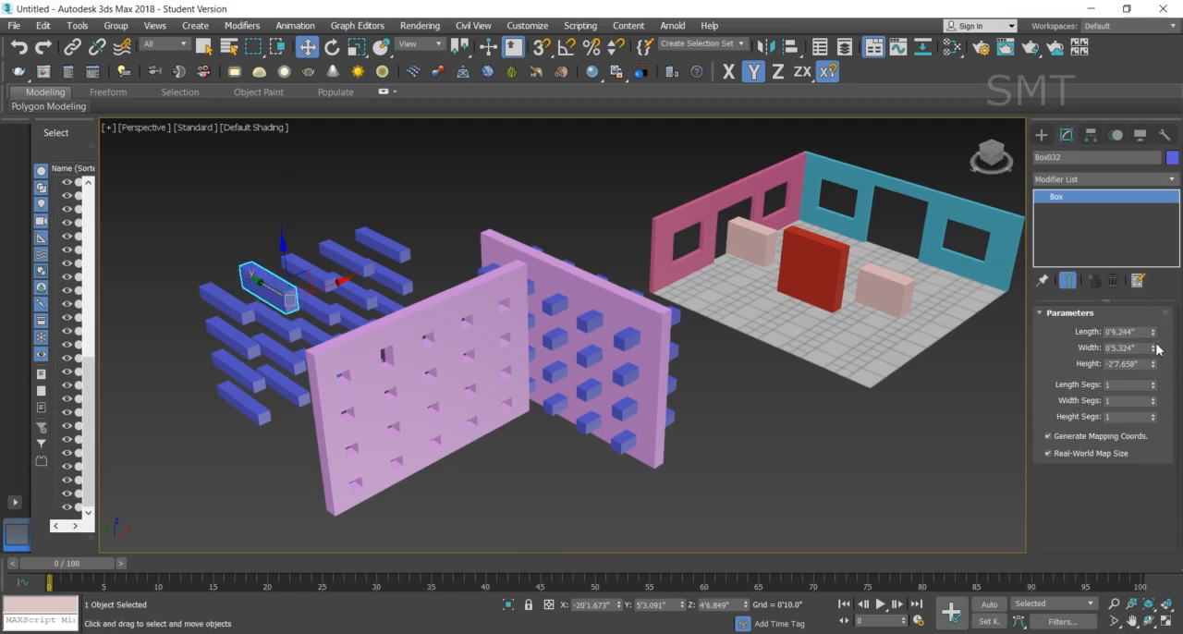
{"action": "left_click_drag", "start_coordinate": [1155, 349], "coordinate": [1166, 260]}
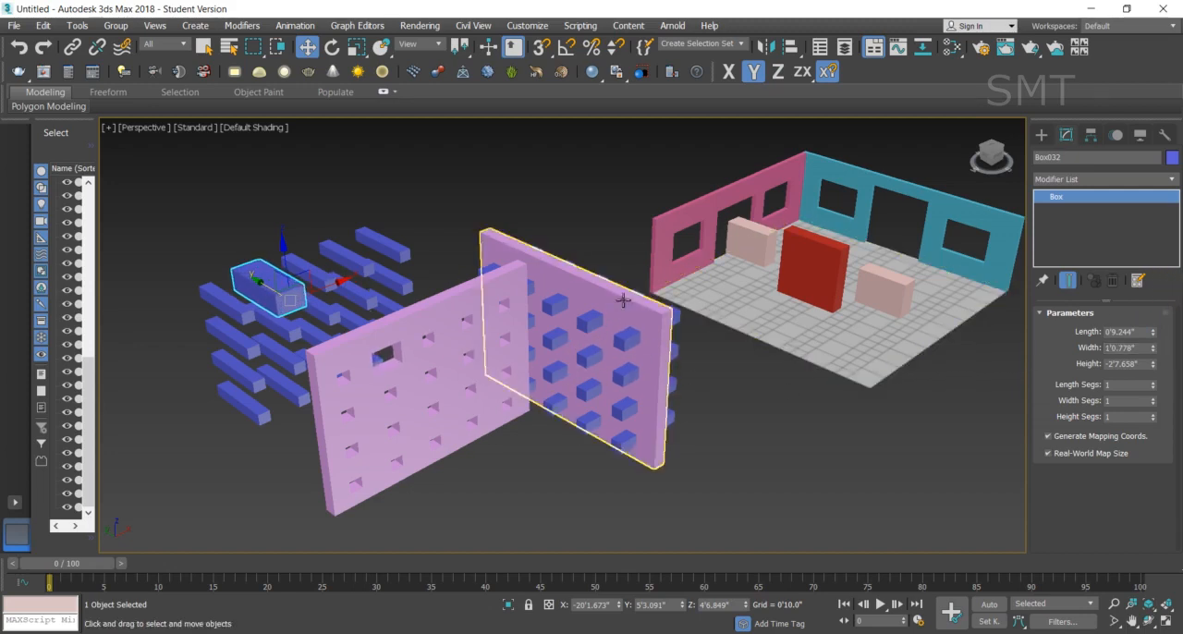
{"action": "left_click", "coordinate": [786, 438]}
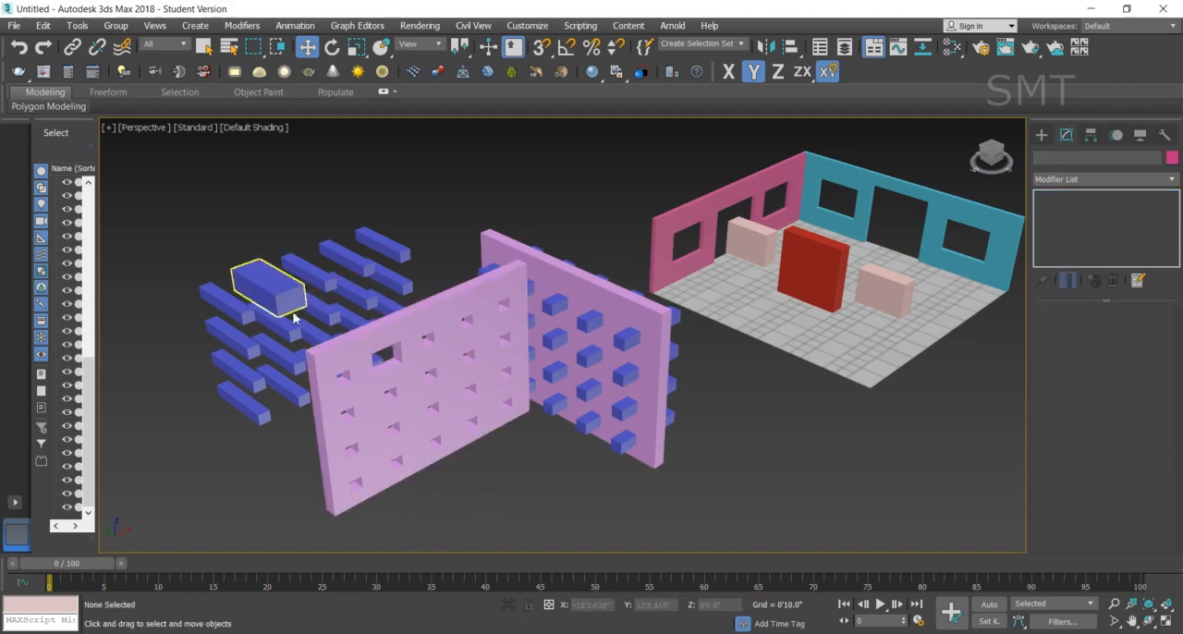
- Select the uncut purple wall and switch to the four-viewport layout
{"action": "scroll", "coordinate": [476, 444], "scroll_direction": "up", "scroll_amount": 8}
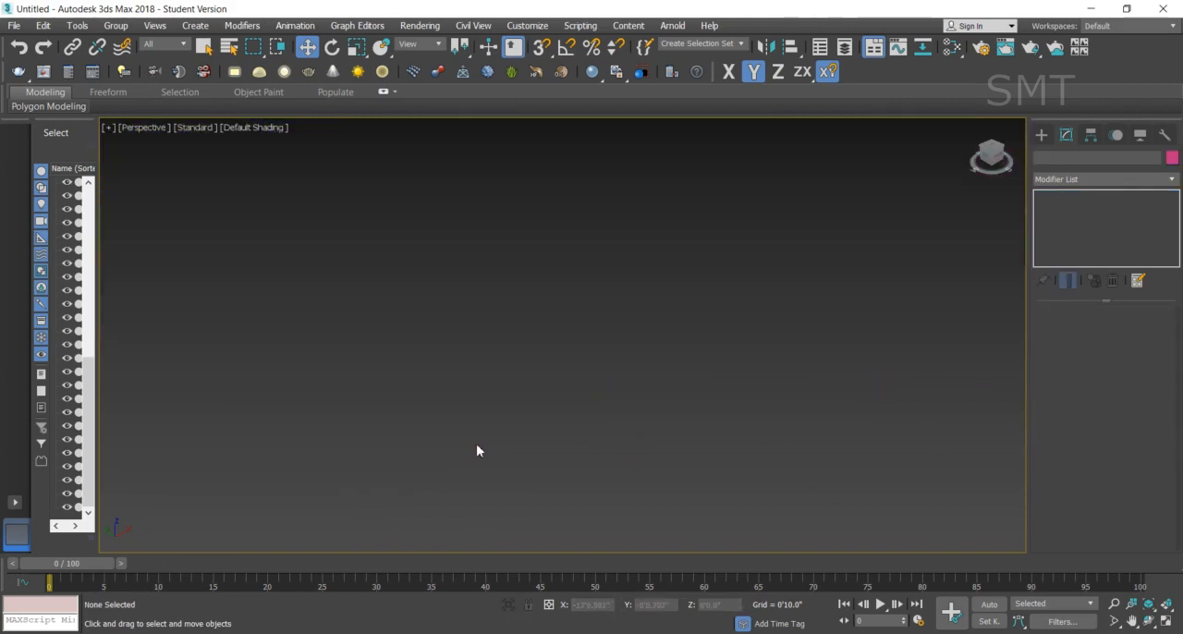
{"action": "scroll", "coordinate": [477, 444], "scroll_direction": "down", "scroll_amount": 8}
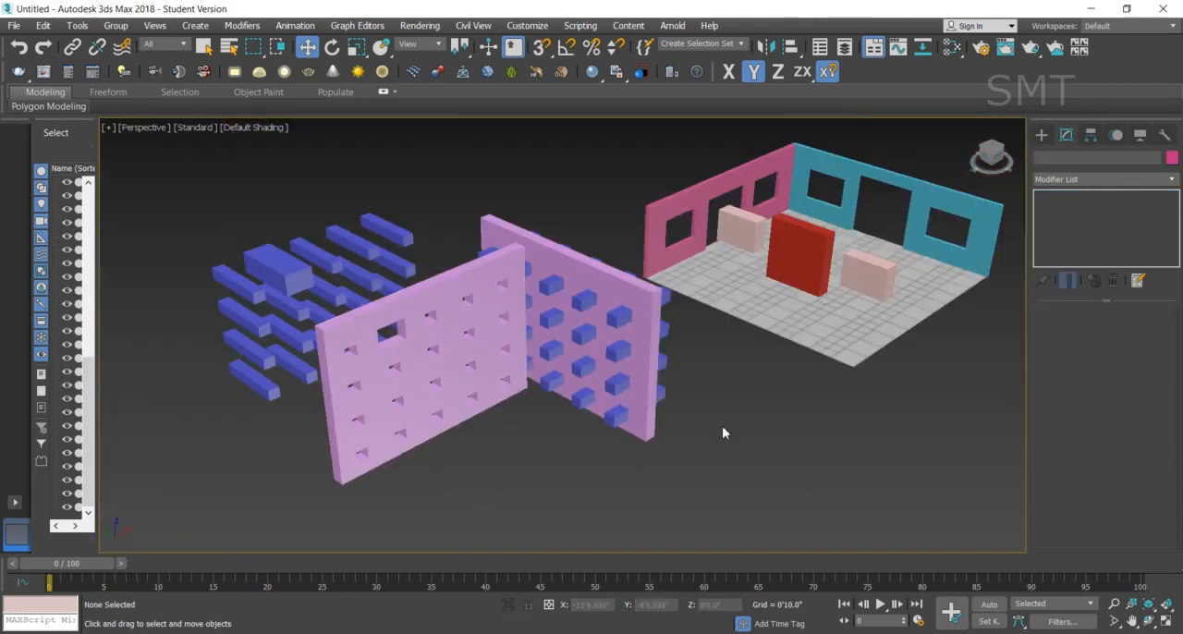
{"action": "left_click", "coordinate": [638, 294]}
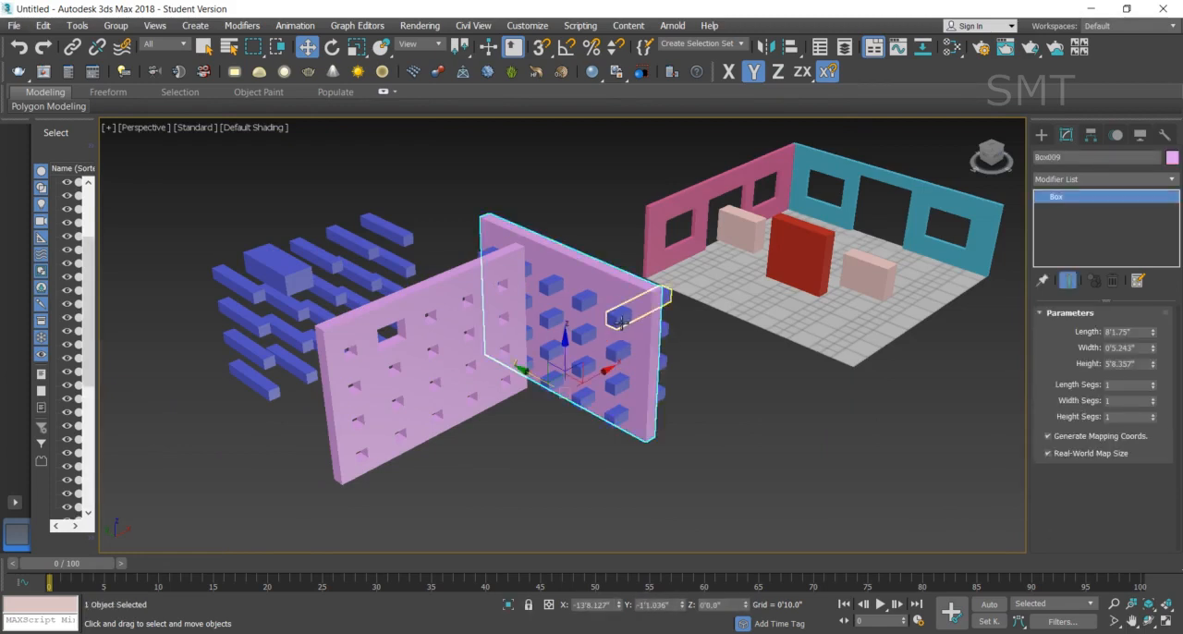
{"action": "left_click", "coordinate": [1167, 621]}
- Select the twenty blue boxes crossing the uncut purple wall in the Top view and group them
{"action": "scroll", "coordinate": [314, 196], "scroll_direction": "down", "scroll_amount": 3}
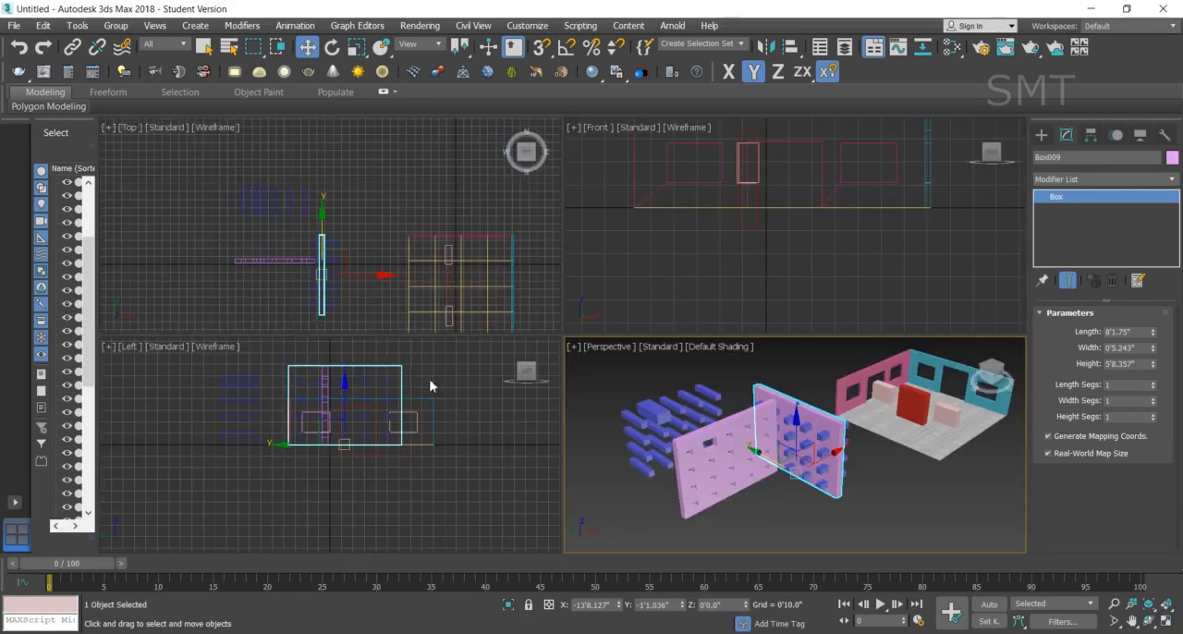
{"action": "scroll", "coordinate": [336, 287], "scroll_direction": "up", "scroll_amount": 2}
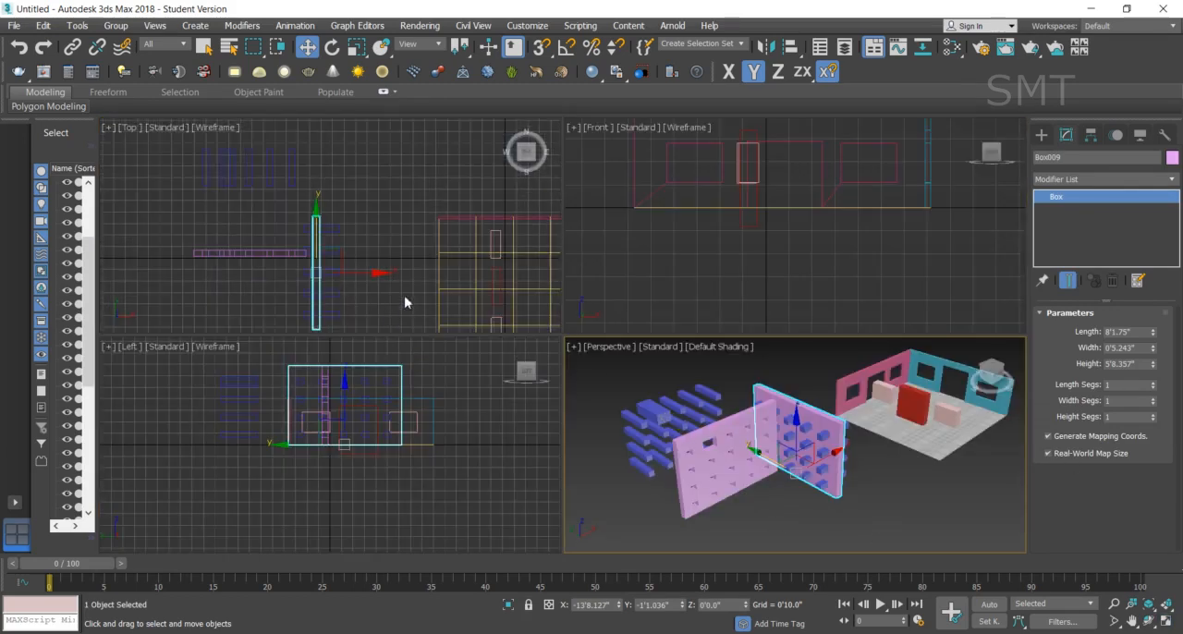
{"action": "left_click", "coordinate": [354, 330]}
{"action": "left_click_drag", "start_coordinate": [330, 226], "coordinate": [330, 224]}
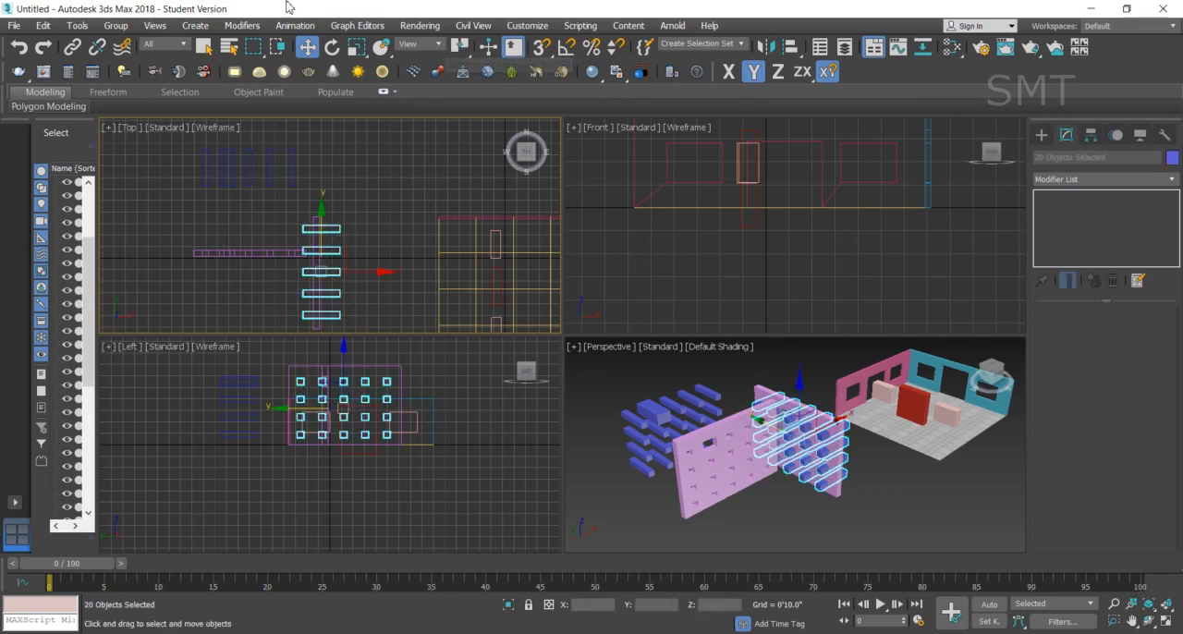
{"action": "left_click", "coordinate": [120, 28]}
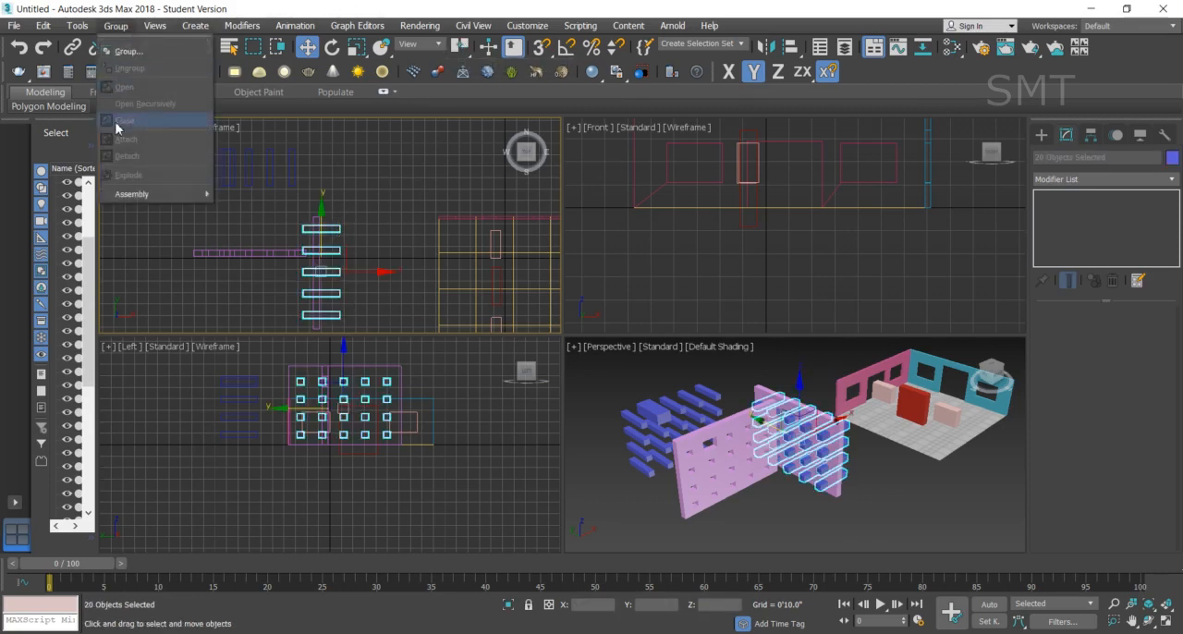
{"action": "left_click", "coordinate": [127, 51]}
{"action": "left_click", "coordinate": [602, 353]}
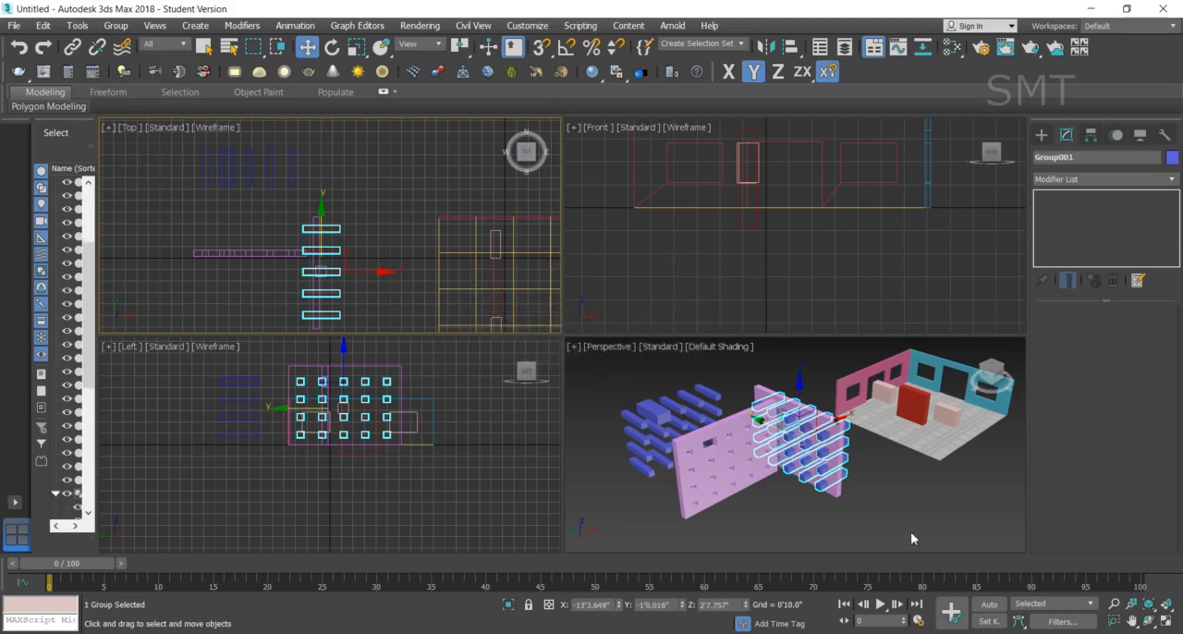
- Try to unite the uncut purple wall with three of its grouped blue boxes one by one using a Boolean Union
{"action": "left_click", "coordinate": [910, 531]}
{"action": "left_click", "coordinate": [837, 479]}
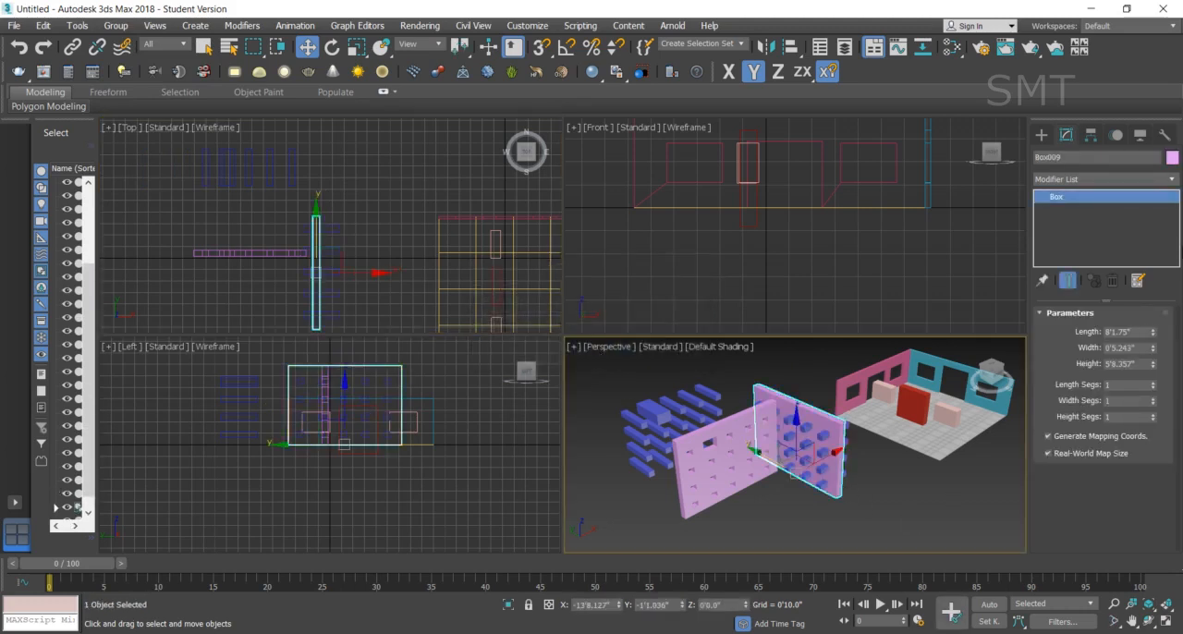
{"action": "left_click", "coordinate": [1041, 135]}
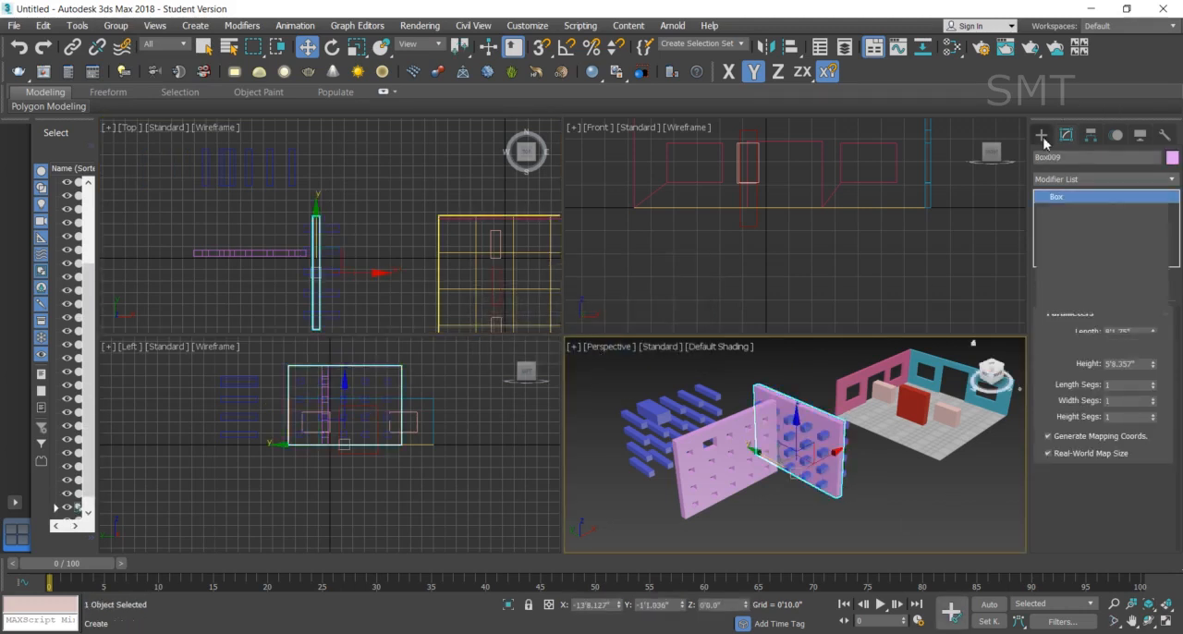
{"action": "left_click", "coordinate": [1143, 258]}
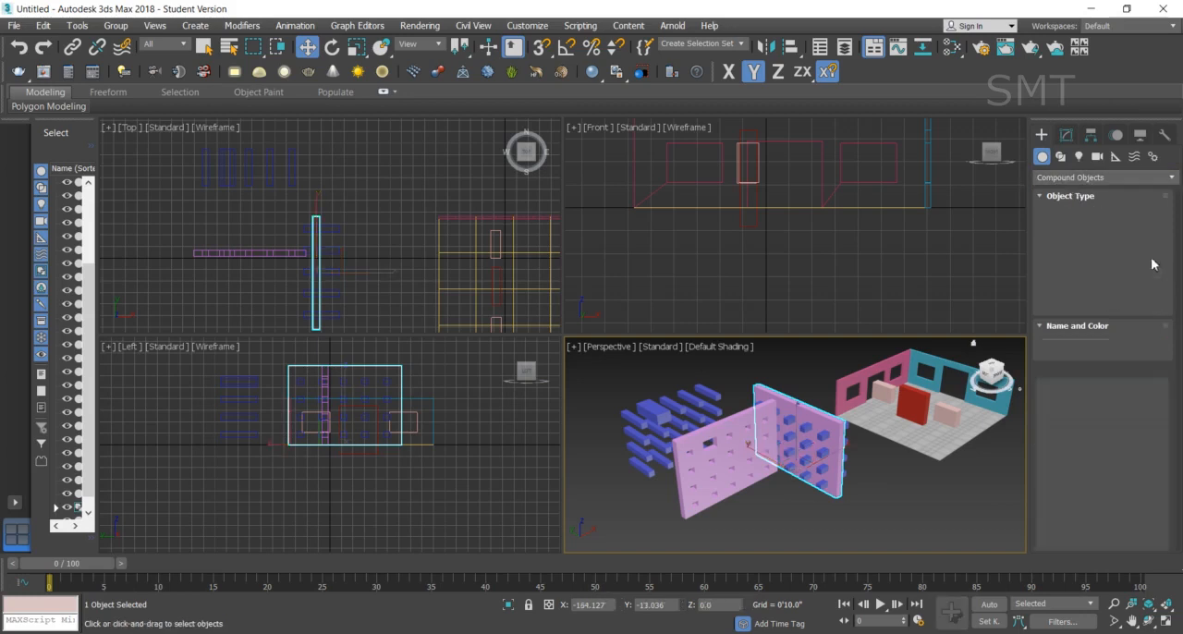
{"action": "scroll", "coordinate": [1172, 415], "scroll_direction": "down", "scroll_amount": 3}
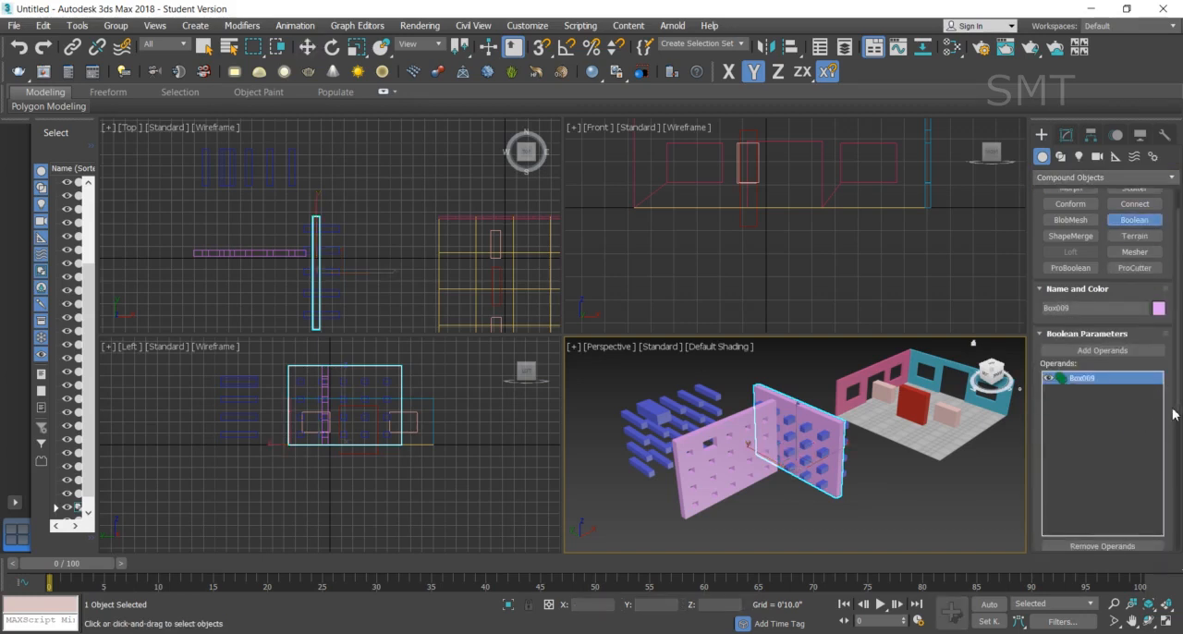
{"action": "left_click", "coordinate": [1105, 259]}
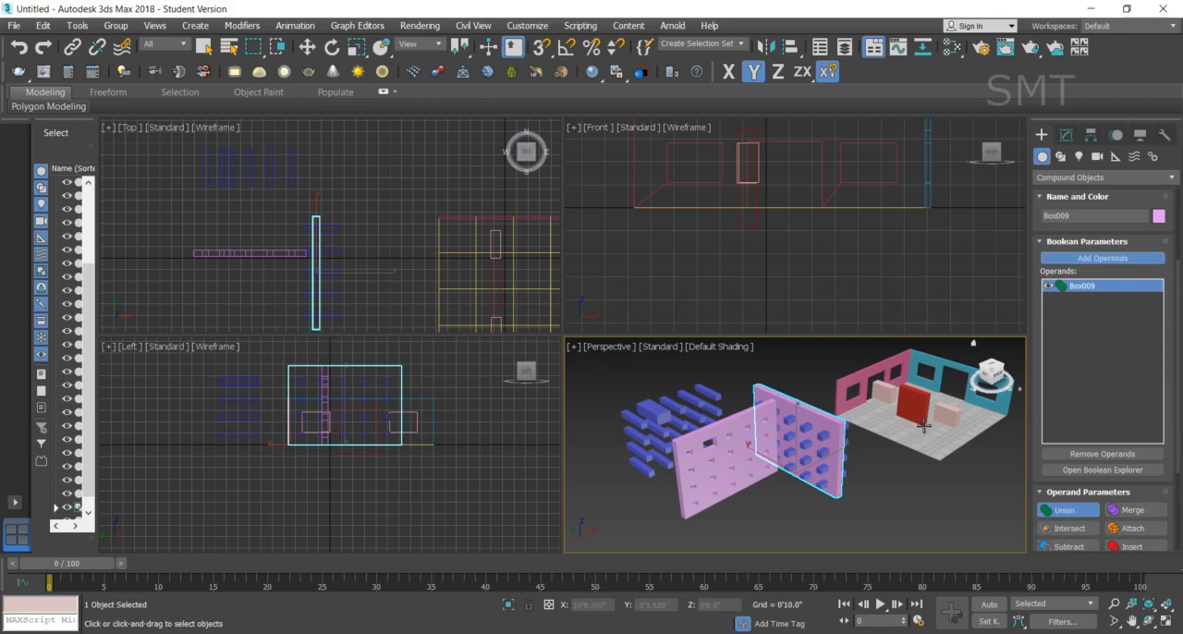
{"action": "left_click", "coordinate": [817, 456]}
{"action": "scroll", "coordinate": [842, 476], "scroll_direction": "up", "scroll_amount": 5}
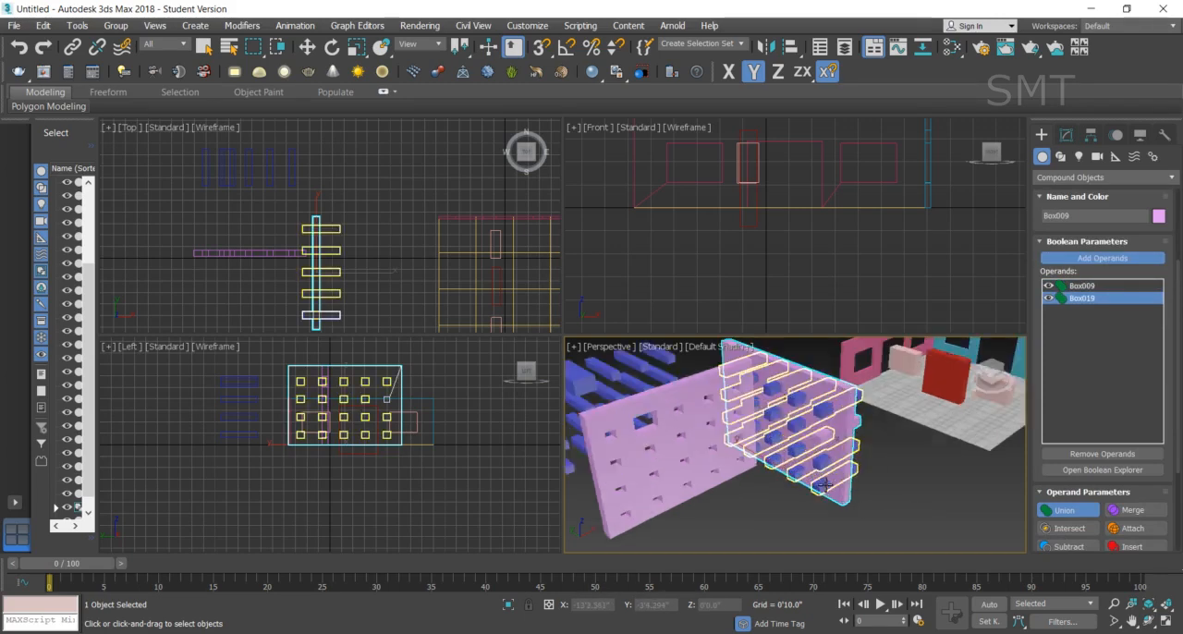
{"action": "scroll", "coordinate": [822, 444], "scroll_direction": "down", "scroll_amount": 3}
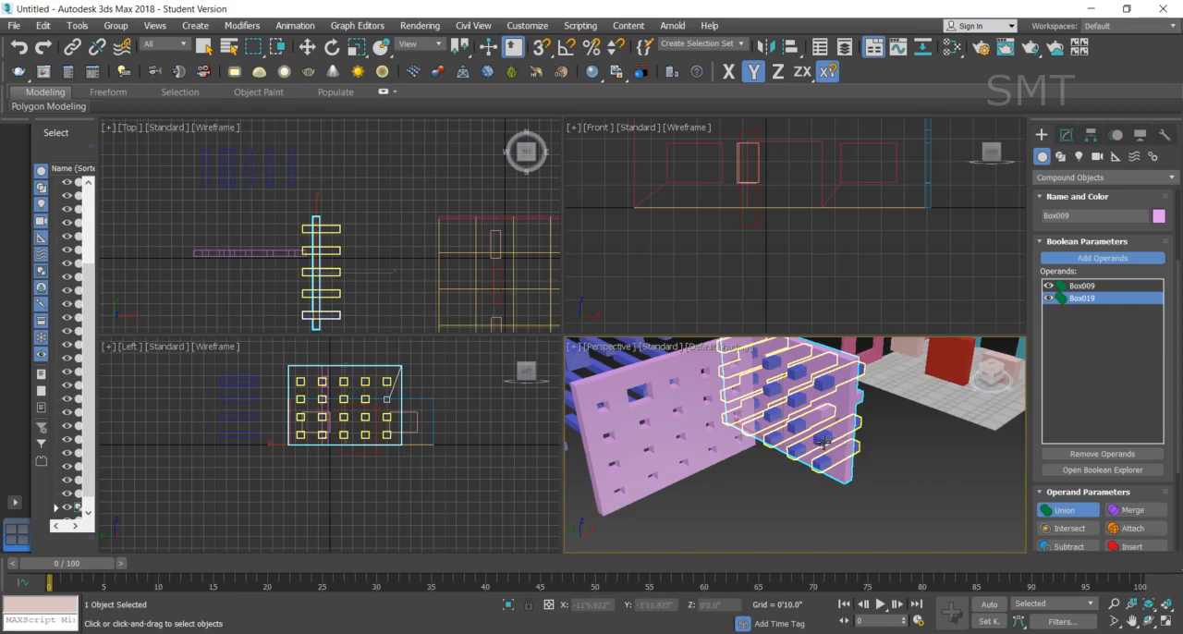
{"action": "left_click", "coordinate": [821, 444]}
{"action": "left_click", "coordinate": [825, 466]}
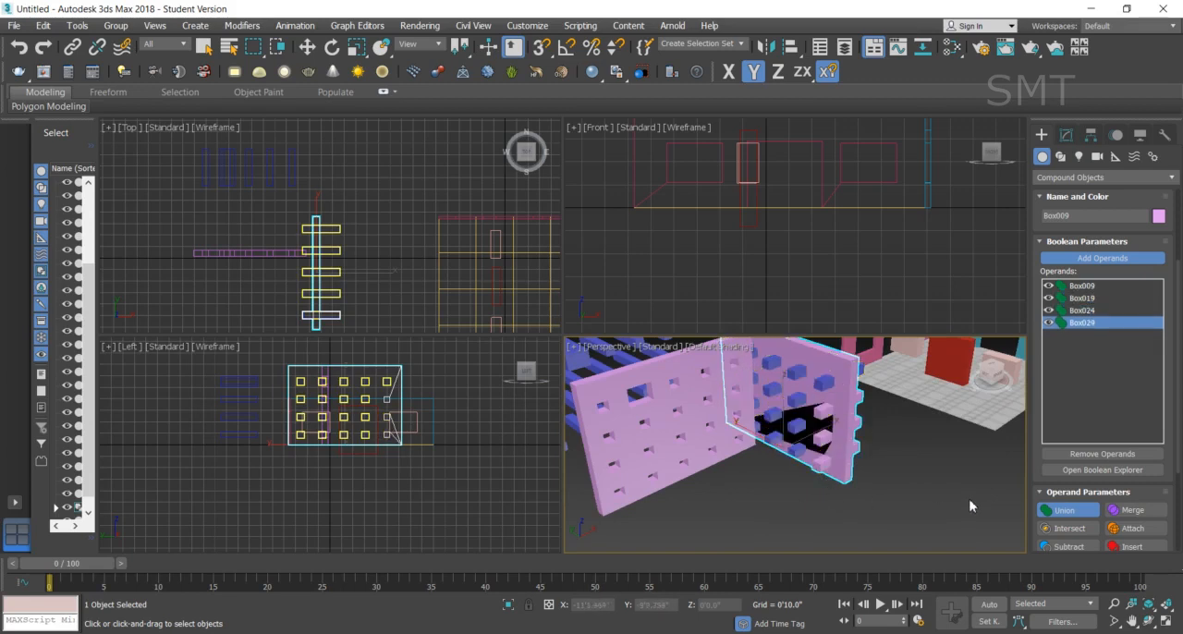
- Undo the Boolean union on the uncut purple wall
{"action": "key", "text": "ctrl+z"}
{"action": "key", "text": "ctrl+z"}
{"action": "key", "text": "ctrl+z"}
{"action": "key", "text": "ctrl+z"}
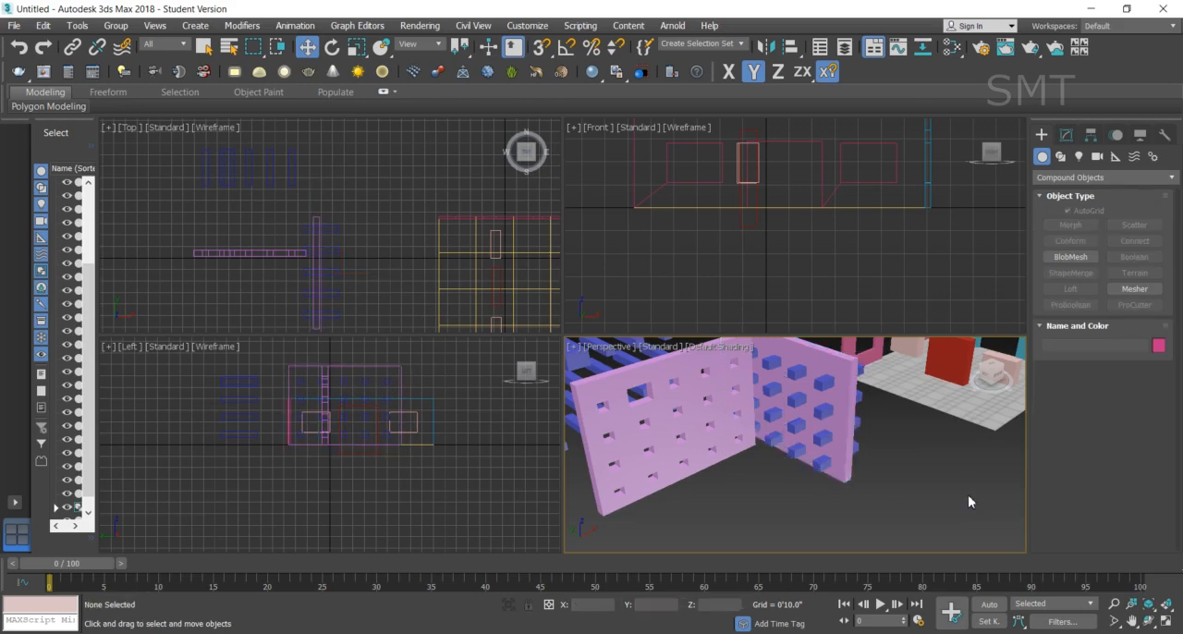
{"action": "key", "text": "ctrl+z"}
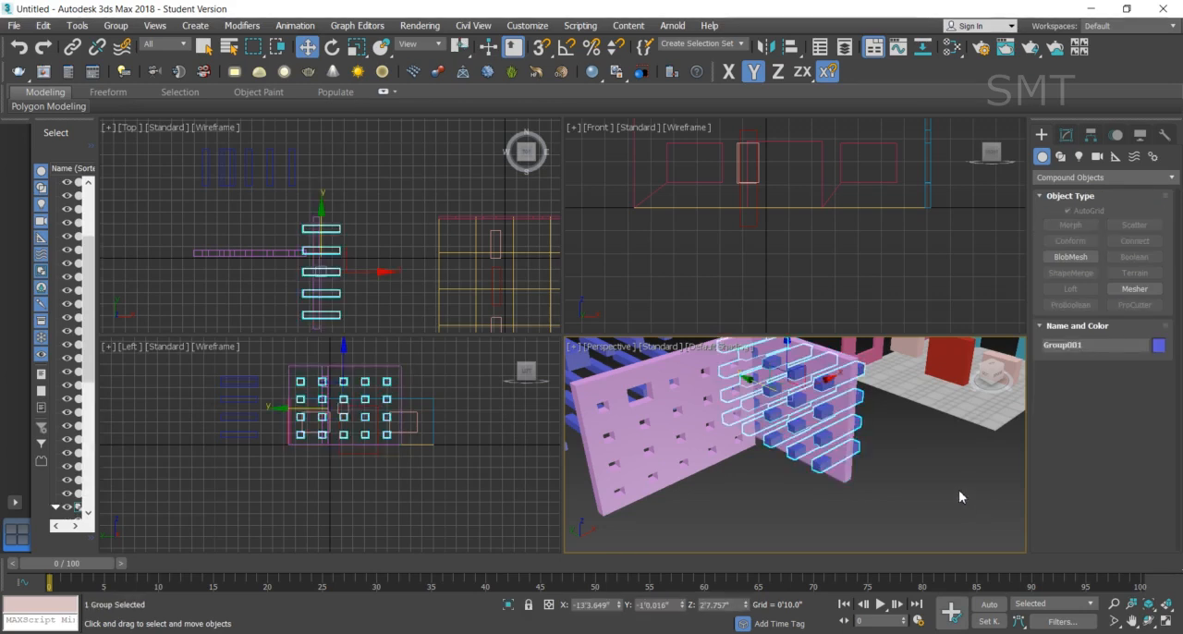
- Start ProBoolean on the uncut purple wall with the Move option and the Union operation
{"action": "left_click", "coordinate": [959, 492]}
{"action": "left_click", "coordinate": [819, 465]}
{"action": "left_click", "coordinate": [1067, 137]}
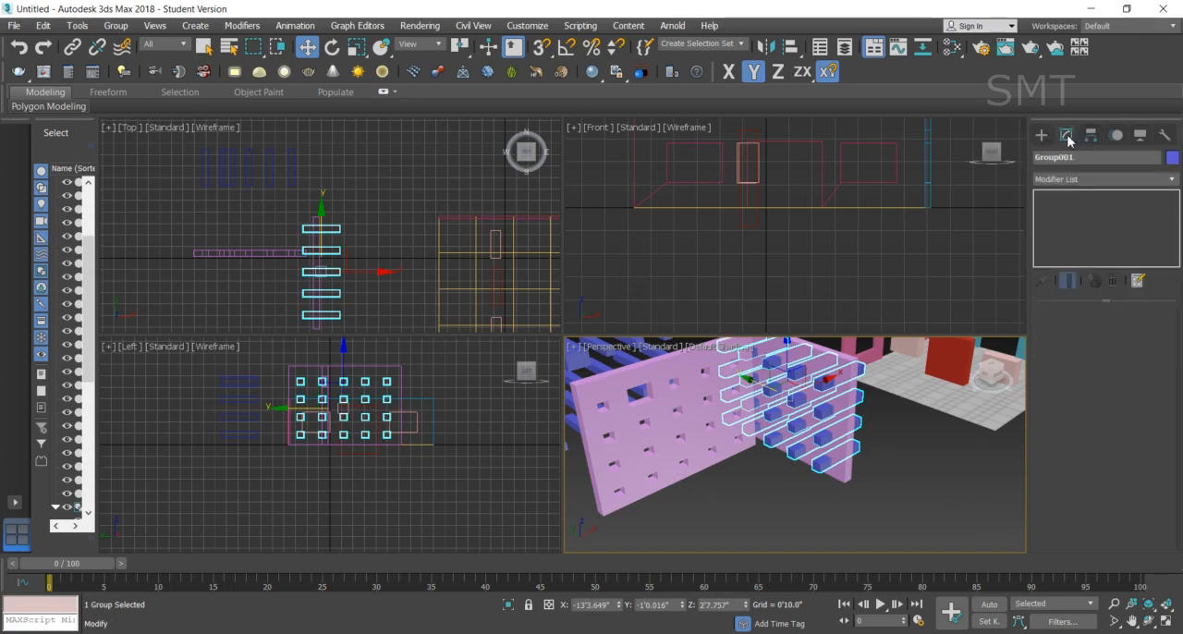
{"action": "left_click", "coordinate": [1042, 135]}
{"action": "left_click", "coordinate": [848, 465]}
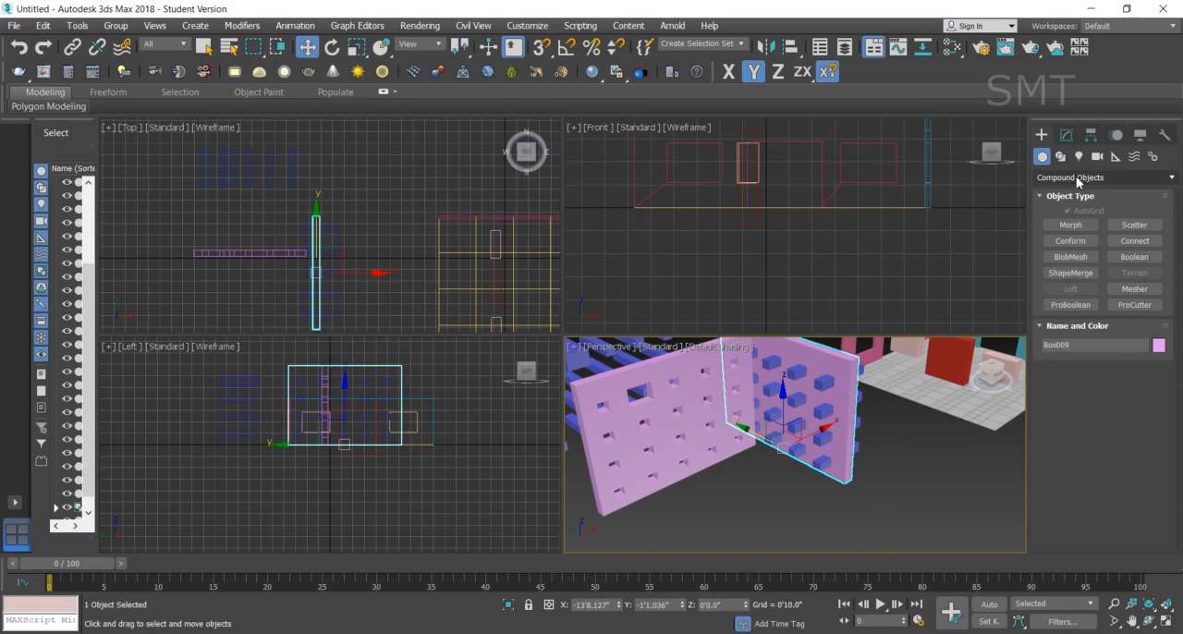
{"action": "left_click", "coordinate": [1070, 304]}
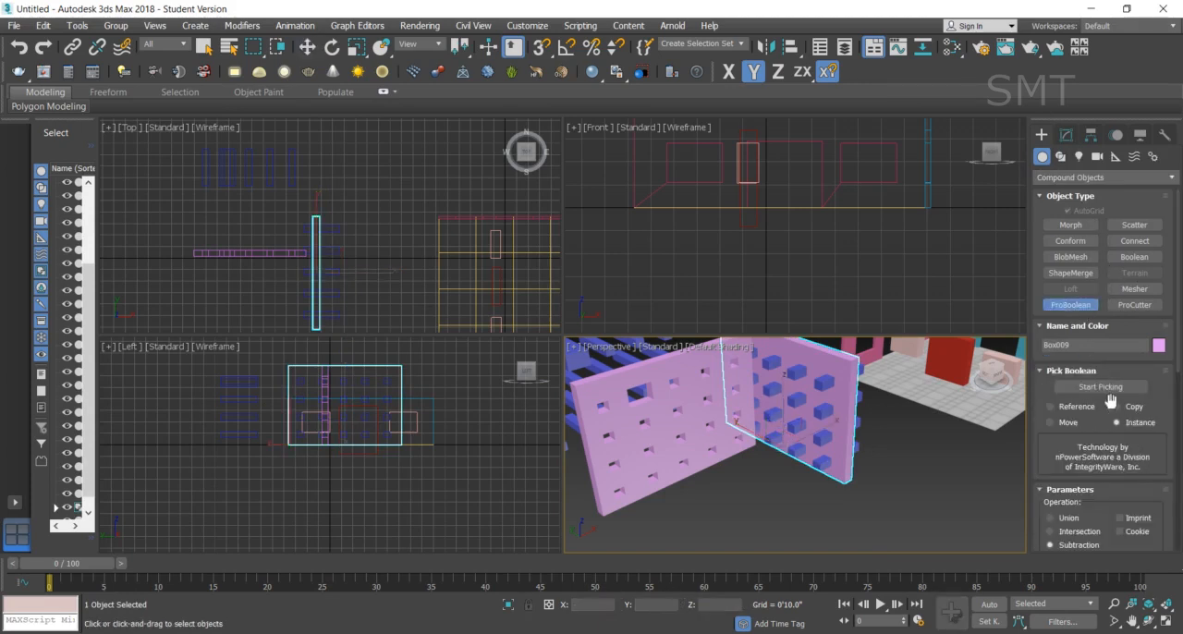
{"action": "left_click", "coordinate": [1061, 426]}
{"action": "scroll", "coordinate": [1179, 375], "scroll_direction": "down", "scroll_amount": 3}
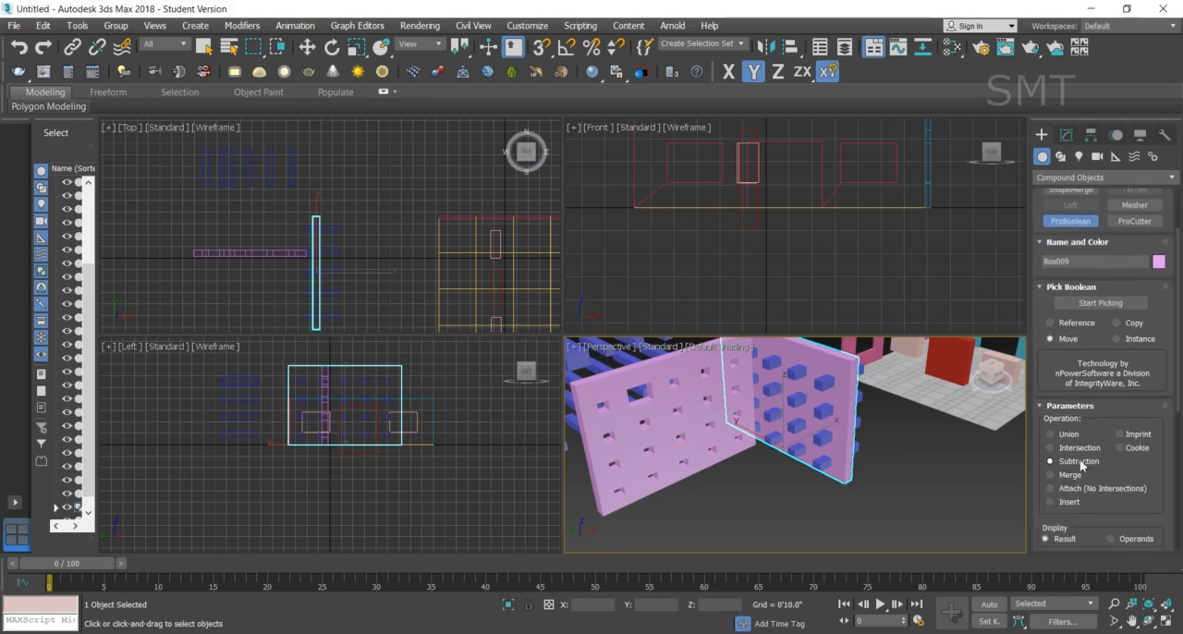
{"action": "left_click", "coordinate": [1065, 435]}
- Pick the grouped blue boxes as the ProBoolean operand to unite them with the purple wall
{"action": "left_click", "coordinate": [1109, 305]}
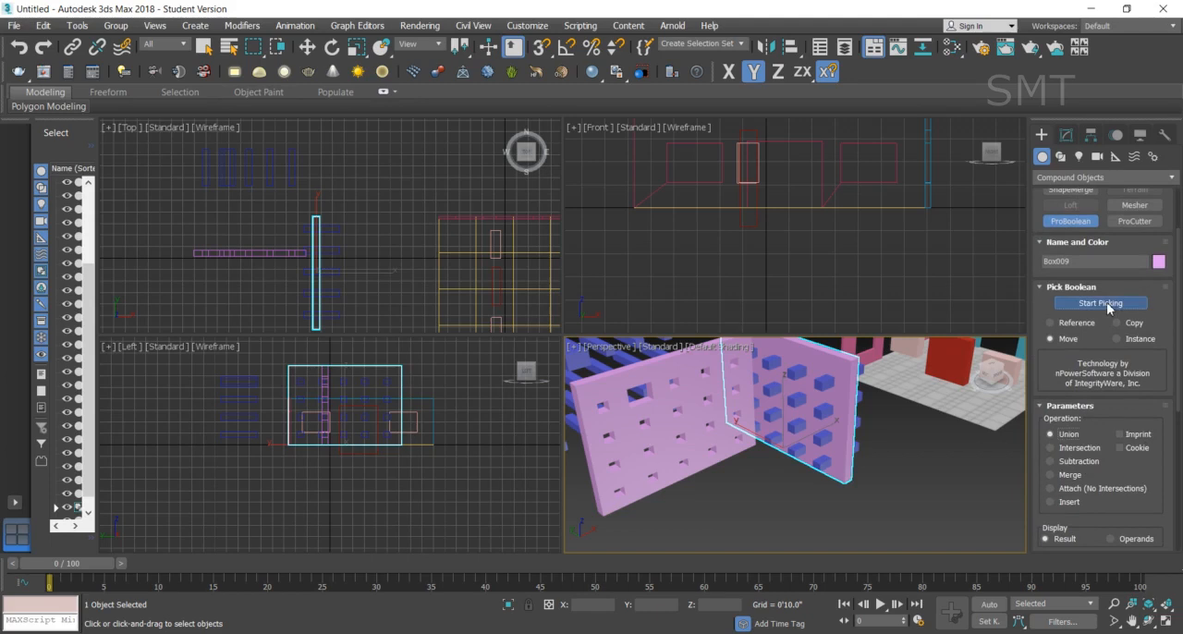
{"action": "left_click", "coordinate": [820, 410]}
{"action": "scroll", "coordinate": [937, 484], "scroll_direction": "down", "scroll_amount": 5}
{"action": "scroll", "coordinate": [903, 435], "scroll_direction": "up", "scroll_amount": 5}
{"action": "scroll", "coordinate": [903, 435], "scroll_direction": "down", "scroll_amount": 3}
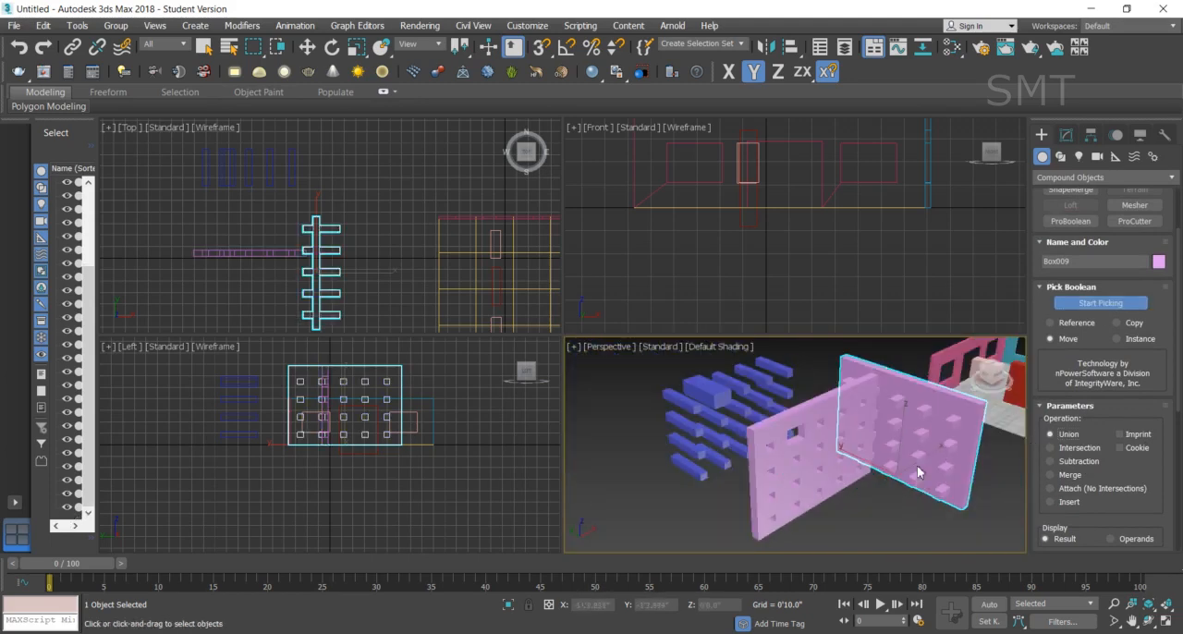
- Move the united wall along the X axis to about X -27'1", beyond the cut wall
{"action": "left_click", "coordinate": [307, 47]}
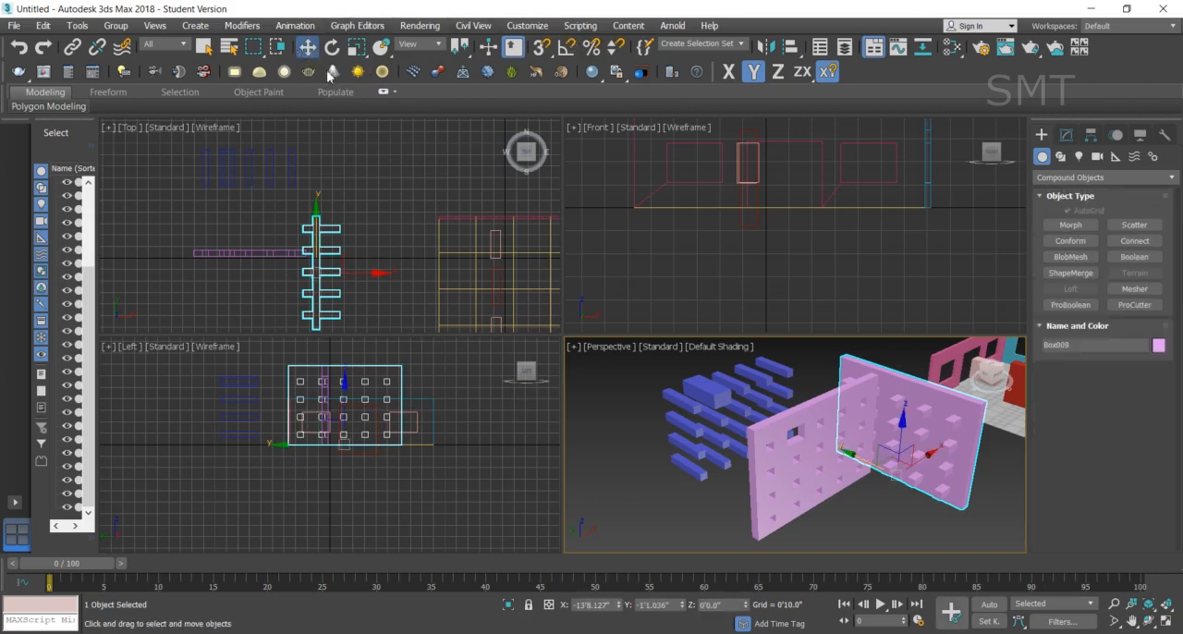
{"action": "left_click_drag", "start_coordinate": [927, 458], "coordinate": [686, 547]}
{"action": "scroll", "coordinate": [688, 420], "scroll_direction": "down", "scroll_amount": 4}
{"action": "scroll", "coordinate": [684, 487], "scroll_direction": "up", "scroll_amount": 6}
{"action": "scroll", "coordinate": [695, 459], "scroll_direction": "down", "scroll_amount": 4}
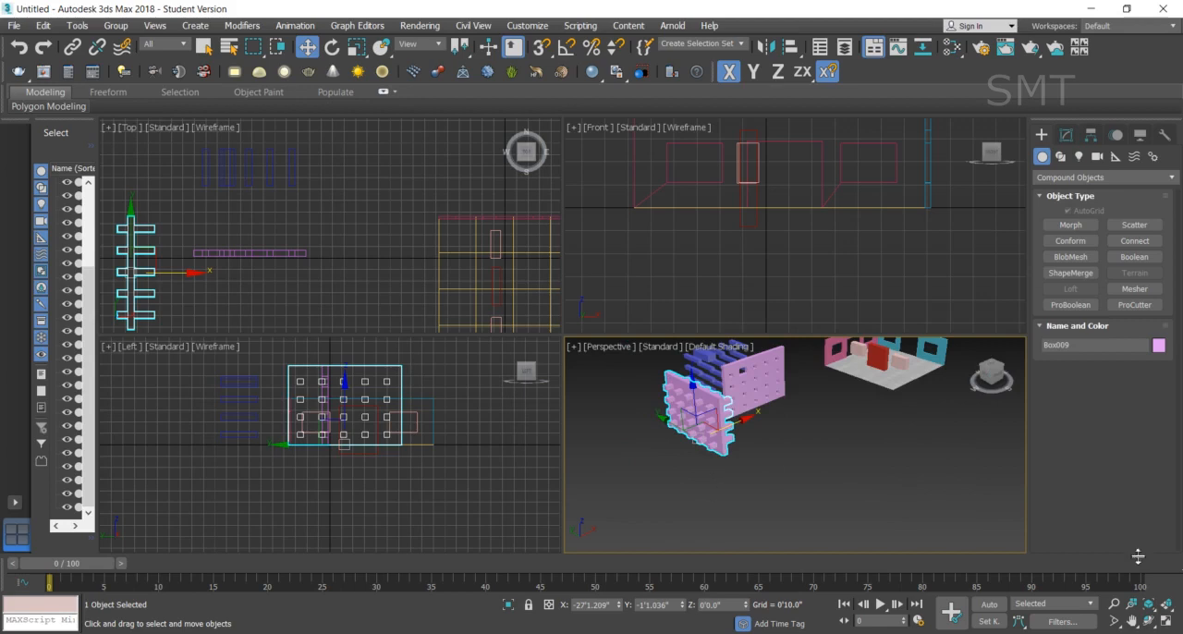
- Maximize the Perspective viewport and move the united wall a little farther from the cut wall along the X axis
{"action": "left_click", "coordinate": [1165, 620]}
{"action": "scroll", "coordinate": [582, 376], "scroll_direction": "down", "scroll_amount": 4}
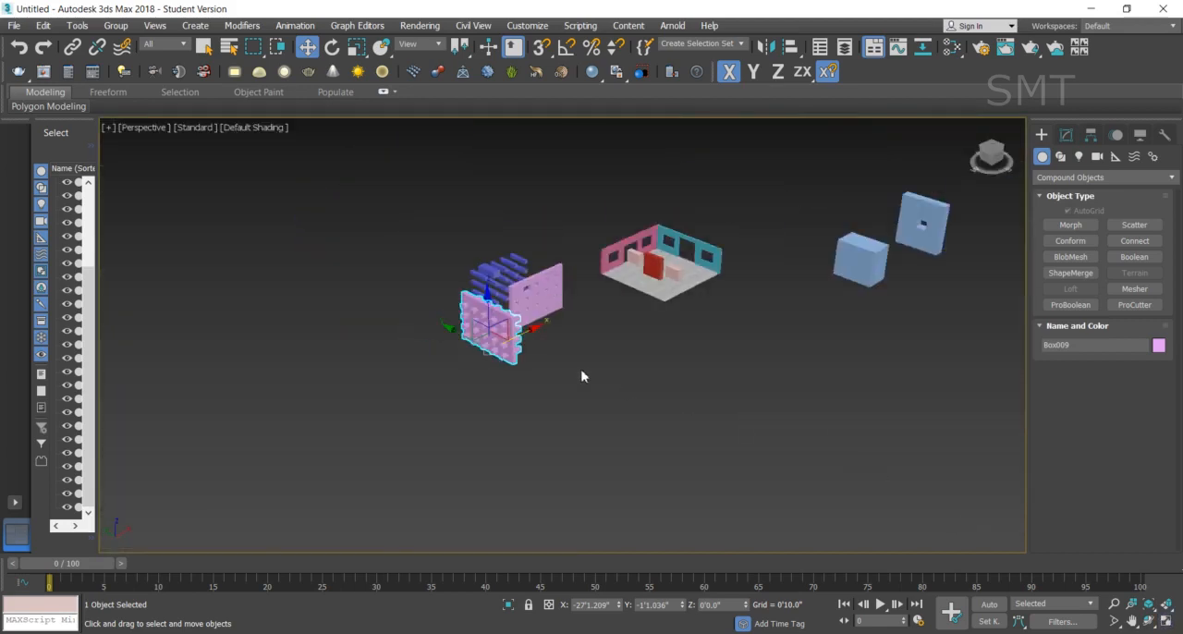
{"action": "scroll", "coordinate": [549, 323], "scroll_direction": "up", "scroll_amount": 6}
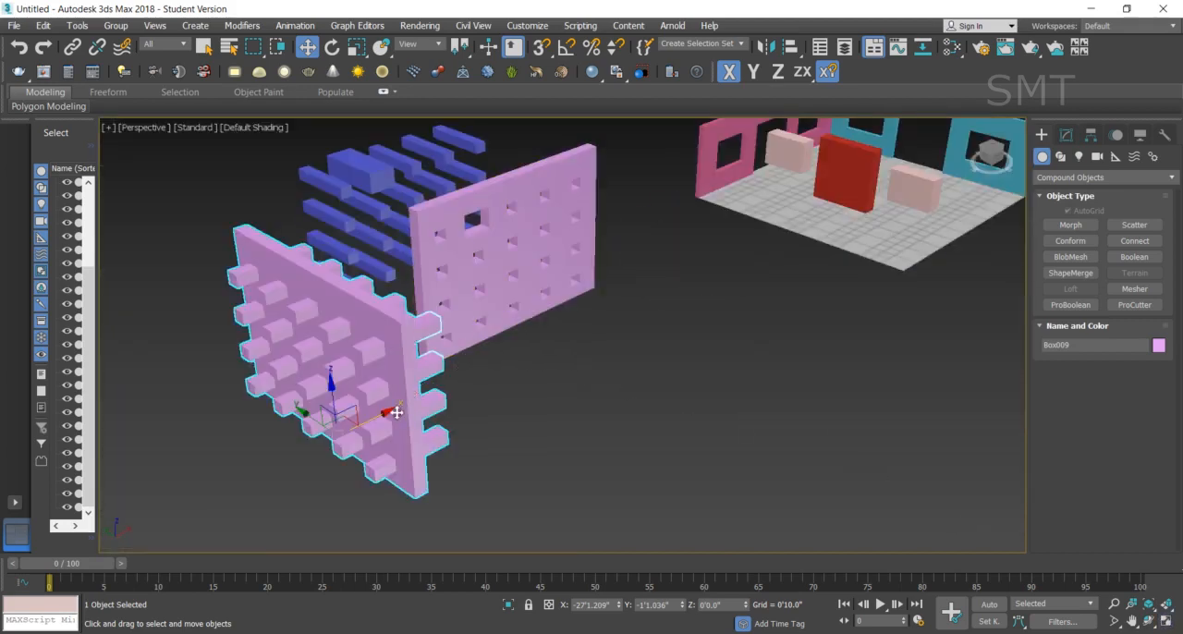
{"action": "left_click_drag", "start_coordinate": [388, 410], "coordinate": [332, 416]}
- Select the purple wall with the openings
{"action": "left_click", "coordinate": [523, 263]}
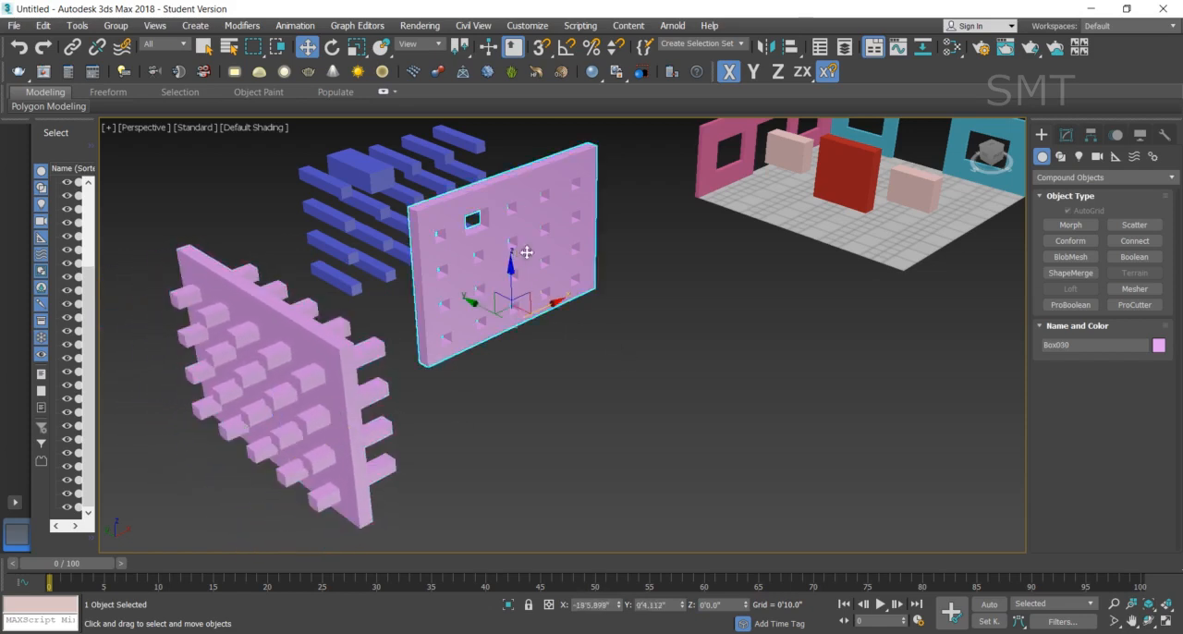
{"action": "scroll", "coordinate": [743, 395], "scroll_direction": "down", "scroll_amount": 5}
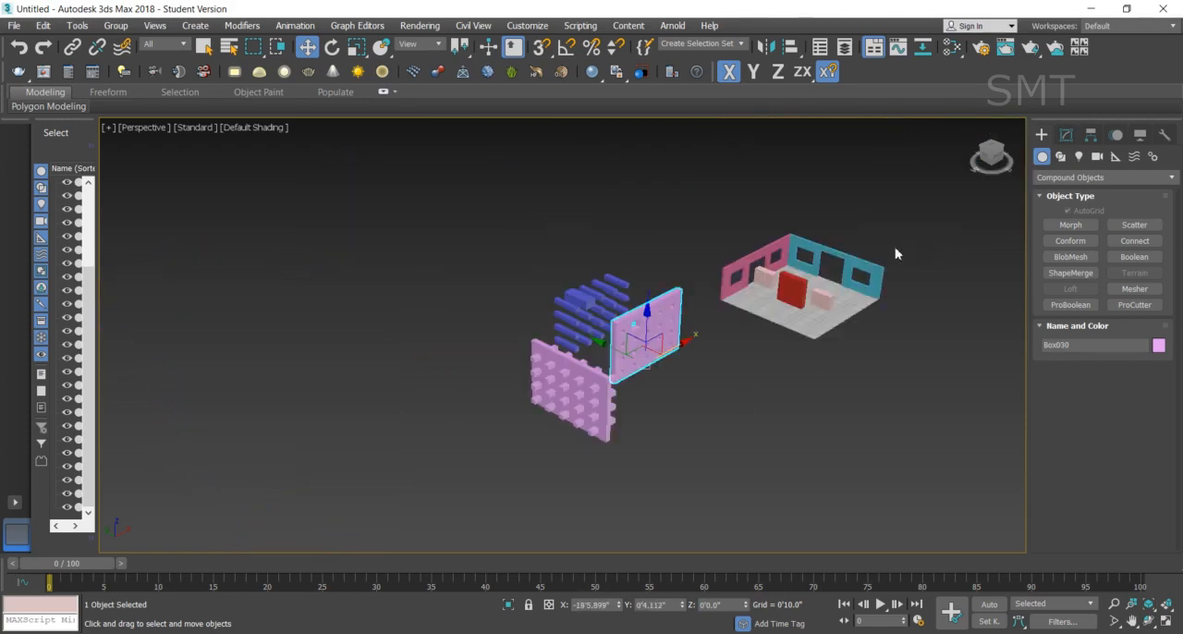
{"action": "scroll", "coordinate": [888, 259], "scroll_direction": "up", "scroll_amount": 3}
{"action": "scroll", "coordinate": [675, 405], "scroll_direction": "down", "scroll_amount": 2}
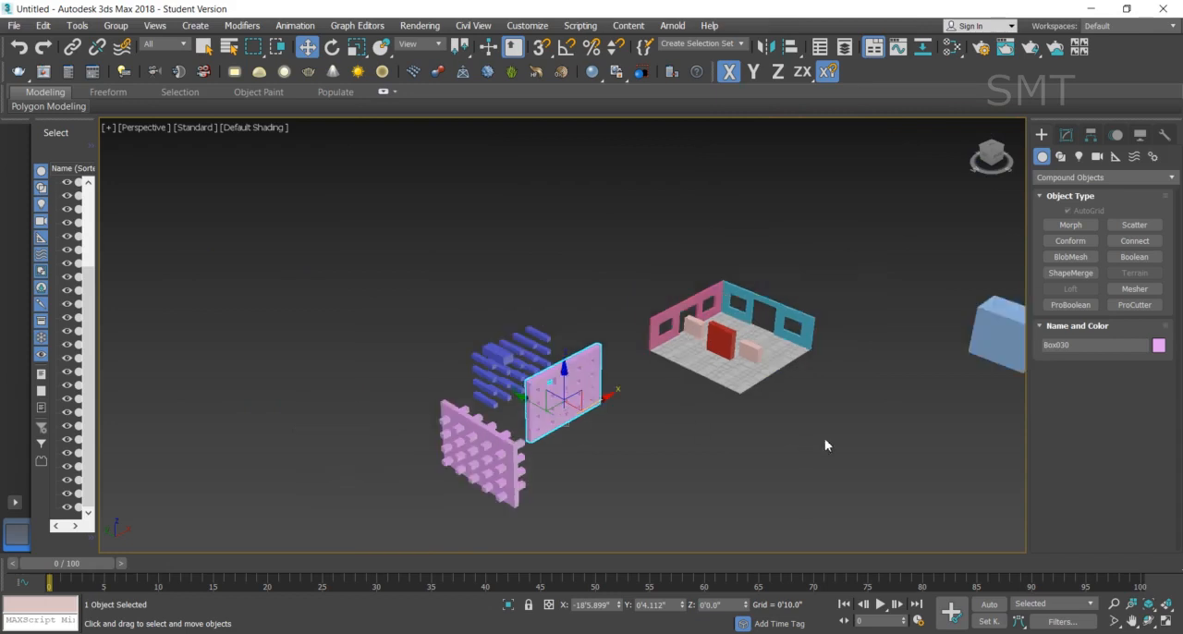